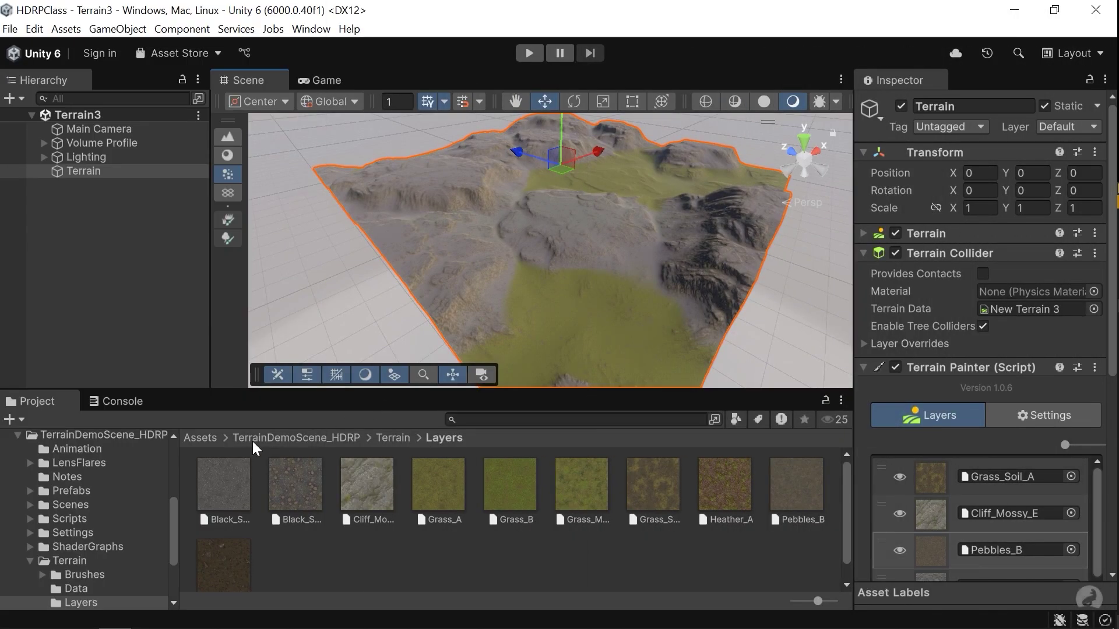
pyautogui.scroll(-3, 1069, 324)
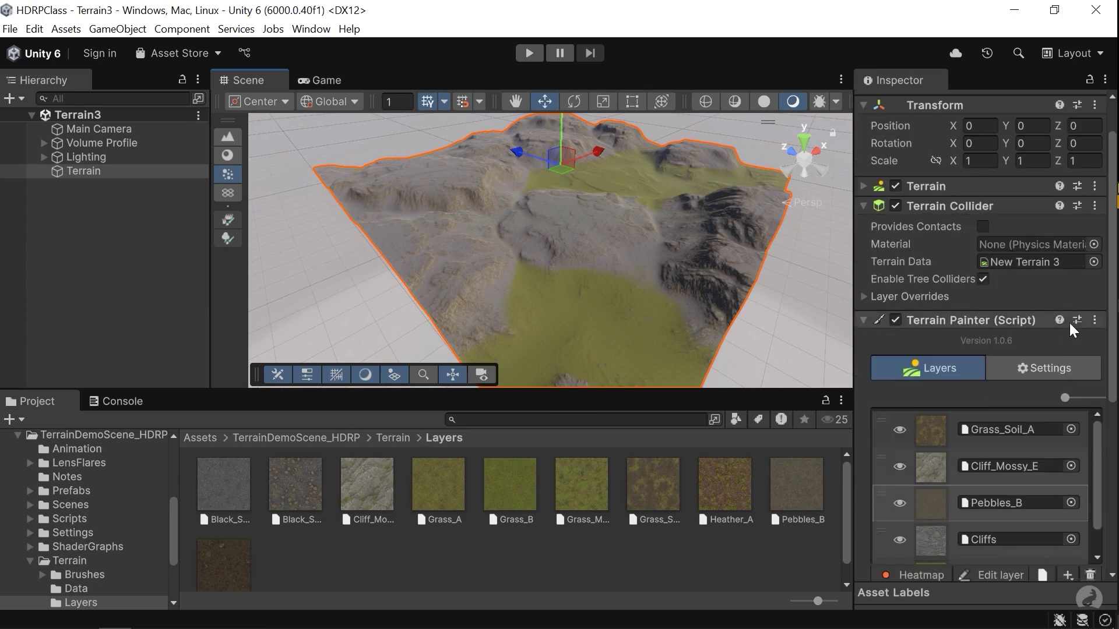
pyautogui.scroll(3, 1070, 233)
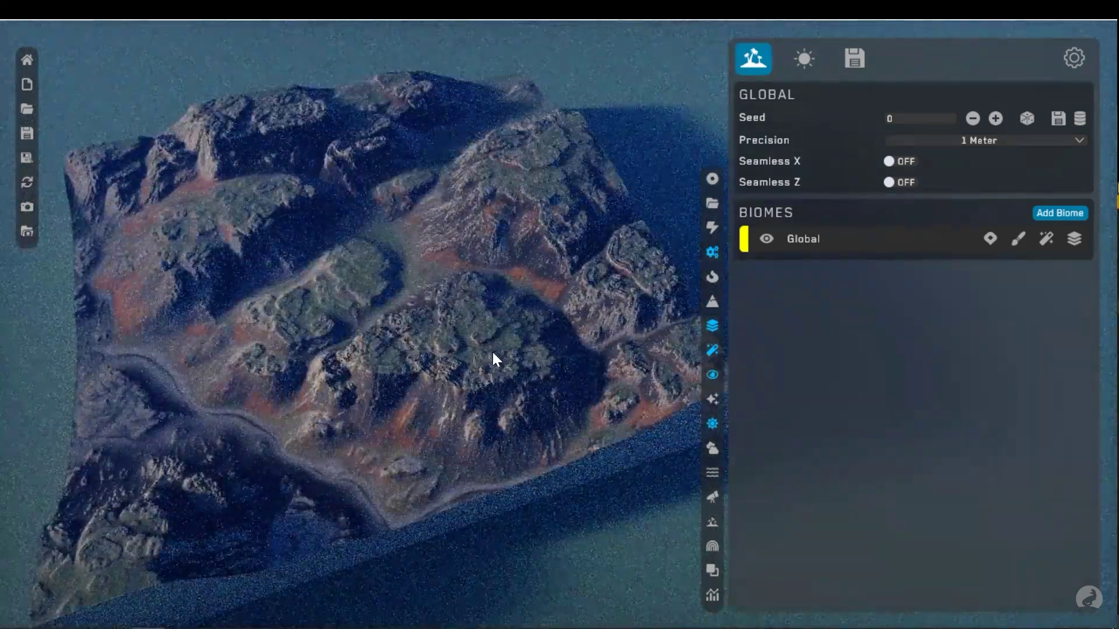
# Step: Randomize the global terrain seed four times to generate a different mountain landscape
pyautogui.moveTo(493, 357); pyautogui.dragTo(443, 326, button='right')
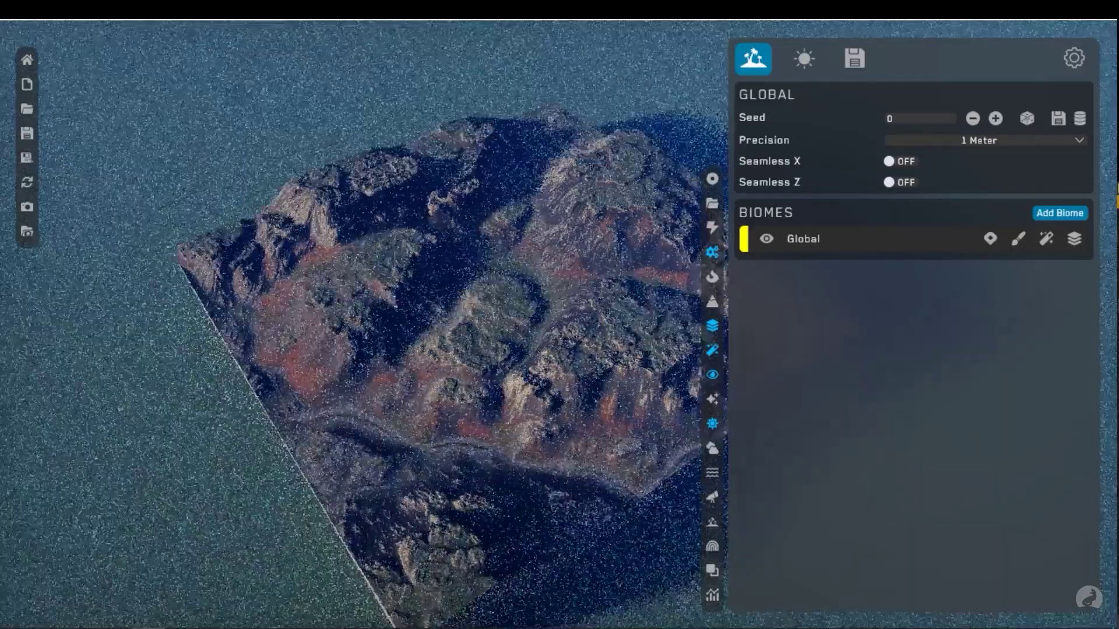
pyautogui.moveTo(443, 326); pyautogui.dragTo(361, 326, button='right')
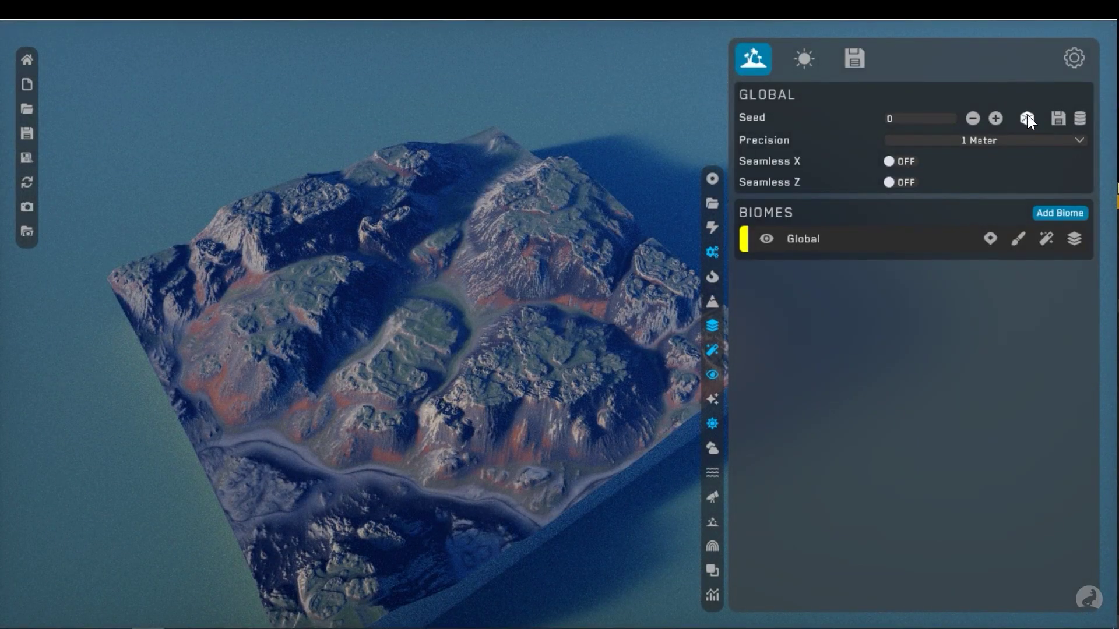
pyautogui.click(1026, 118)
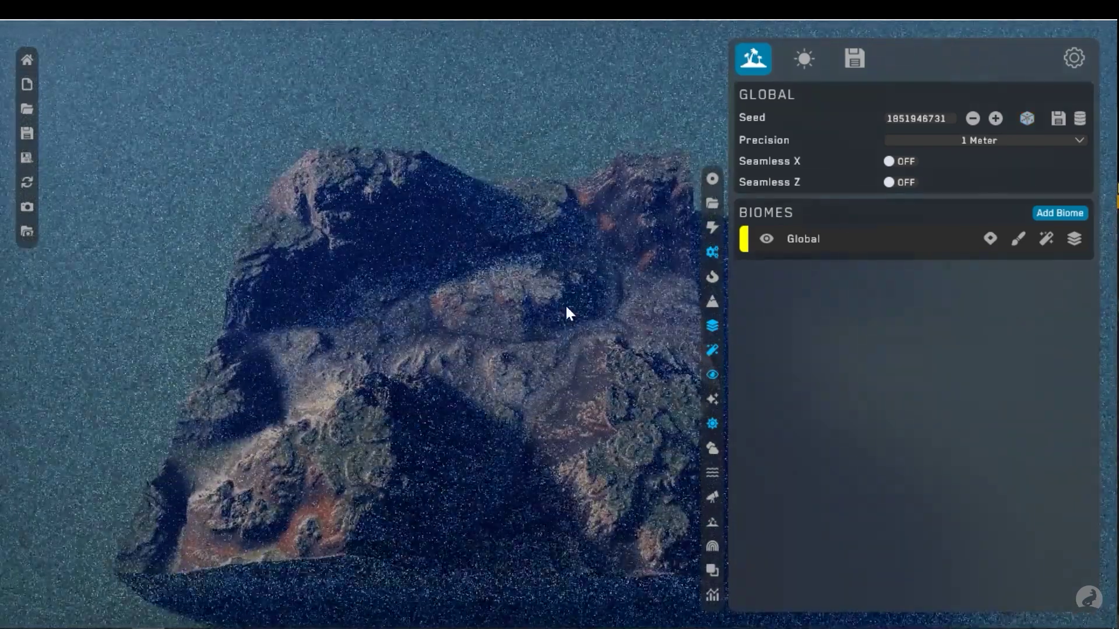
pyautogui.click(1023, 119)
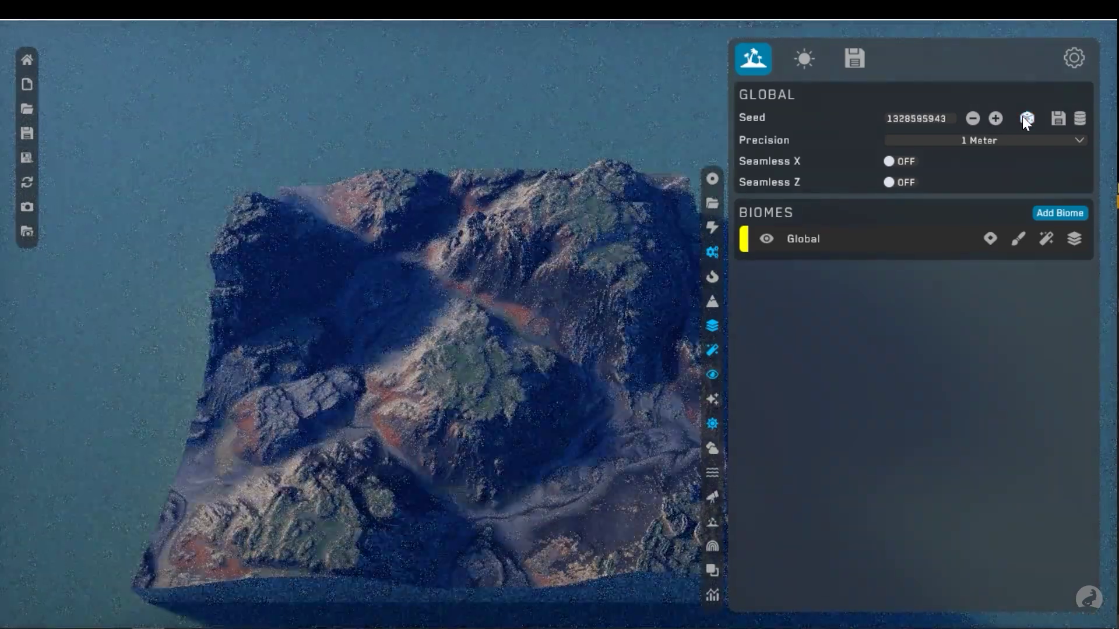
pyautogui.click(1023, 119)
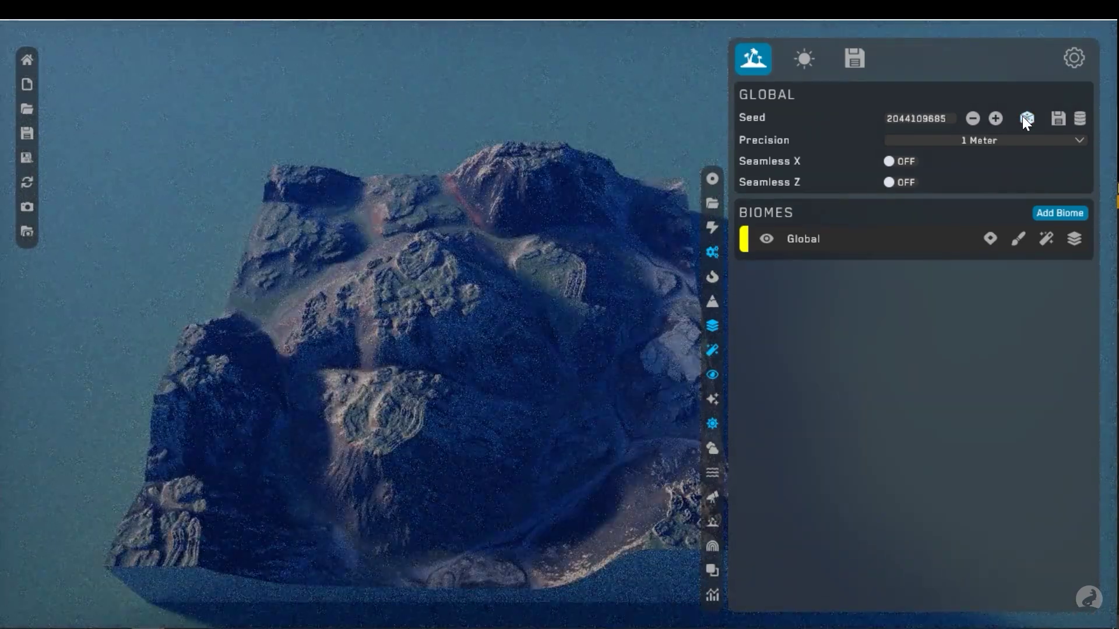
pyautogui.click(1026, 118)
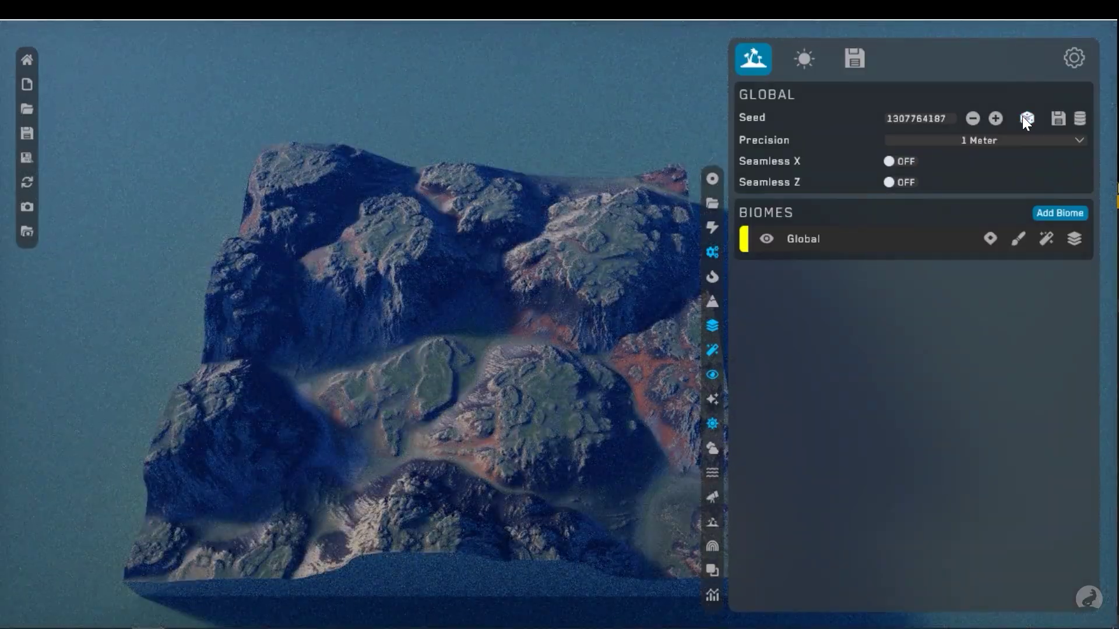
pyautogui.moveTo(527, 351); pyautogui.dragTo(466, 292, button='middle')
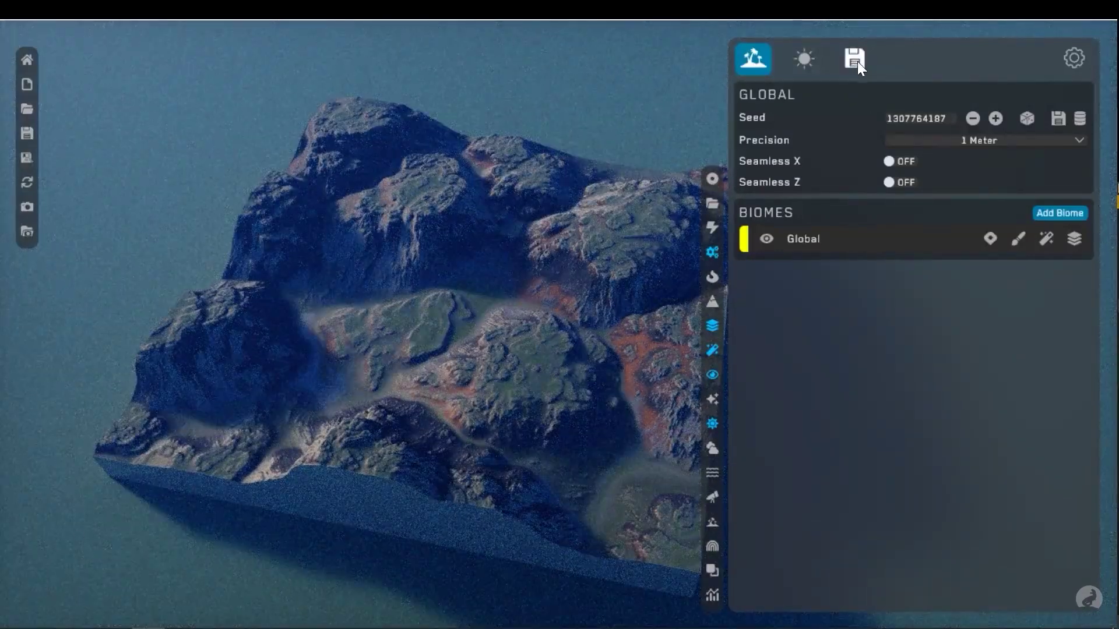
# Step: Add a Height Map export preset and review the export settings and preview of its Height Map element
pyautogui.click(856, 61)
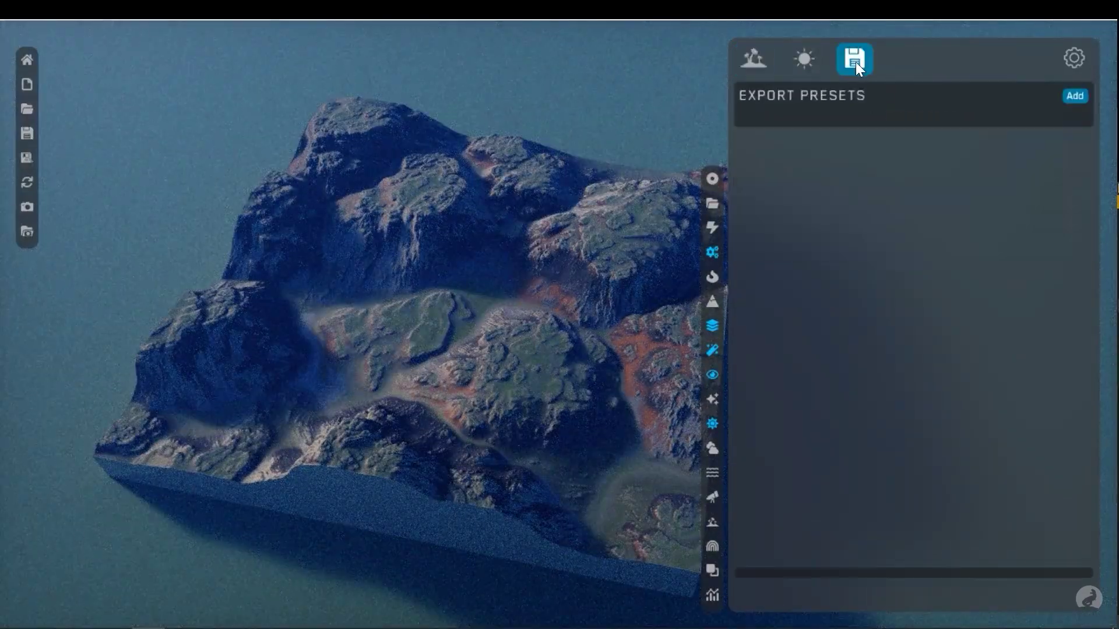
pyautogui.click(1071, 98)
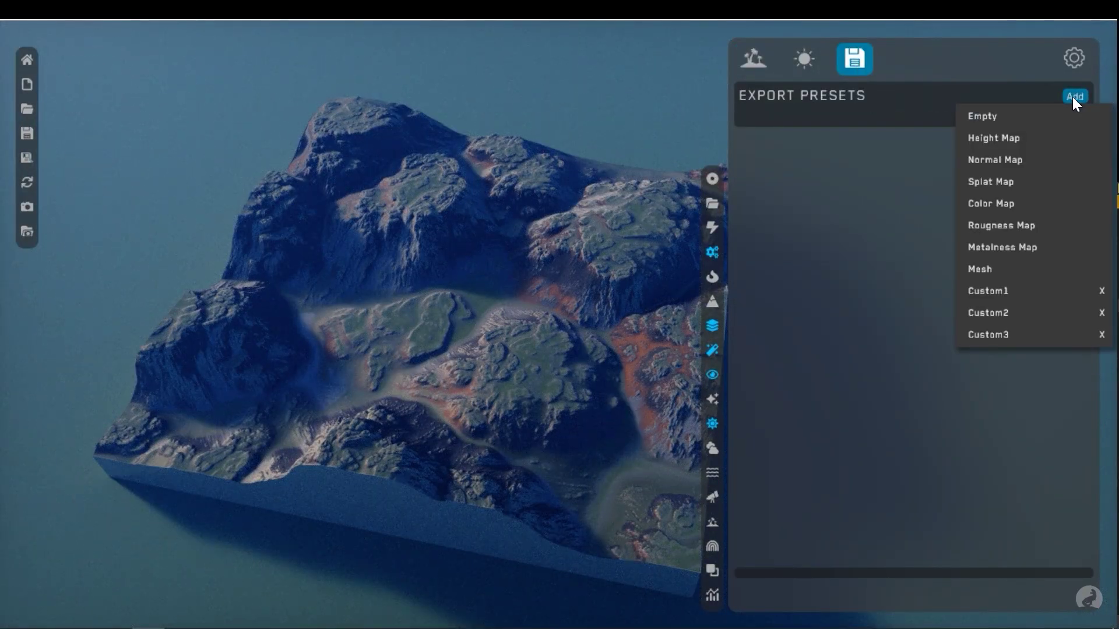
pyautogui.click(1009, 139)
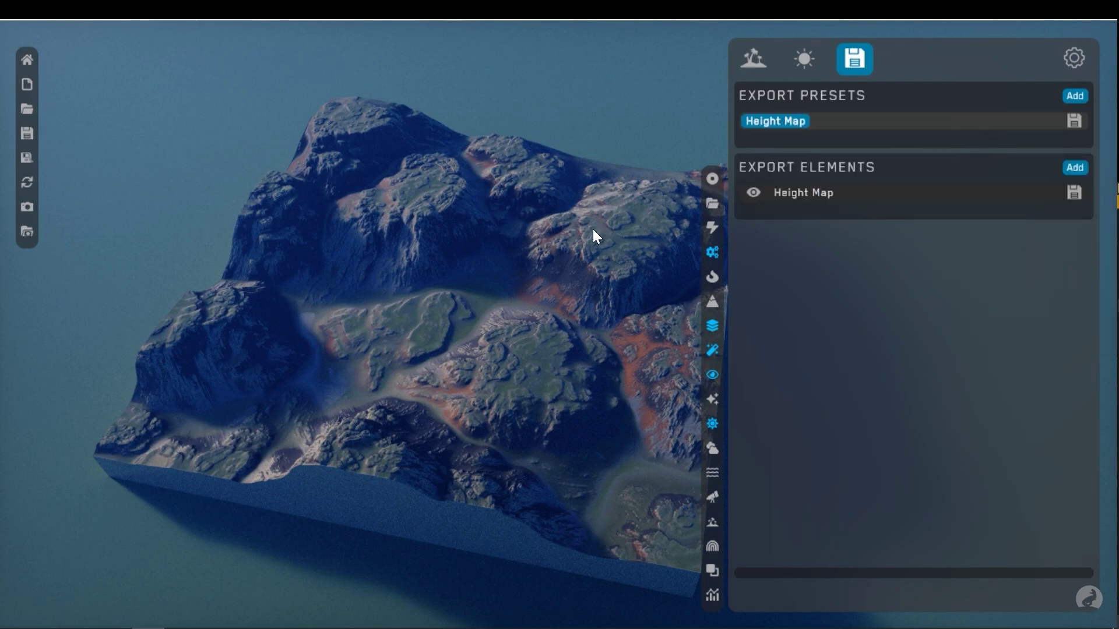
pyautogui.moveTo(593, 229)
pyautogui.mouseDown(button='right')
pyautogui.moveTo(588, 201)
pyautogui.moveTo(593, 227)
pyautogui.mouseUp(button='right')
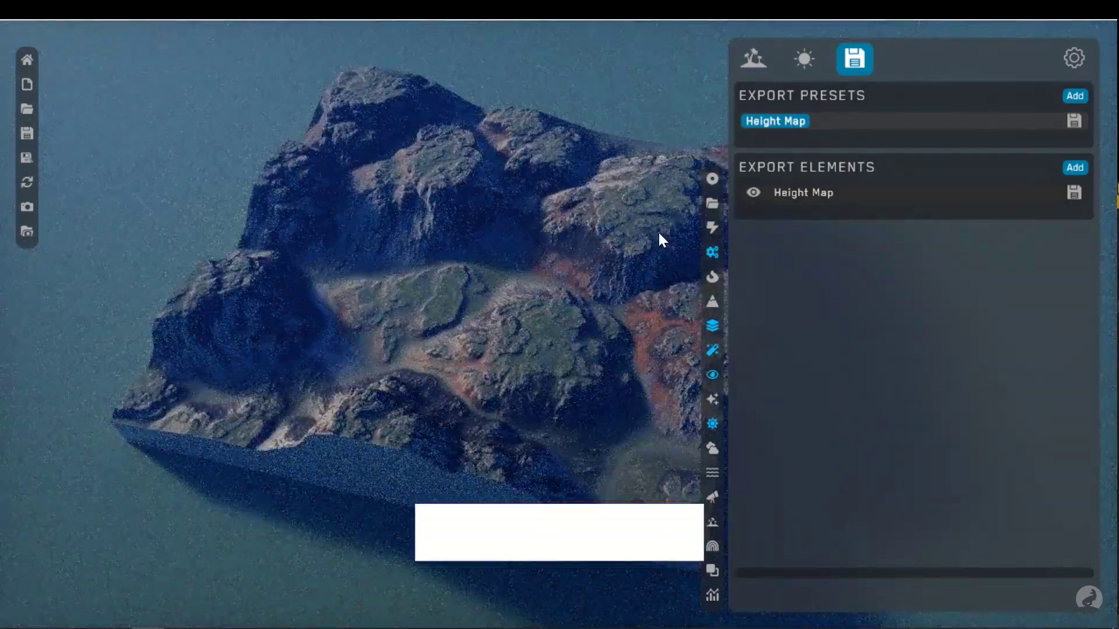
pyautogui.click(822, 193)
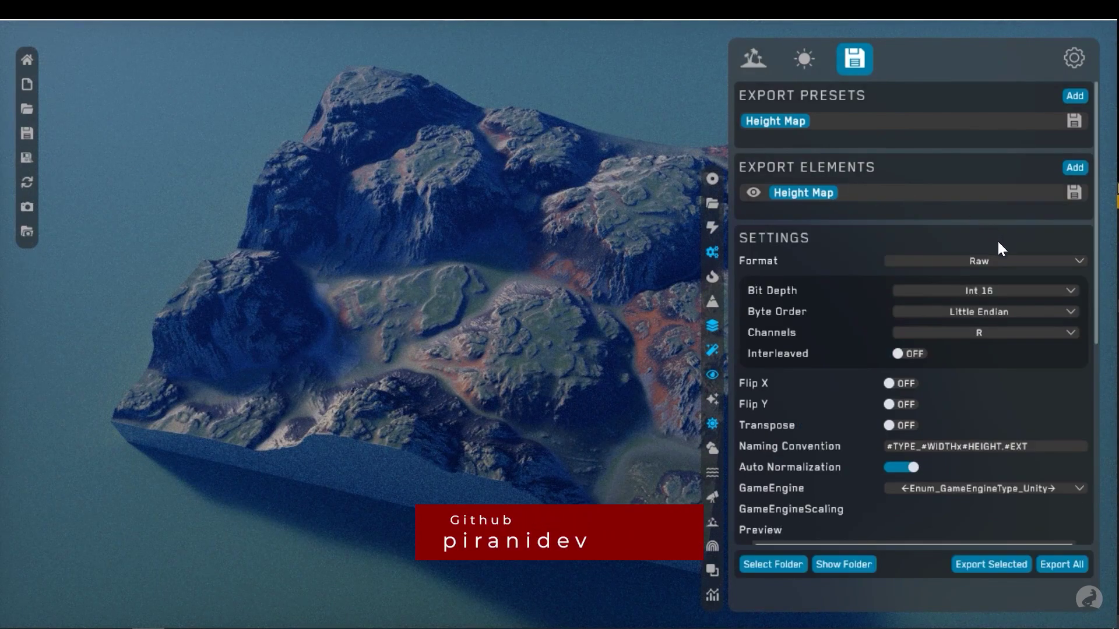
pyautogui.scroll(-3, 997, 239)
pyautogui.scroll(-2, 1032, 265)
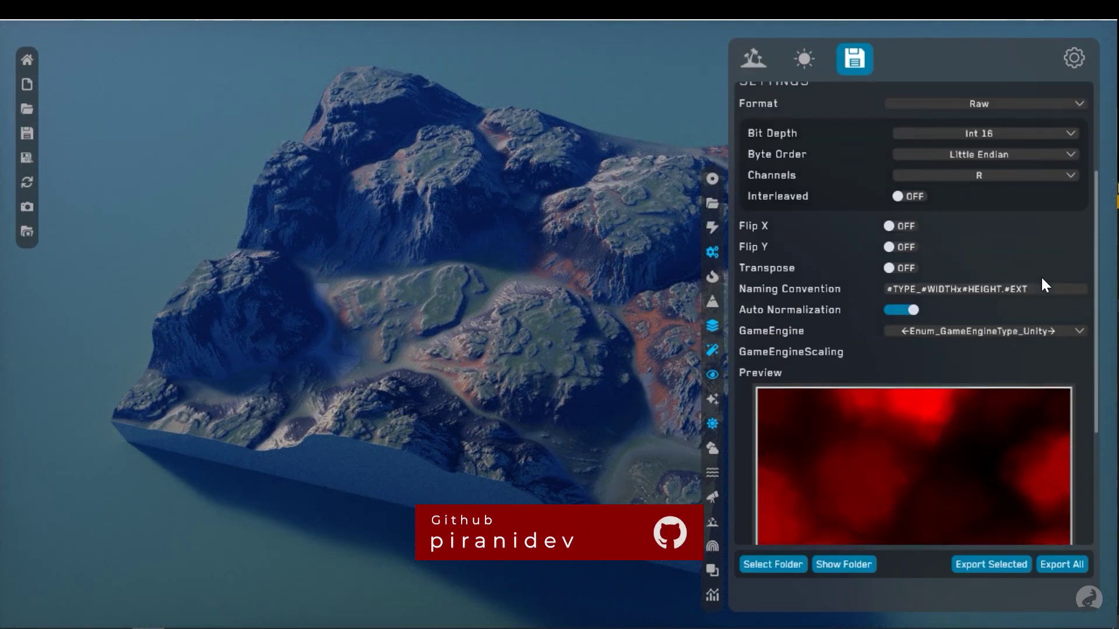
pyautogui.scroll(5, 1050, 265)
pyautogui.scroll(-1, 1040, 274)
pyautogui.scroll(-1, 1041, 274)
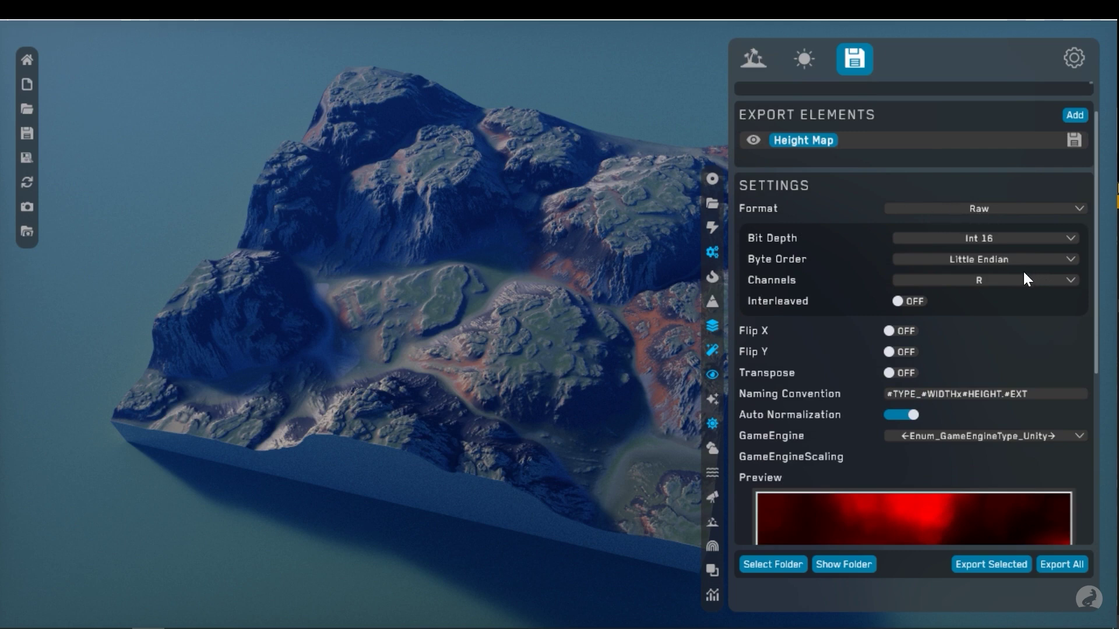
pyautogui.scroll(3, 1017, 265)
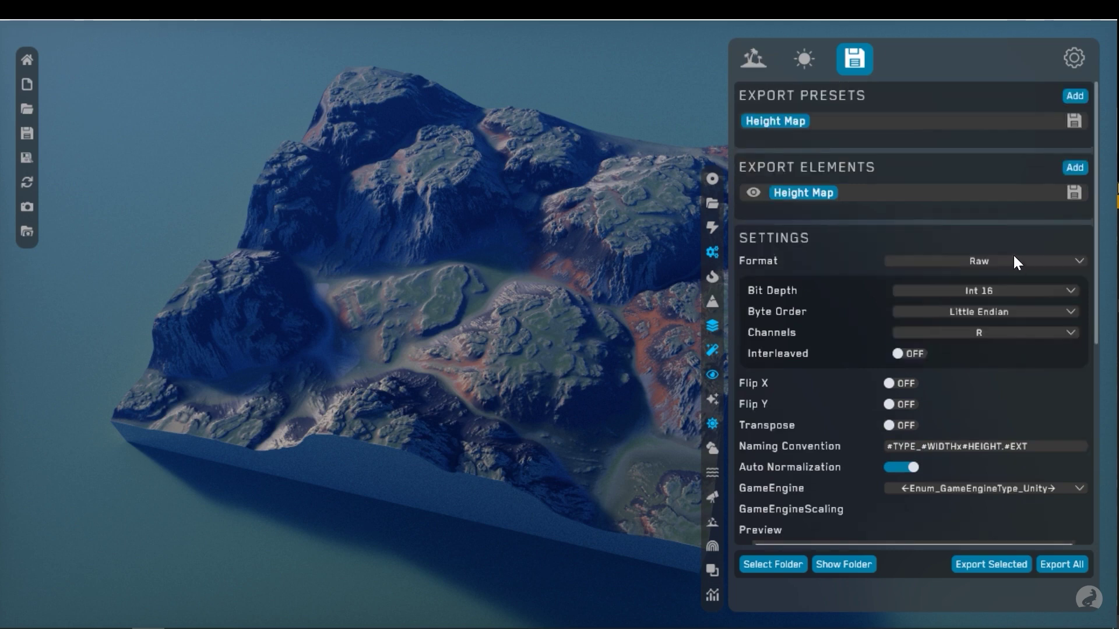
# Step: Set the terrain's global precision to 1/4 Meter
pyautogui.click(754, 57)
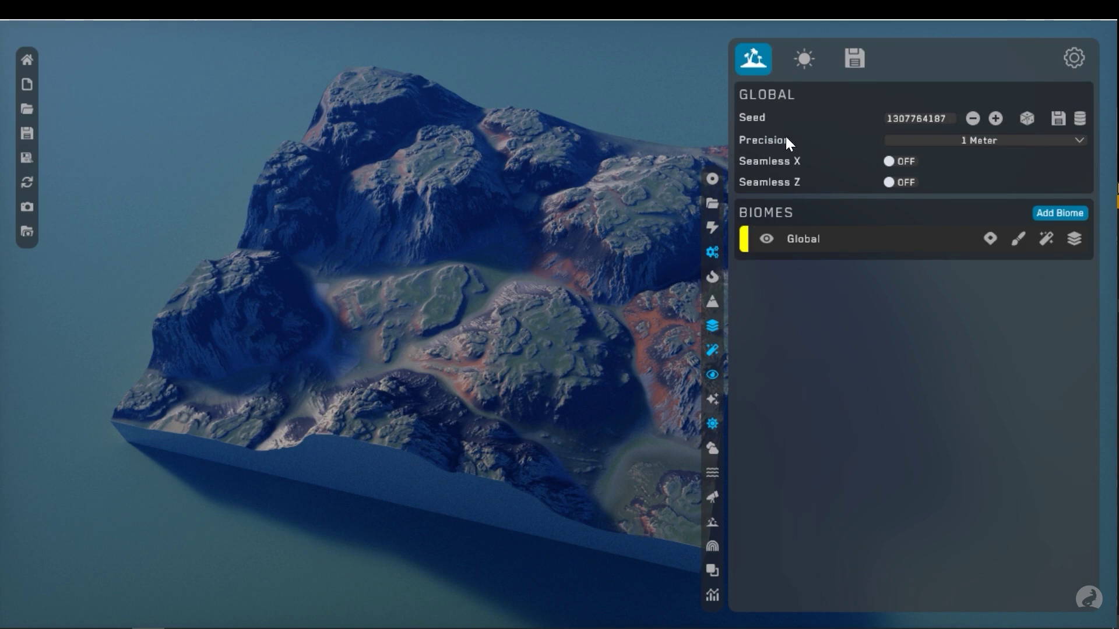
pyautogui.click(949, 141)
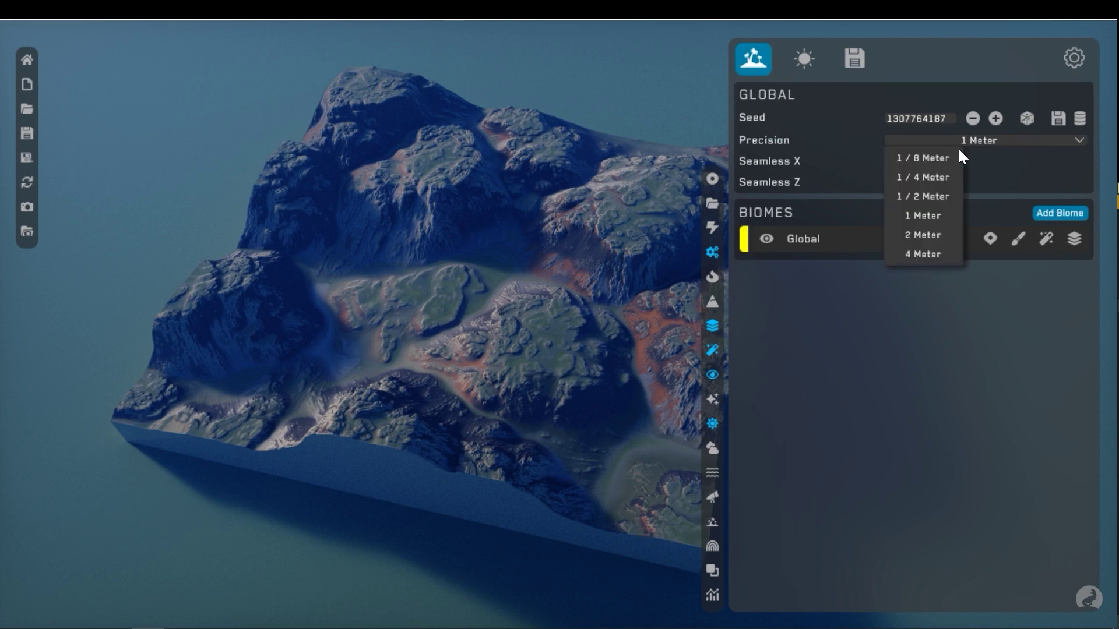
pyautogui.click(938, 177)
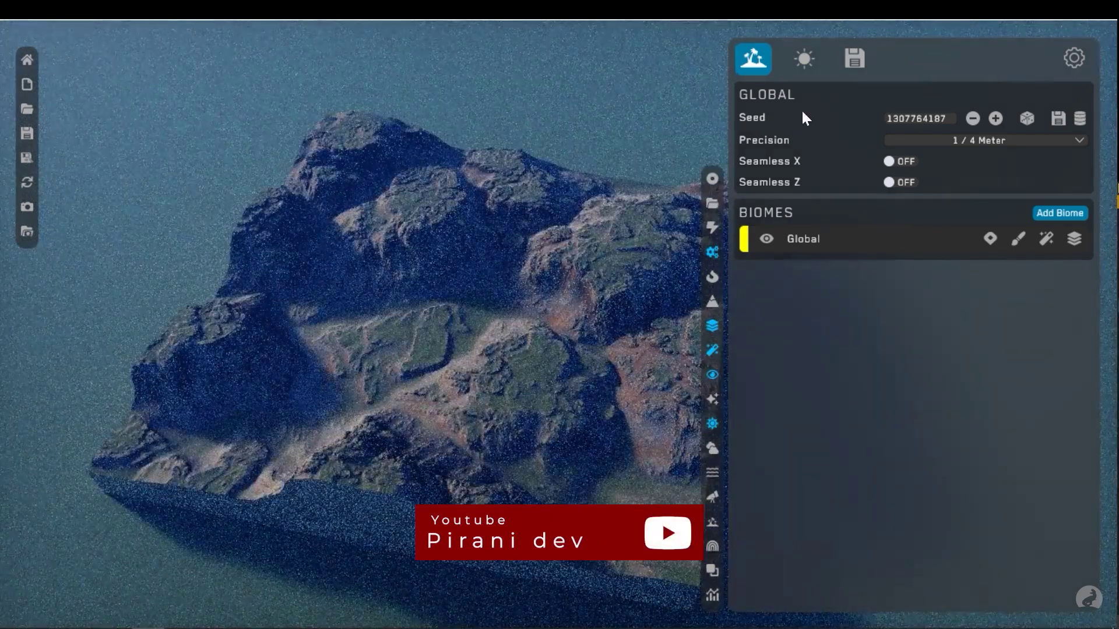
# Step: Export the selected Height Map element as a 4096 x 4096 Raw file
pyautogui.click(854, 58)
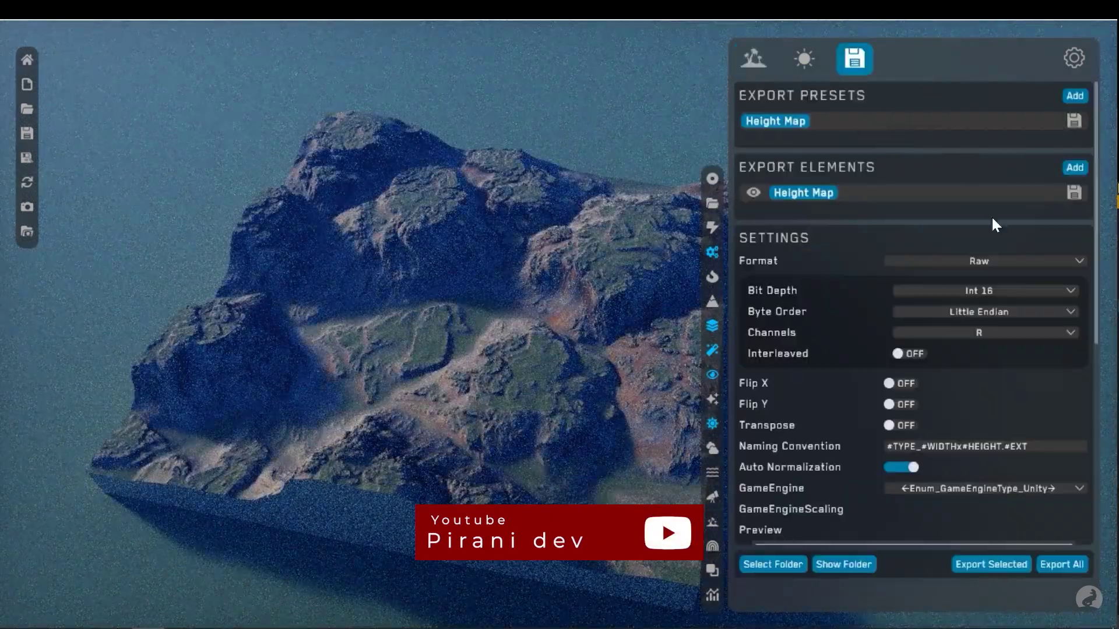
pyautogui.scroll(-10, 1014, 303)
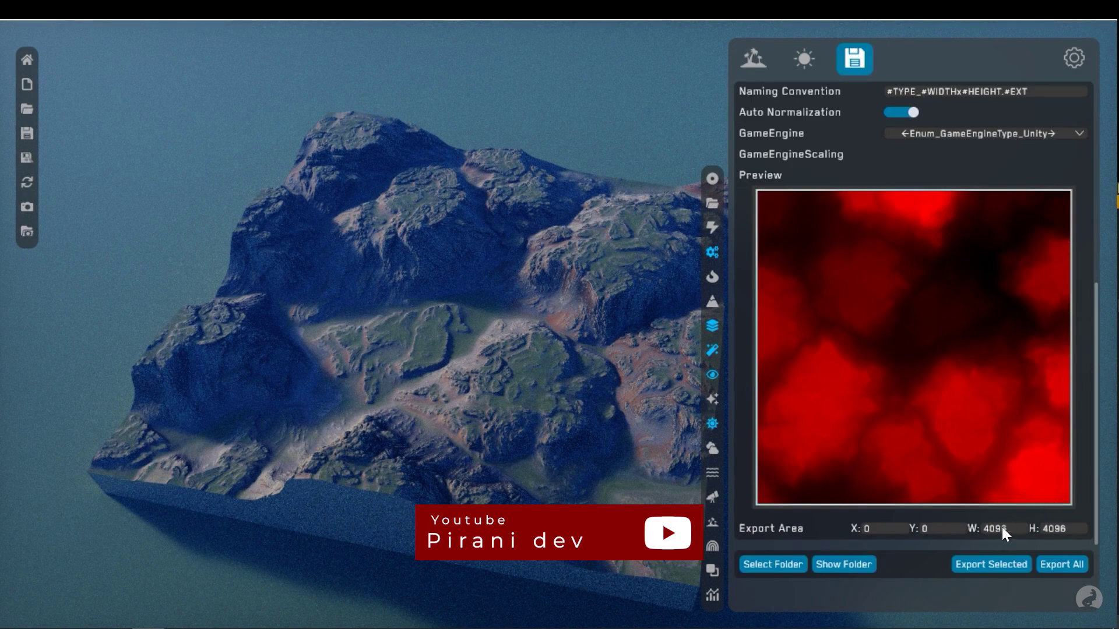
pyautogui.click(992, 565)
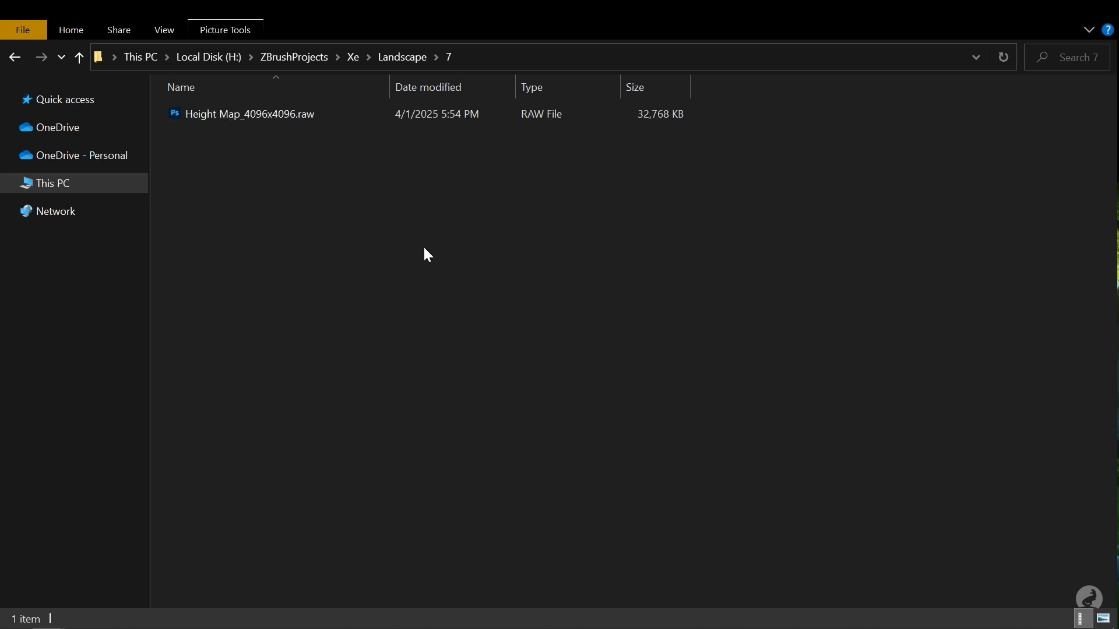
# Step: Switch to Unity and add a Terrain 3D object to the untitled scene
pyautogui.hotkey('alt', 'Tab')
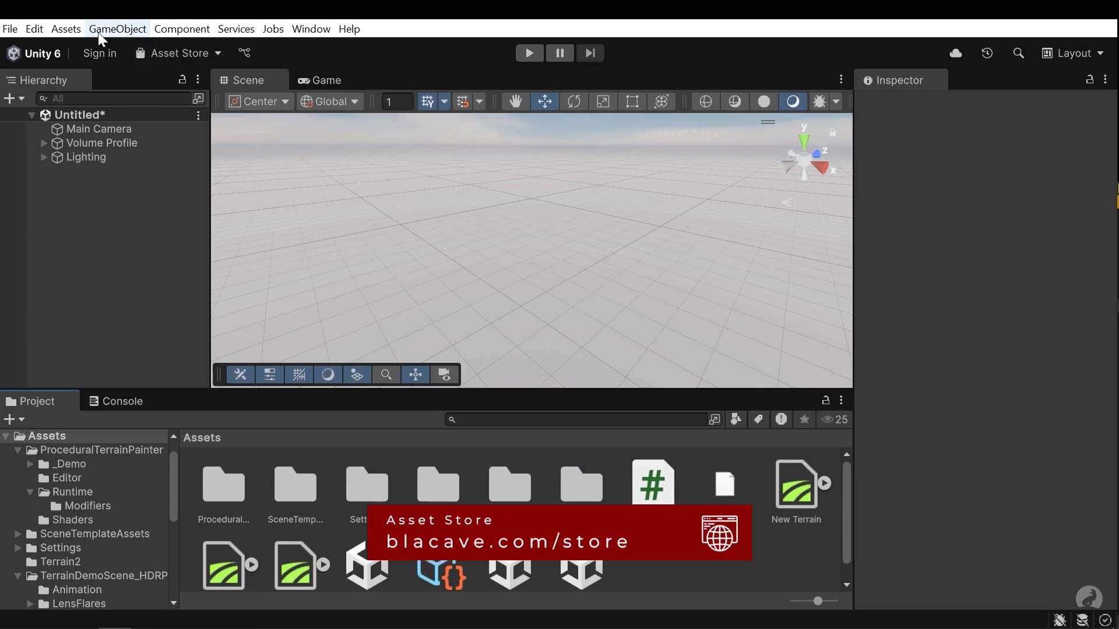
pyautogui.click(117, 29)
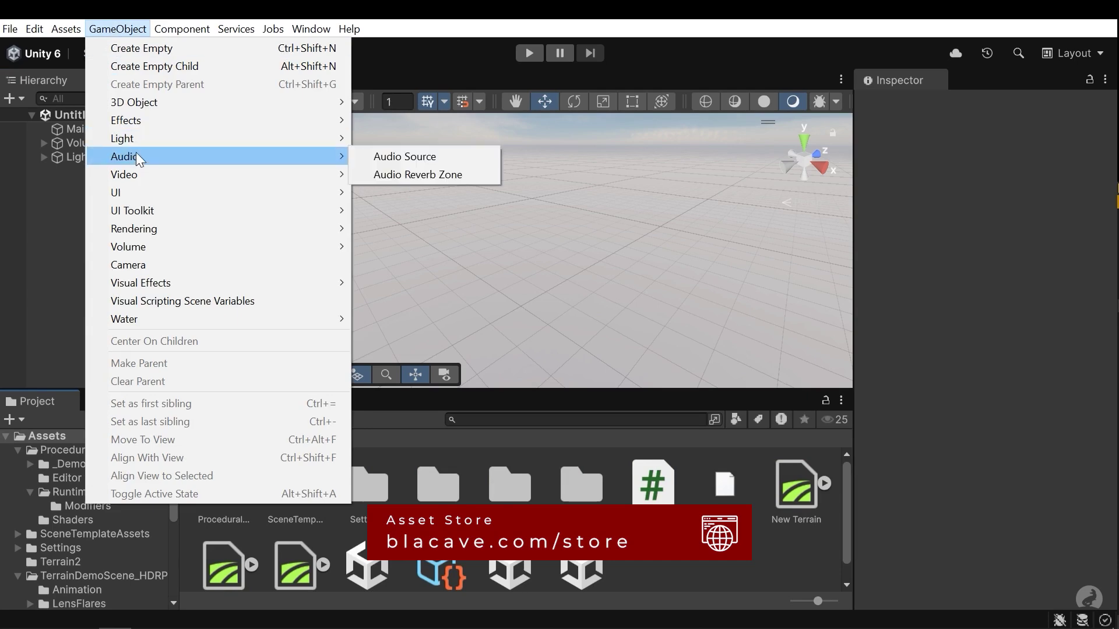
pyautogui.moveTo(175, 112)
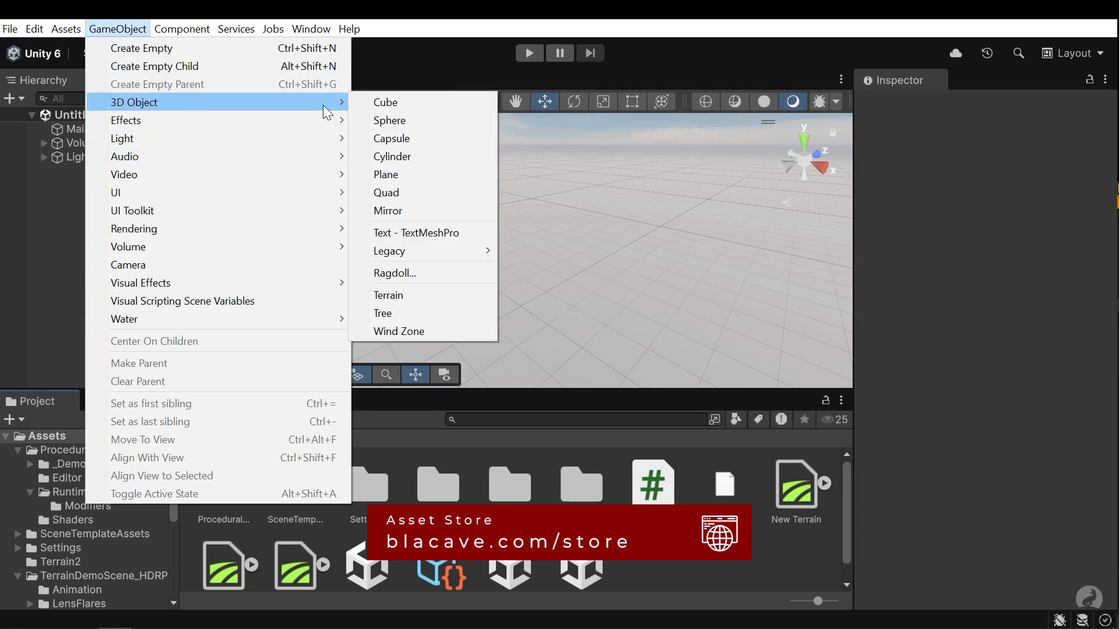
pyautogui.click(412, 295)
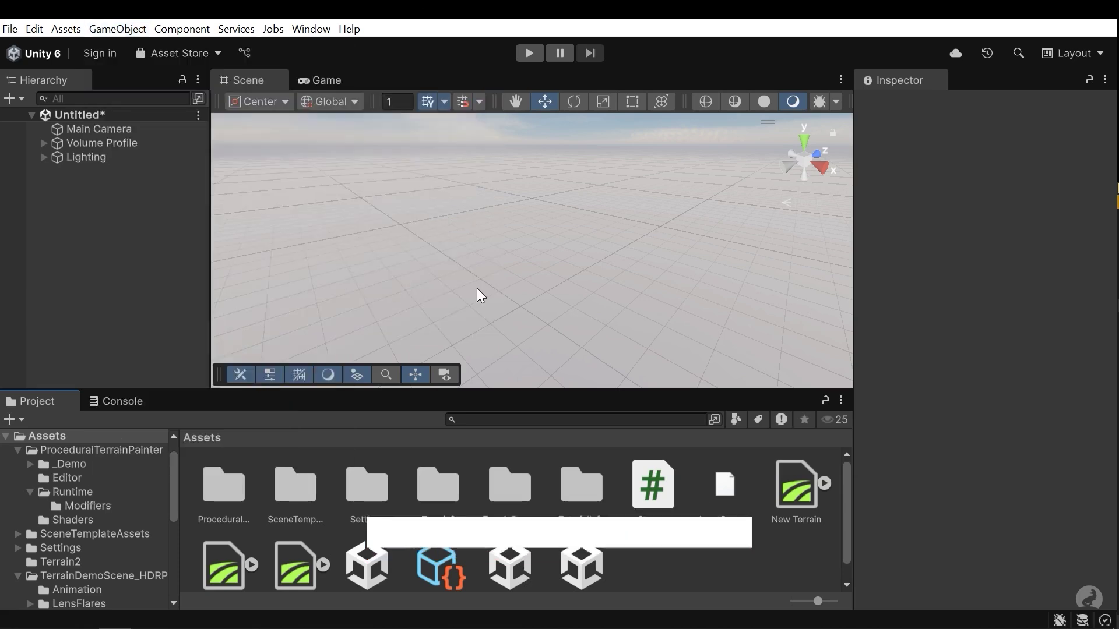
pyautogui.keyDown('alt'); pyautogui.moveTo(575, 229); pyautogui.dragTo(595, 262); pyautogui.keyUp('alt')
pyautogui.press('w')
pyautogui.moveTo(595, 261); pyautogui.dragTo(595, 261, button='right')
pyautogui.press('s')
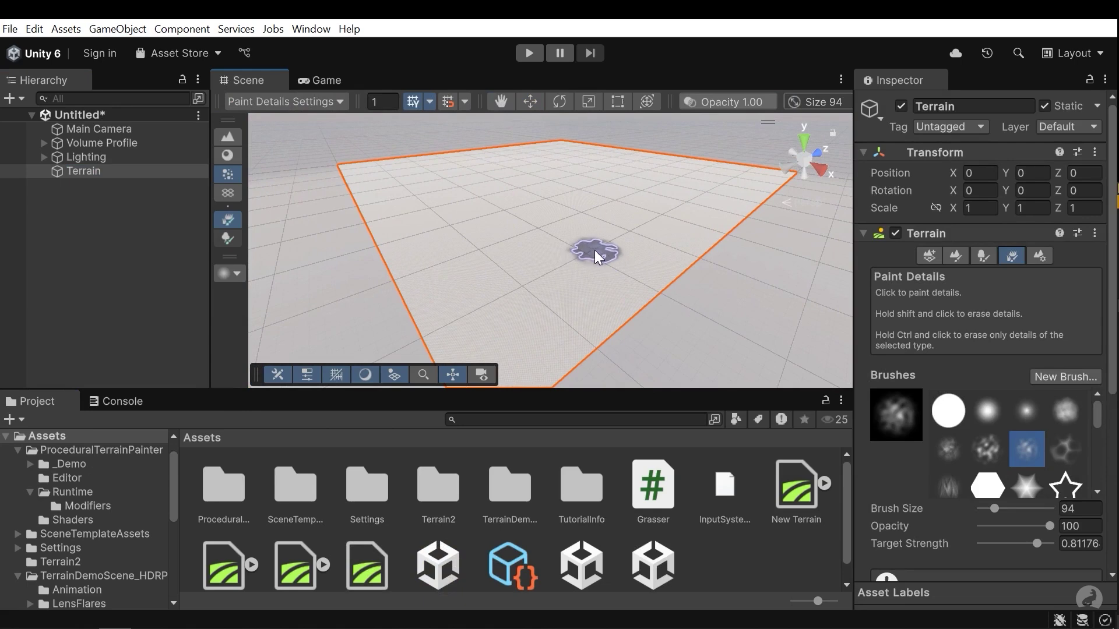
# Step: Import Height Map_4096x4096.raw as the terrain's heightmap with Bit 16 depth, 4096 resolution and Windows byte order
pyautogui.click(1043, 257)
pyautogui.scroll(-10, 1060, 274)
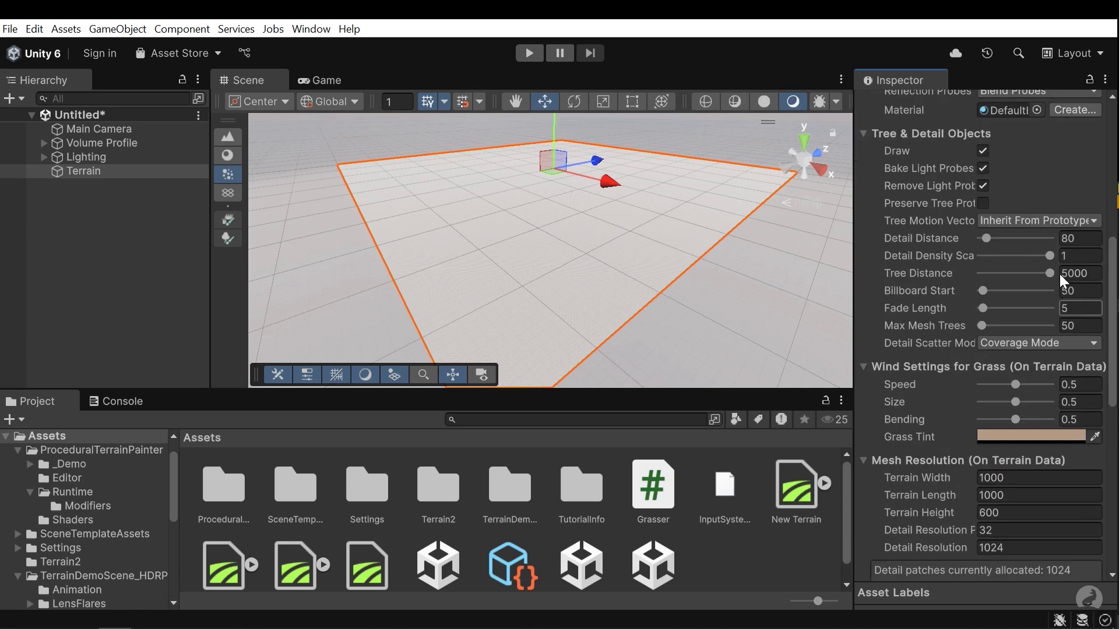
pyautogui.scroll(-3, 1068, 349)
pyautogui.scroll(3, 1057, 390)
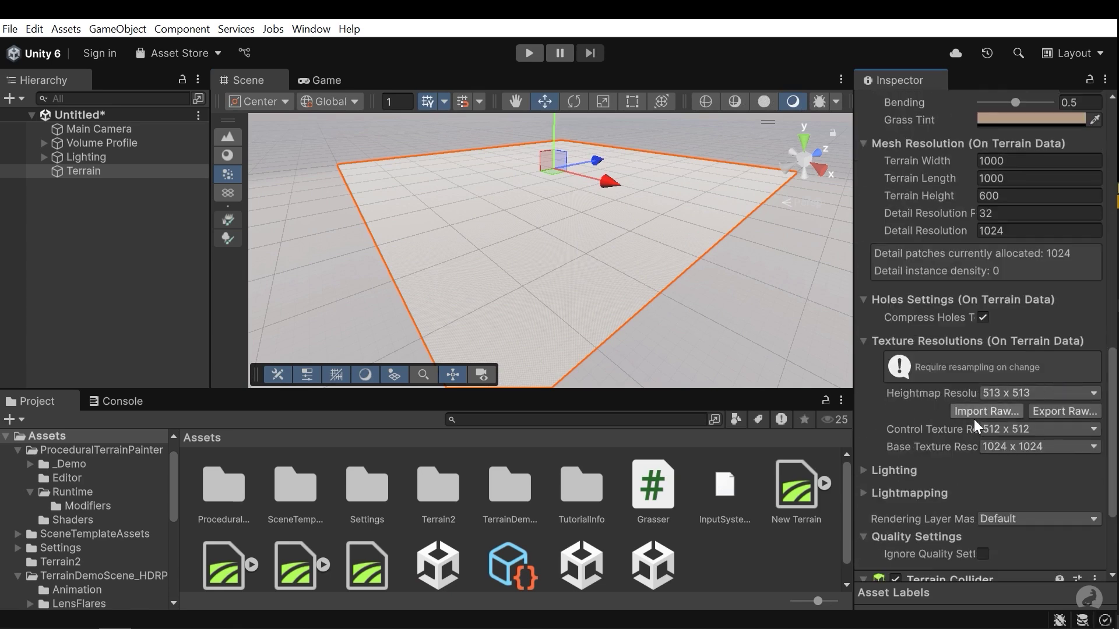
pyautogui.click(977, 411)
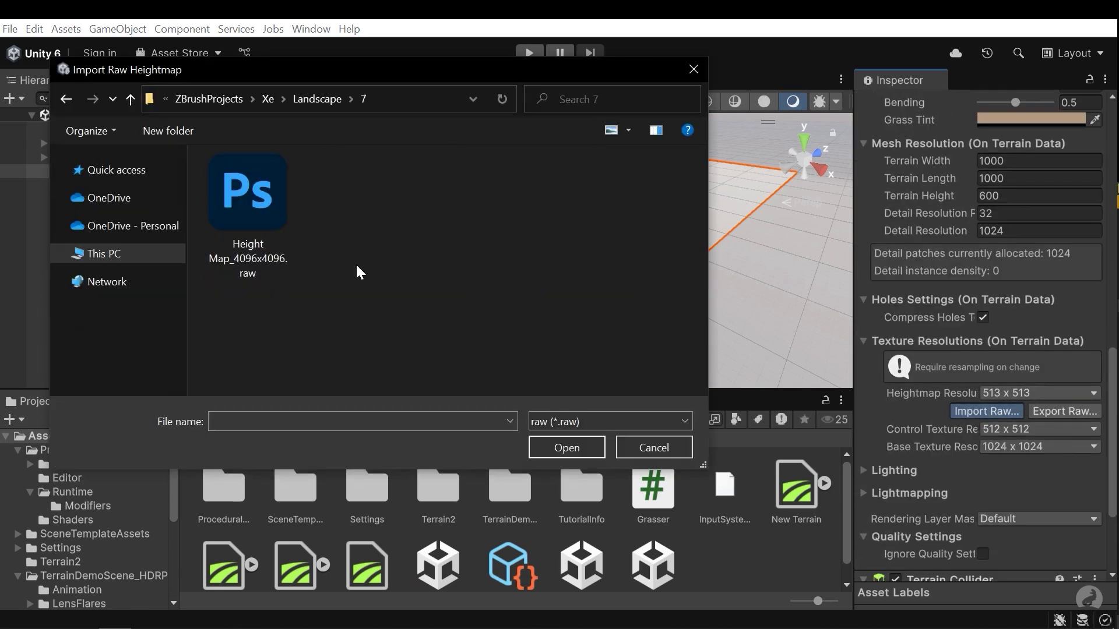
pyautogui.doubleClick(260, 208)
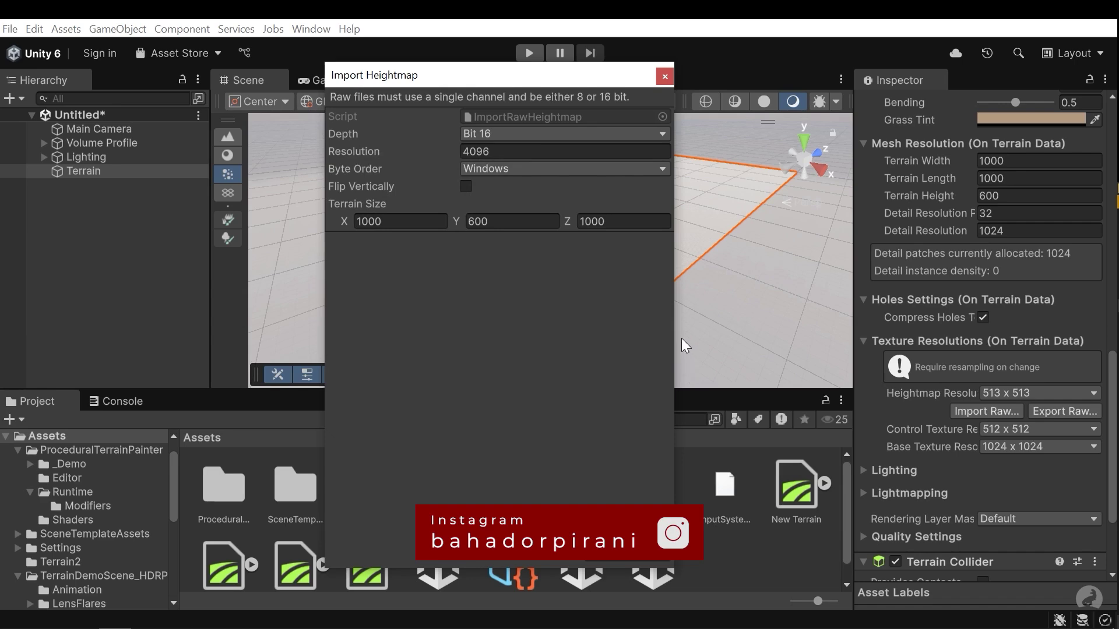
pyautogui.keyDown('alt'); pyautogui.moveTo(681, 245); pyautogui.dragTo(749, 86); pyautogui.keyUp('alt')
pyautogui.press('w')
pyautogui.moveTo(750, 86); pyautogui.dragTo(655, 227, button='right')
pyautogui.press('s')
pyautogui.press('w')
pyautogui.keyDown('alt'); pyautogui.moveTo(656, 229); pyautogui.dragTo(661, 229); pyautogui.keyUp('alt')
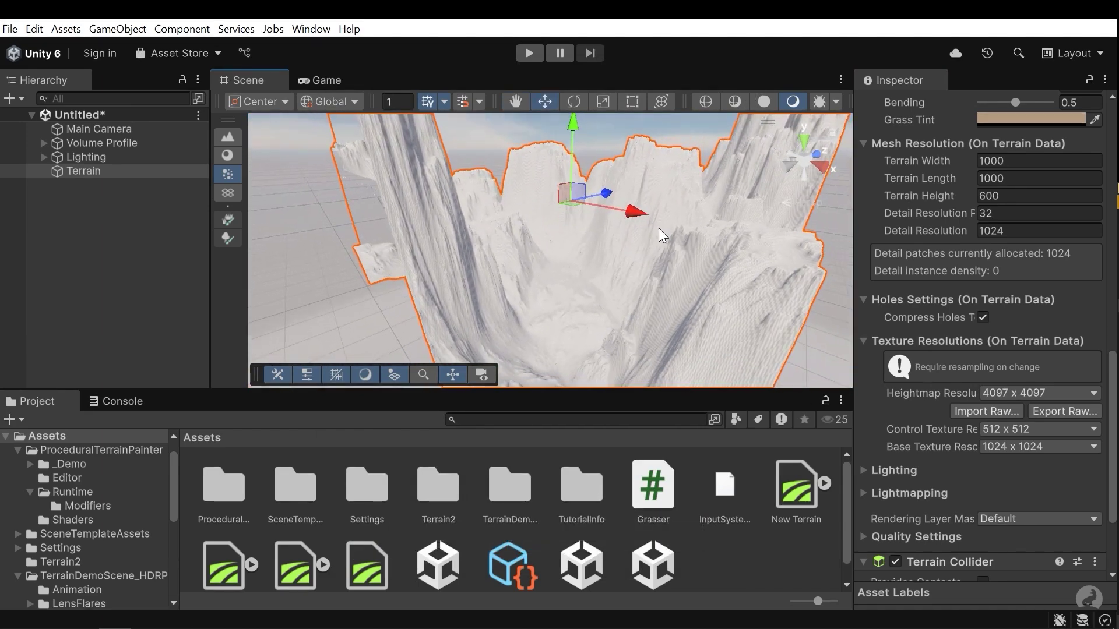
# Step: Set the terrain's width and length to 2000 in its mesh resolution settings
pyautogui.scroll(2, 1068, 183)
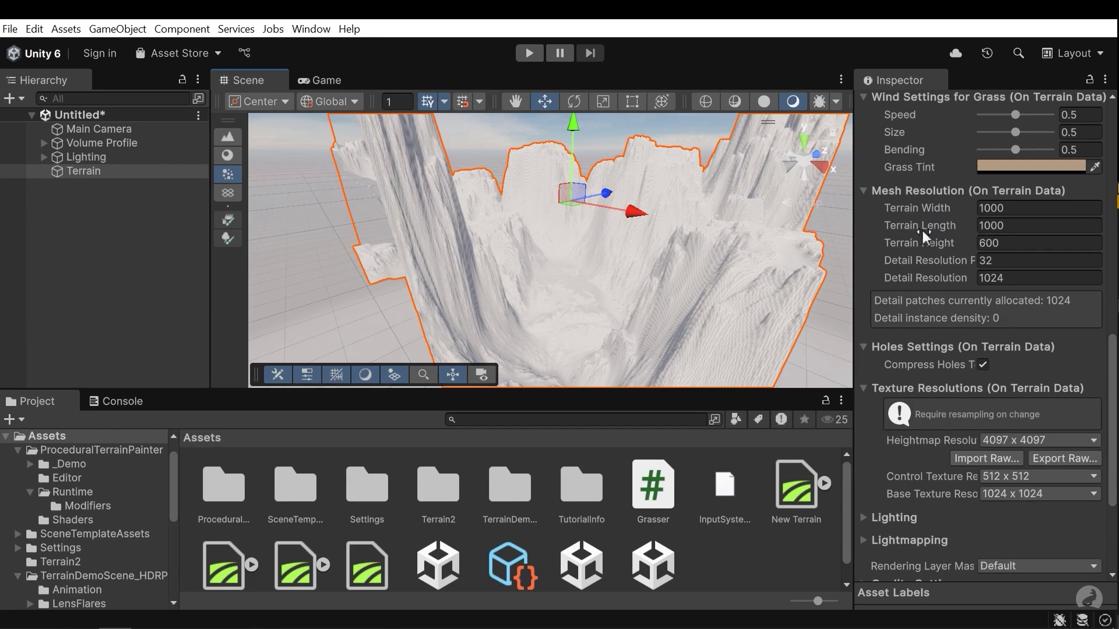
pyautogui.click(994, 208)
pyautogui.click(984, 208)
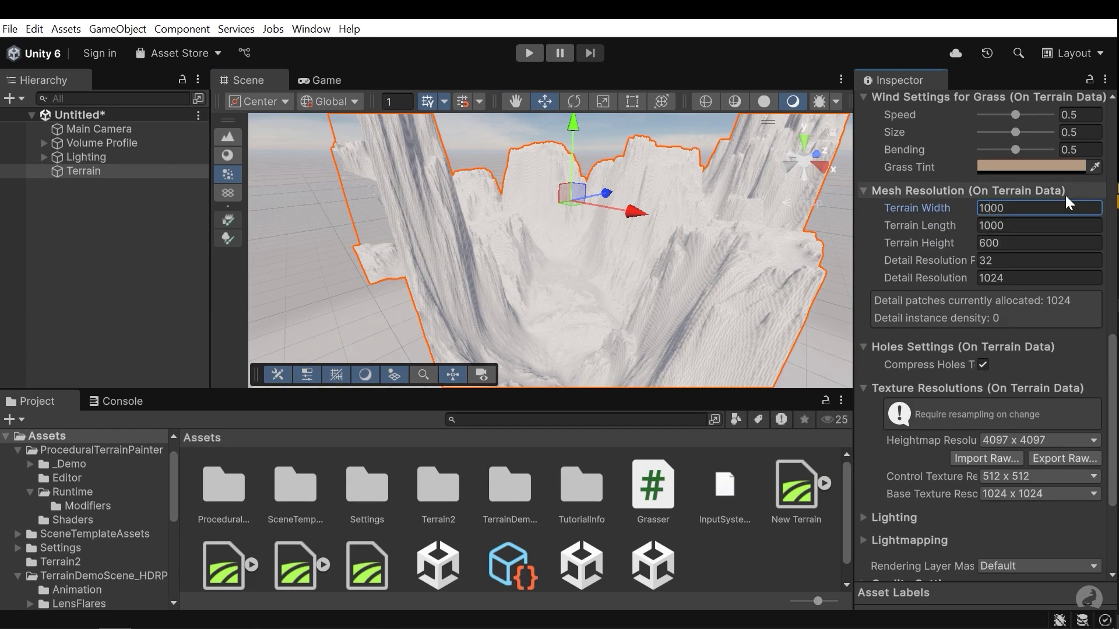
pyautogui.press('BackSpace')
pyautogui.write('2')
pyautogui.press('Return')
pyautogui.click(992, 226)
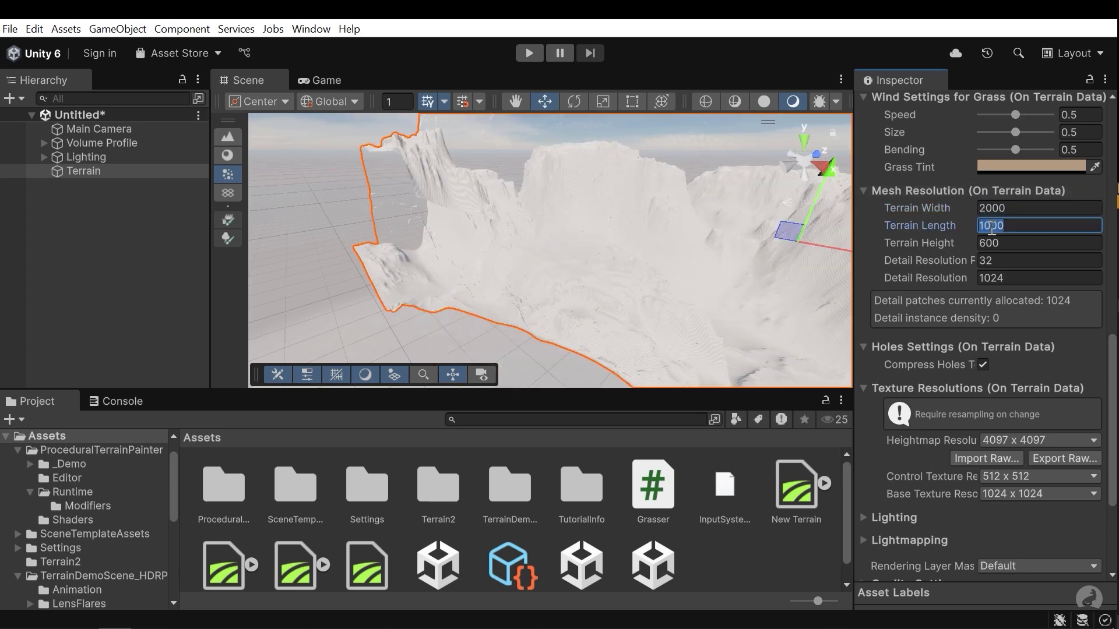
pyautogui.click(989, 226)
pyautogui.press('BackSpace')
pyautogui.write('2')
pyautogui.press('Return')
# Step: Set the terrain's height to 180 in its mesh resolution settings
pyautogui.moveTo(499, 281); pyautogui.dragTo(932, 286, button='right')
pyautogui.click(1002, 243)
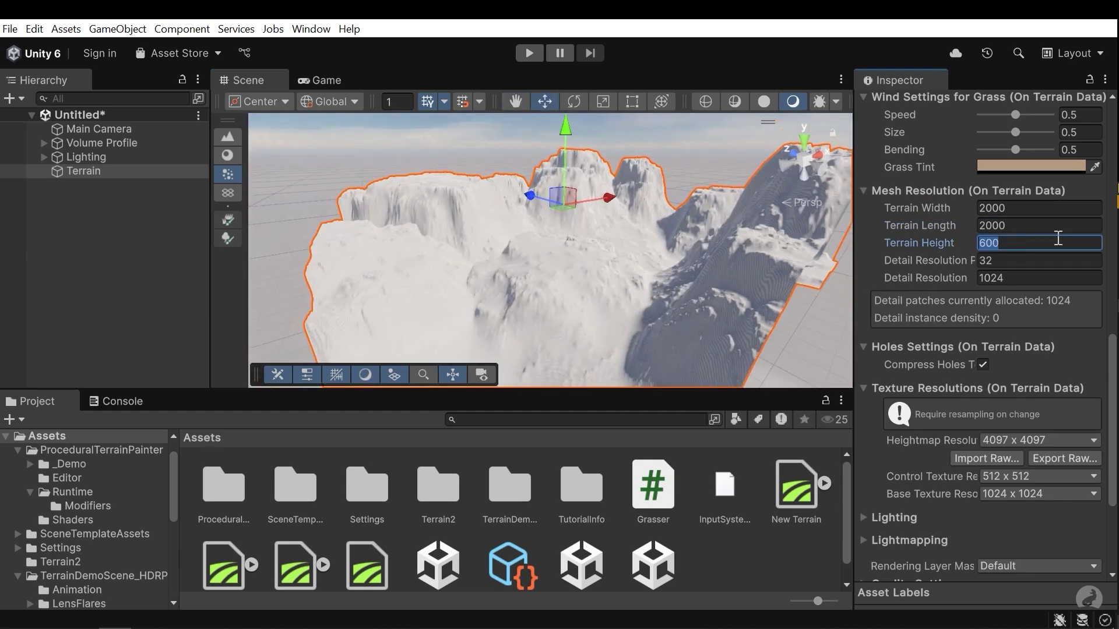
pyautogui.write('180')
pyautogui.press('Return')
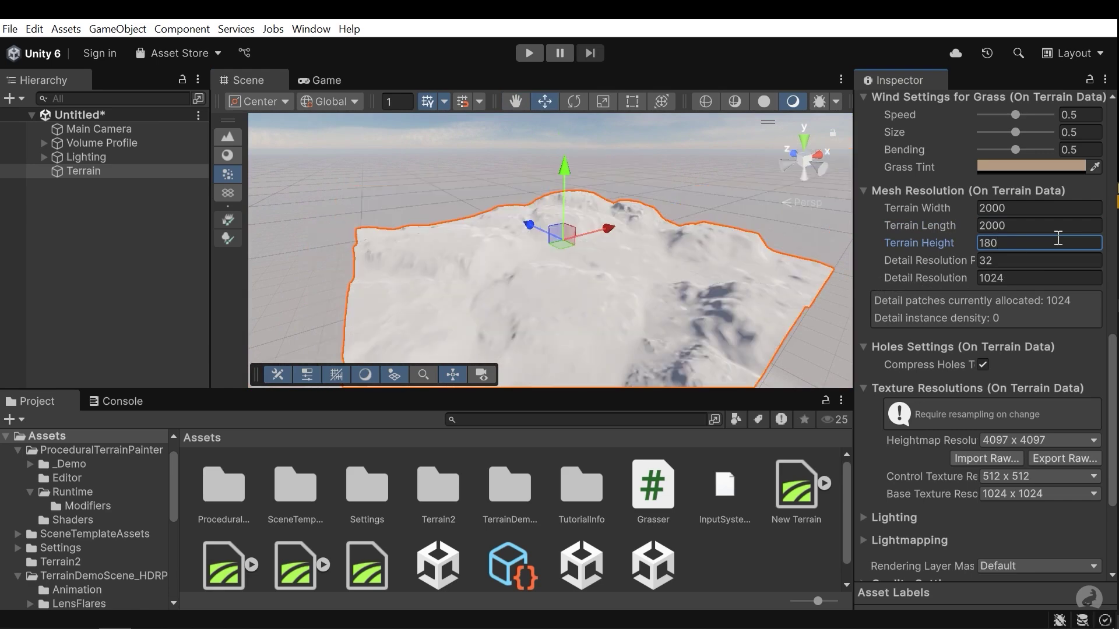
# Step: Set the terrain's height to 190 in its mesh resolution settings
pyautogui.moveTo(619, 276); pyautogui.dragTo(787, 268, button='right')
pyautogui.press('w')
pyautogui.click(1058, 240)
pyautogui.write('18')
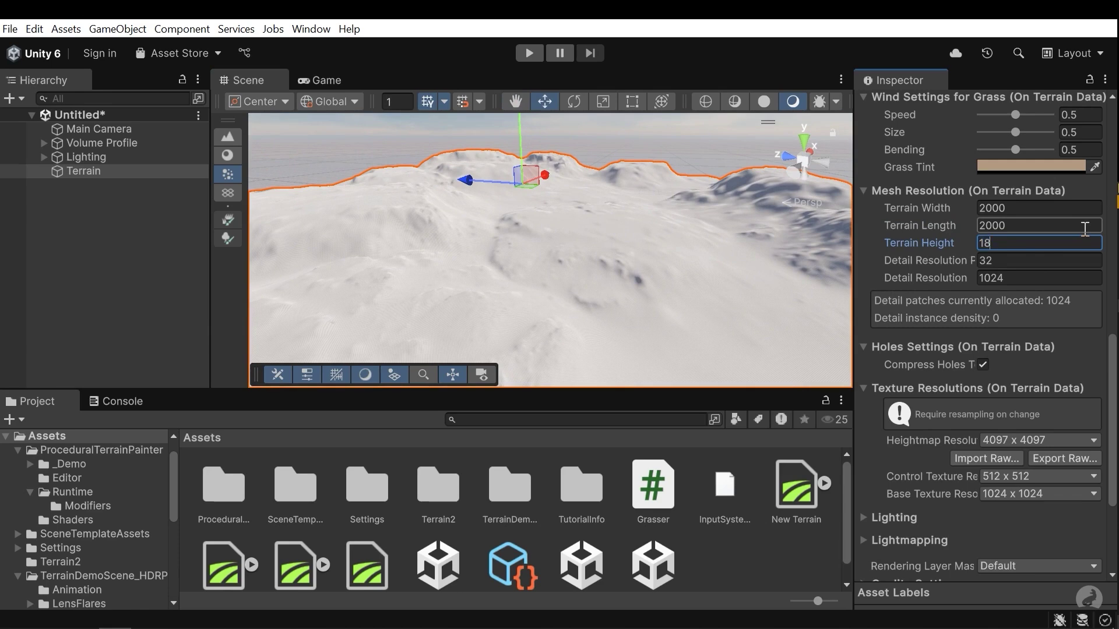
pyautogui.press('Return')
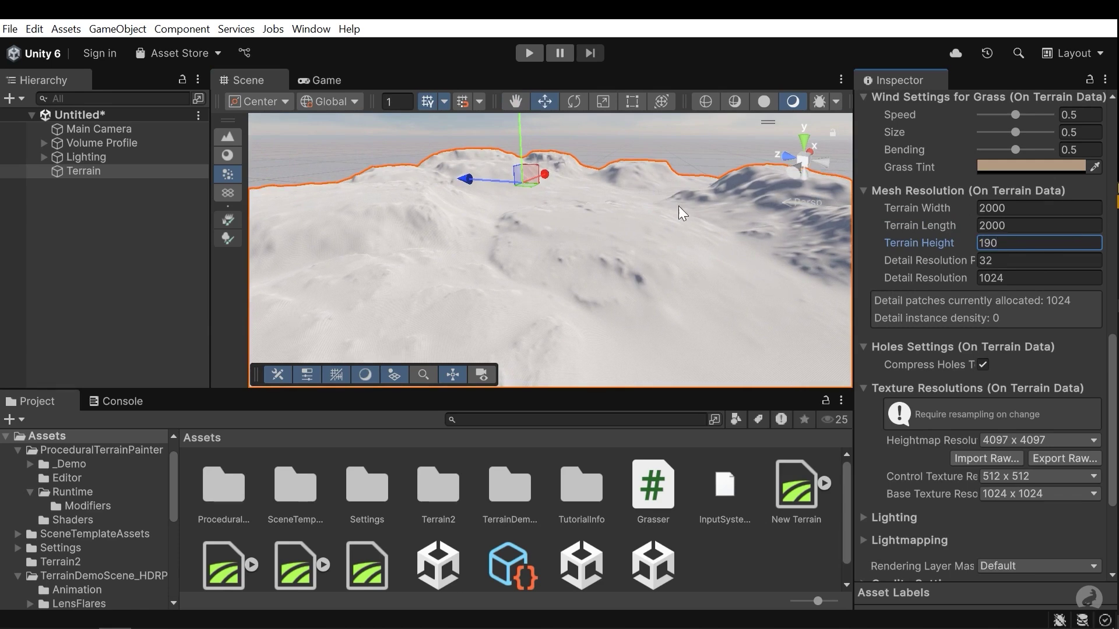
# Step: Deselect the terrain, inspect its relief up close, and look at the ProceduralTerrainPainter and terrain demo asset folders
pyautogui.click(671, 131)
pyautogui.moveTo(720, 207); pyautogui.dragTo(677, 276, button='right')
pyautogui.press('d')
pyautogui.keyDown('alt'); pyautogui.moveTo(677, 275); pyautogui.dragTo(638, 291); pyautogui.keyUp('alt')
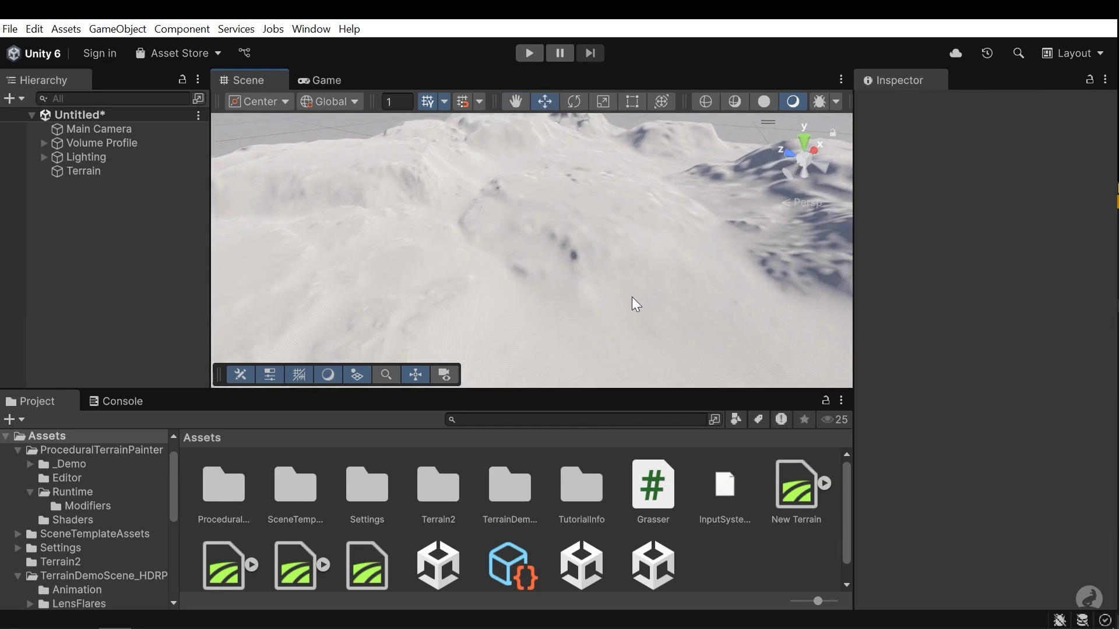
pyautogui.keyDown('alt'); pyautogui.moveTo(632, 295); pyautogui.dragTo(620, 293); pyautogui.keyUp('alt')
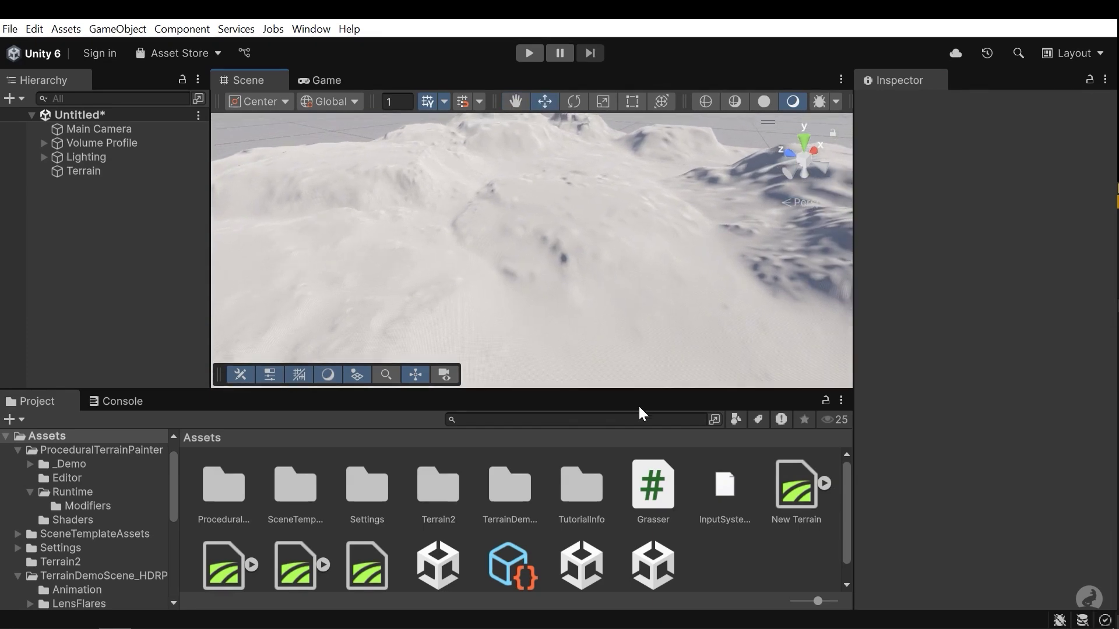
pyautogui.doubleClick(226, 483)
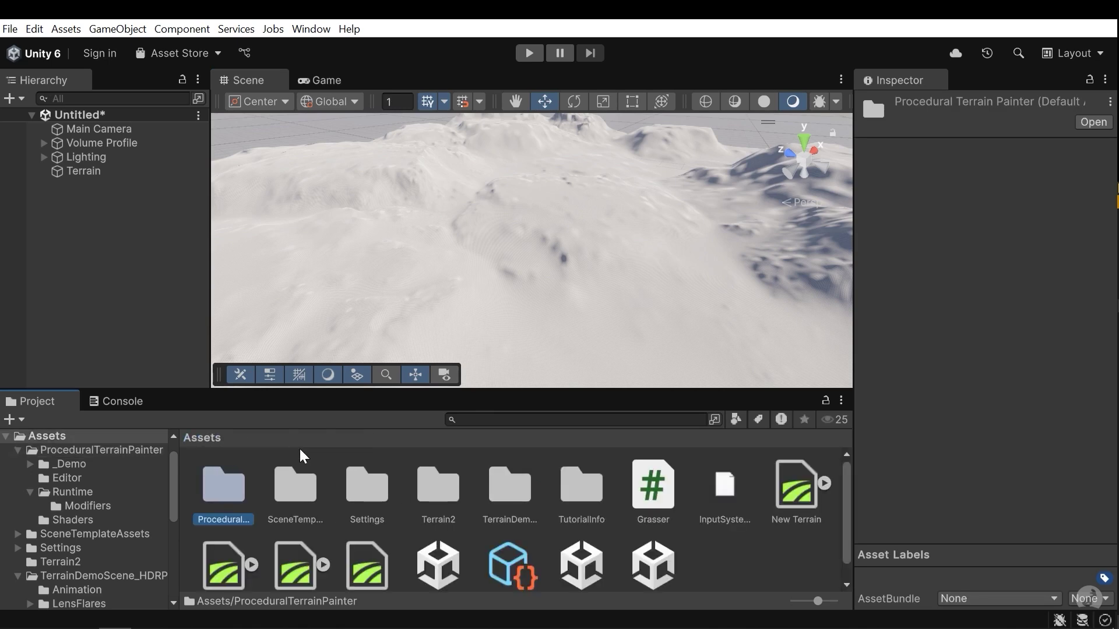
pyautogui.doubleClick(522, 492)
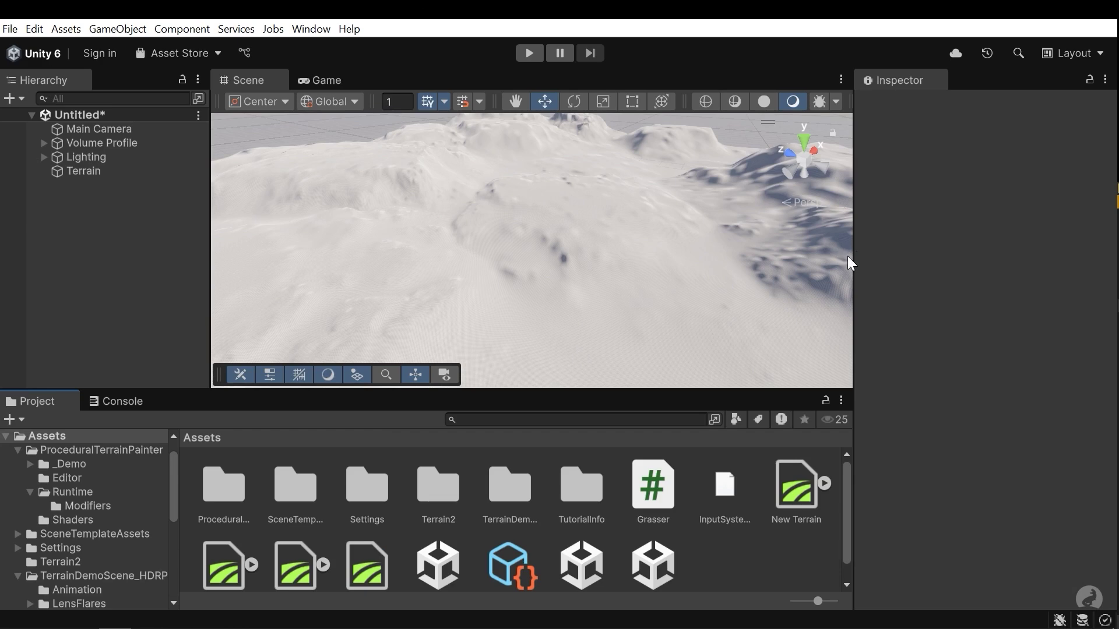
# Step: Add a Terrain Painter component to the Terrain object, with its Terrain component settings collapsed
pyautogui.click(674, 291)
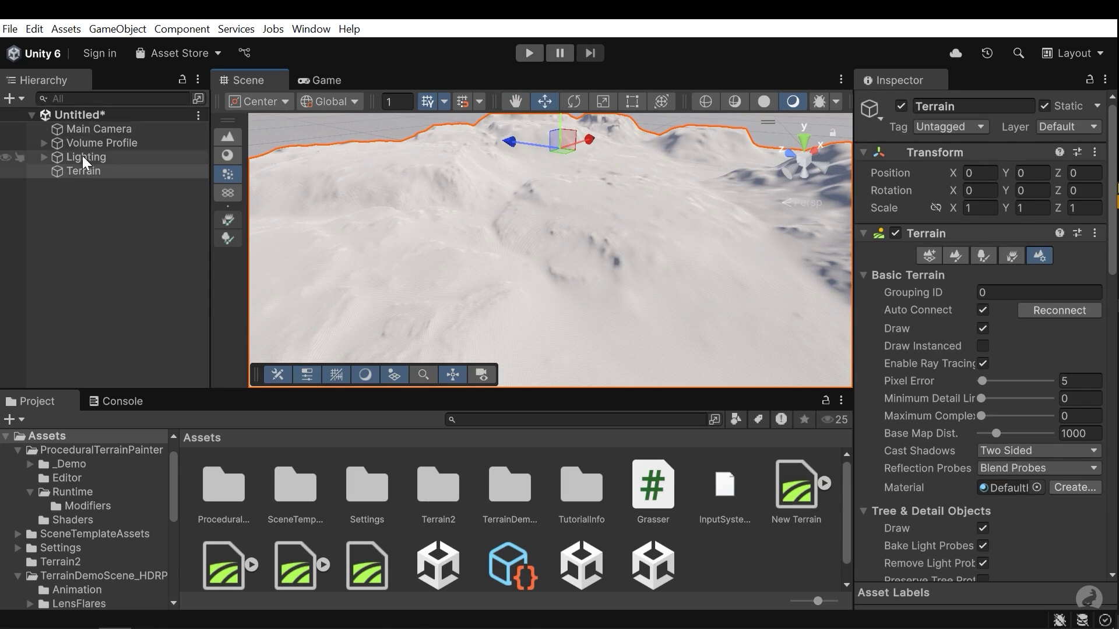
pyautogui.click(932, 233)
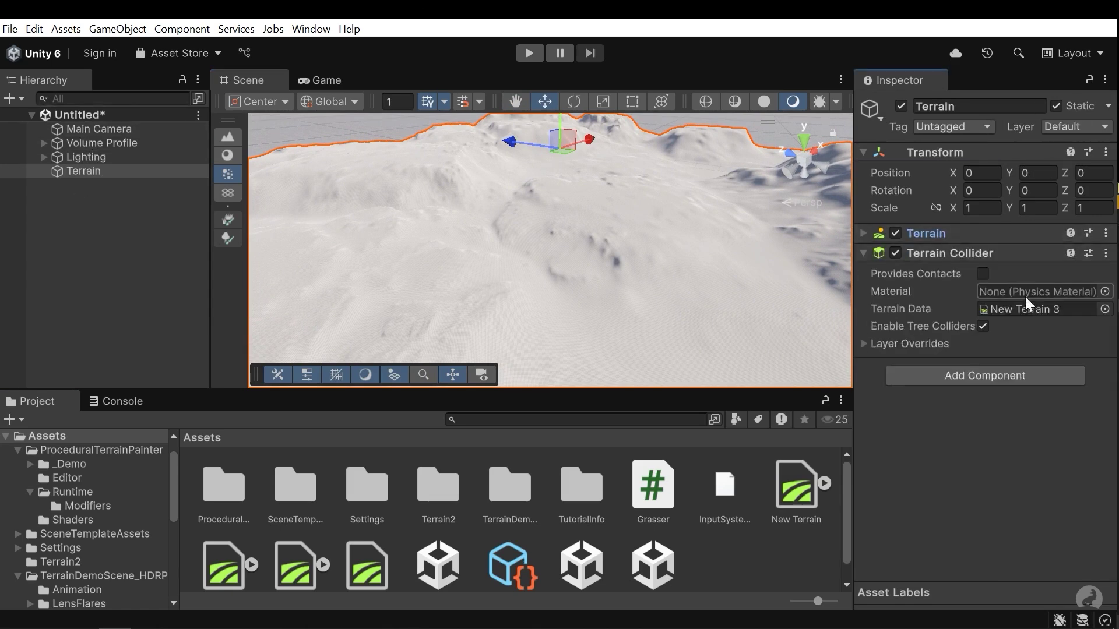
pyautogui.click(935, 376)
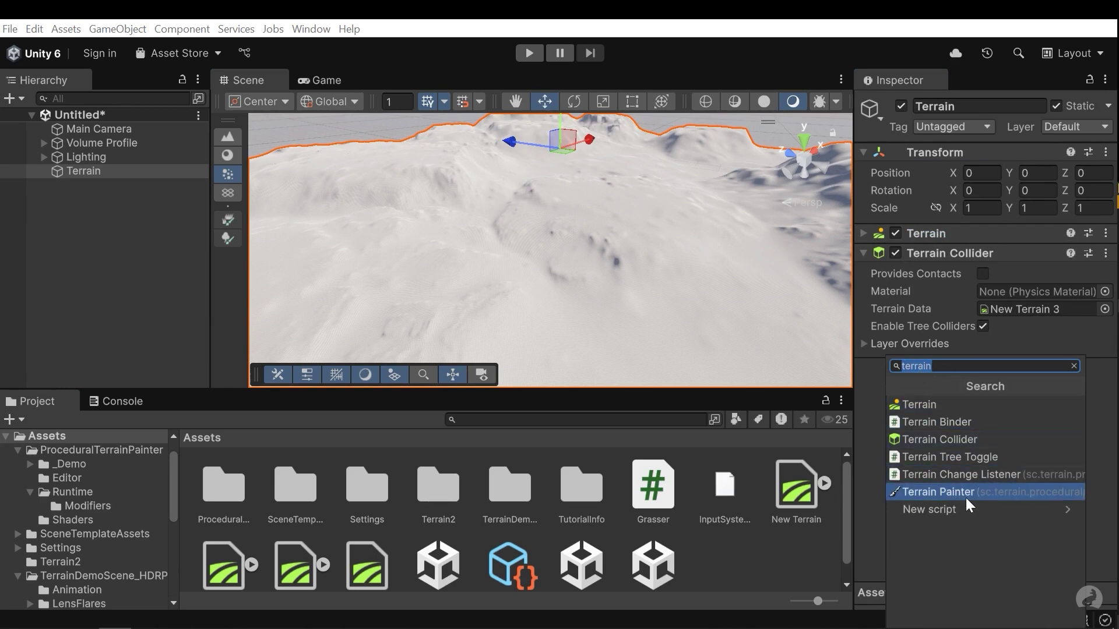
pyautogui.click(949, 491)
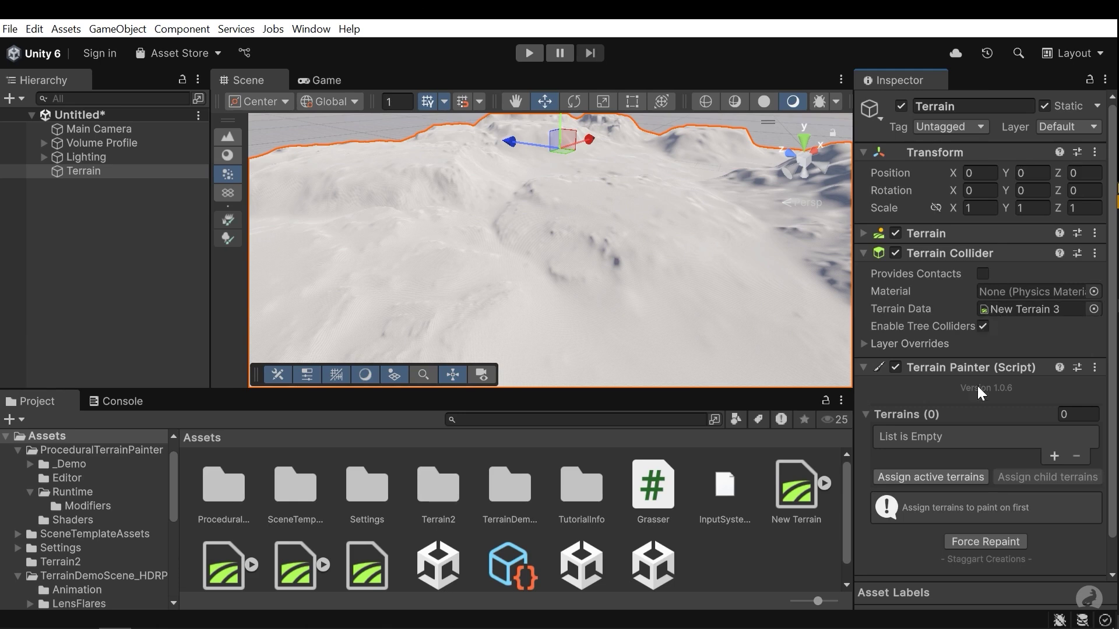
# Step: Add an entry to the Terrain Painter's terrains list and assign the scene's Terrain to it
pyautogui.scroll(-1, 985, 362)
pyautogui.moveTo(641, 280); pyautogui.dragTo(613, 268, button='right')
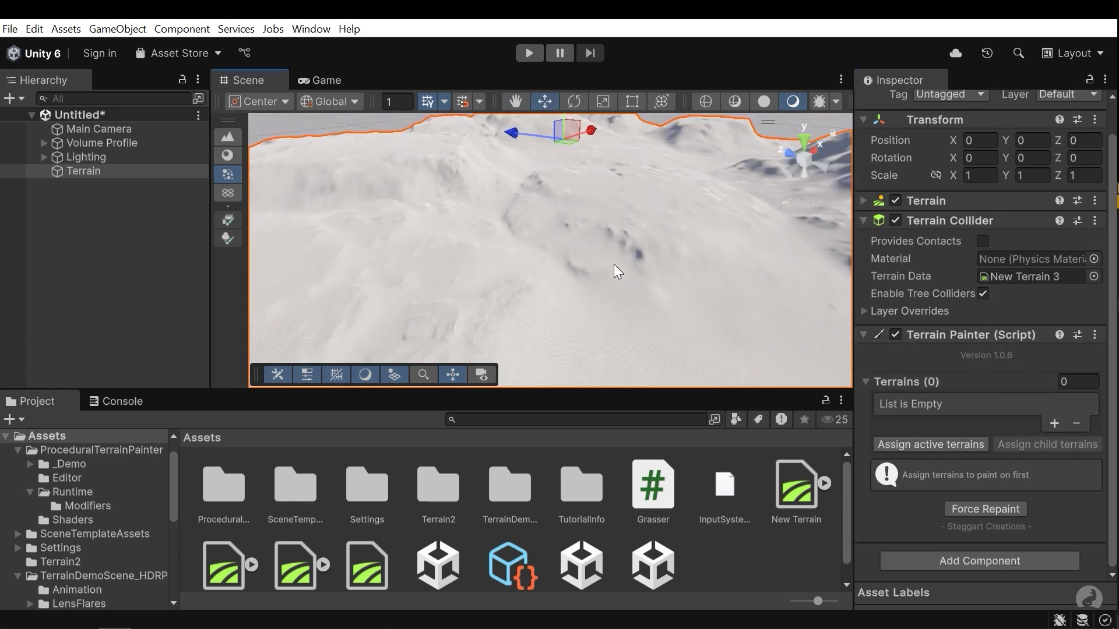
pyautogui.click(1054, 423)
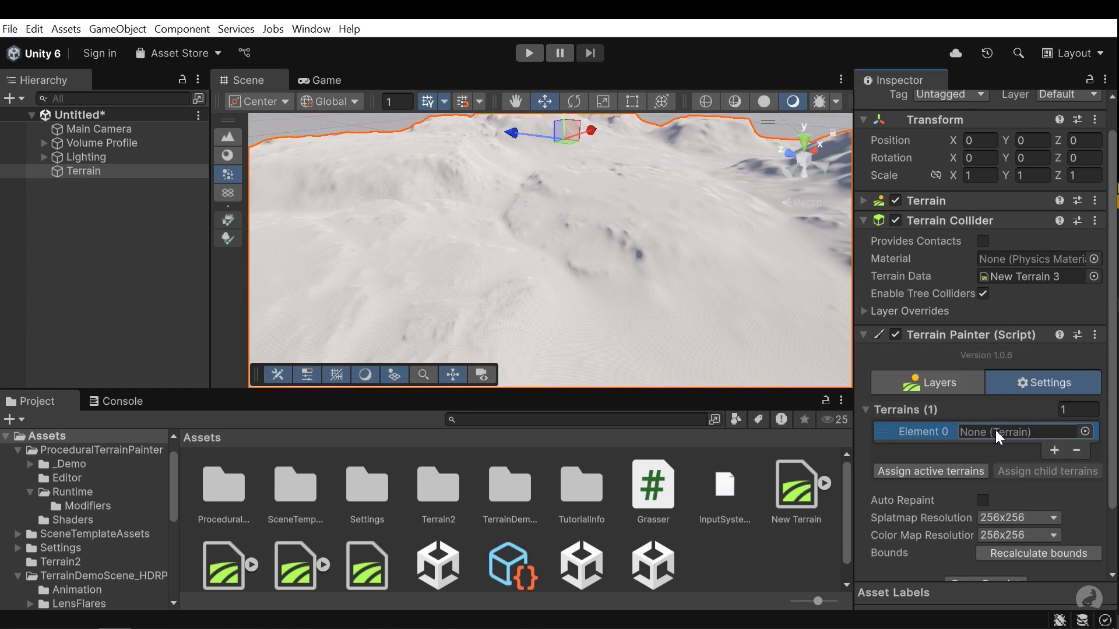
pyautogui.scroll(-2, 996, 430)
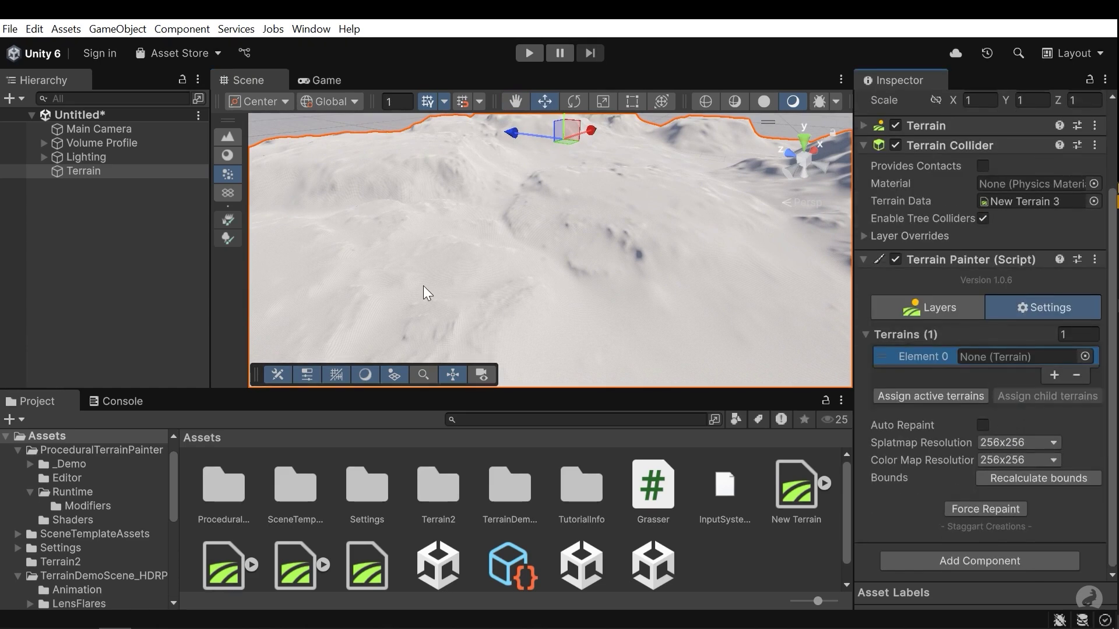
pyautogui.click(1085, 356)
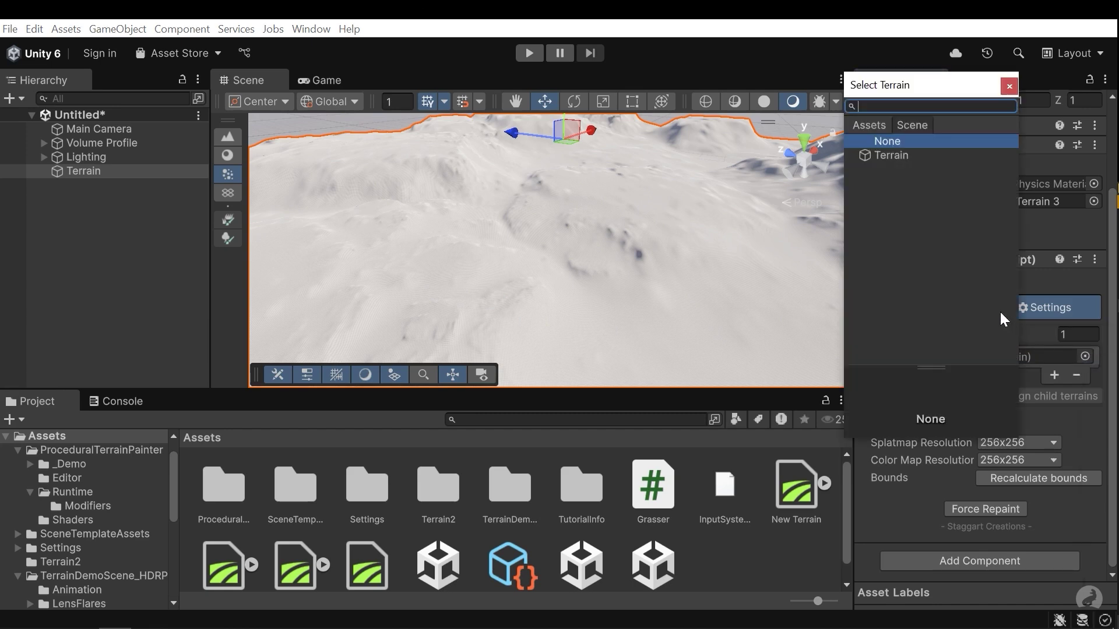
pyautogui.doubleClick(918, 156)
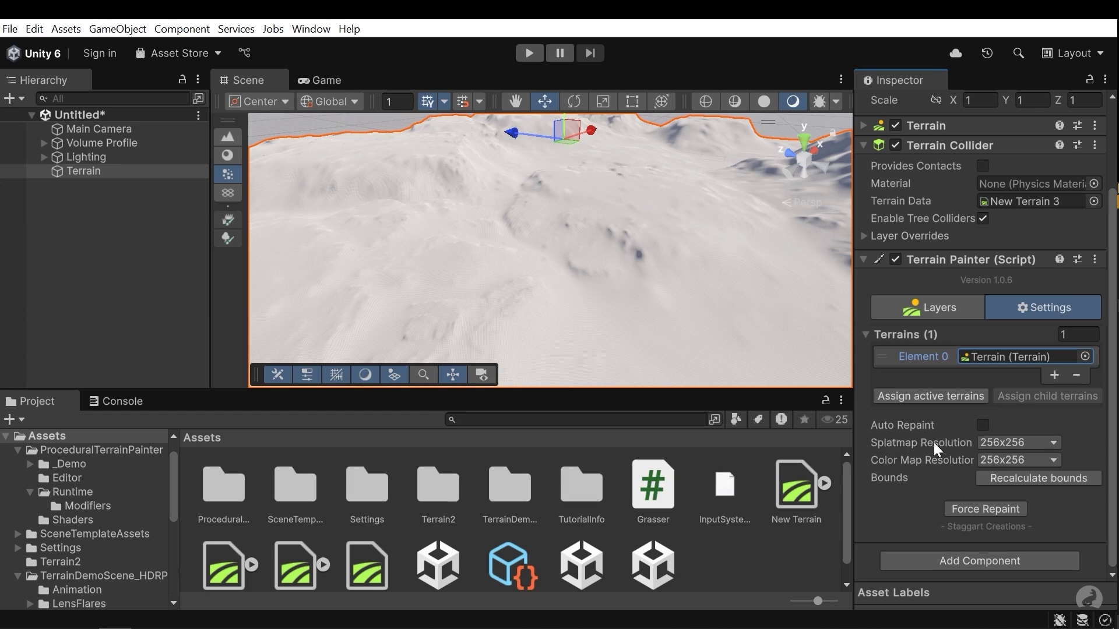
# Step: Set the Terrain Painter's splatmap and color map resolutions to 1024x1024
pyautogui.click(1012, 444)
pyautogui.click(1046, 534)
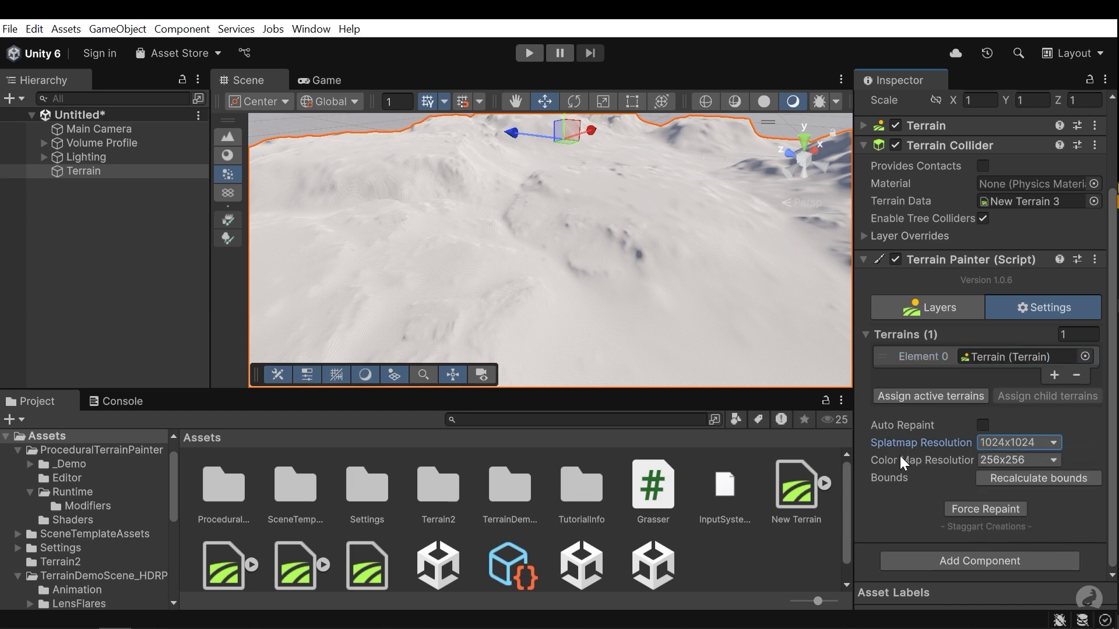
pyautogui.click(1019, 459)
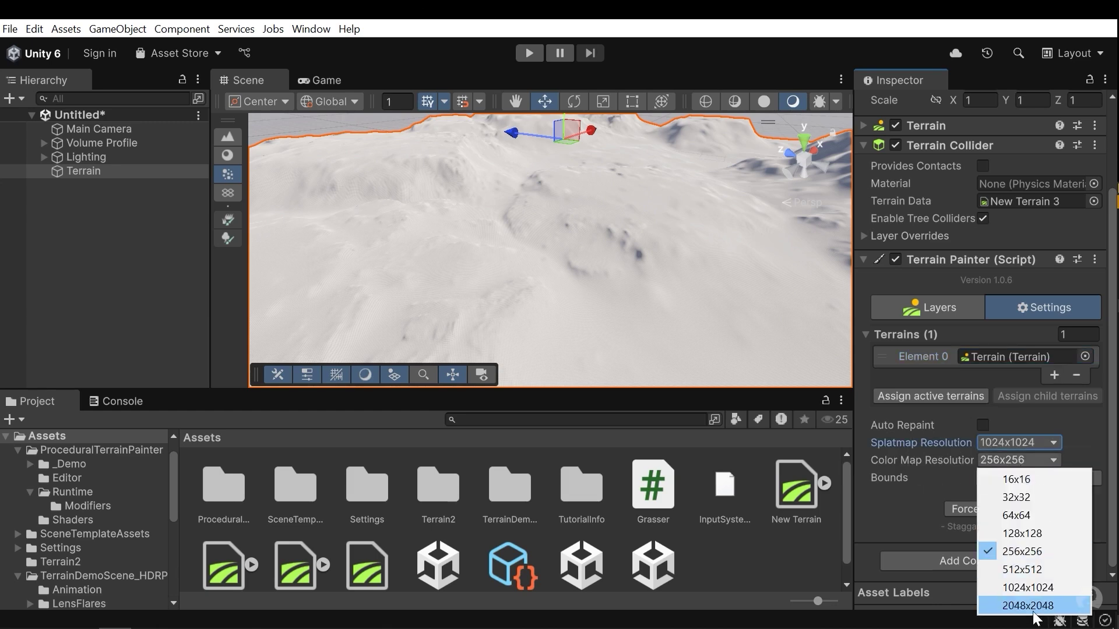
pyautogui.click(1024, 589)
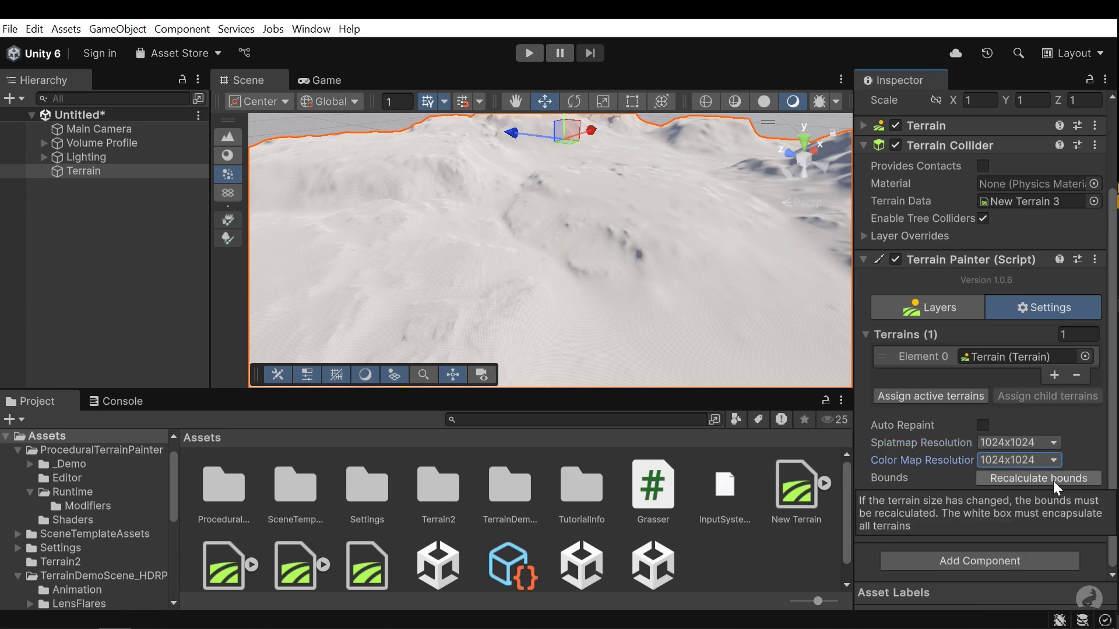
# Step: Show the Terrain Painter's layers and look through the textures offered for creating a new layer, without choosing one
pyautogui.click(947, 314)
pyautogui.scroll(-2, 1079, 384)
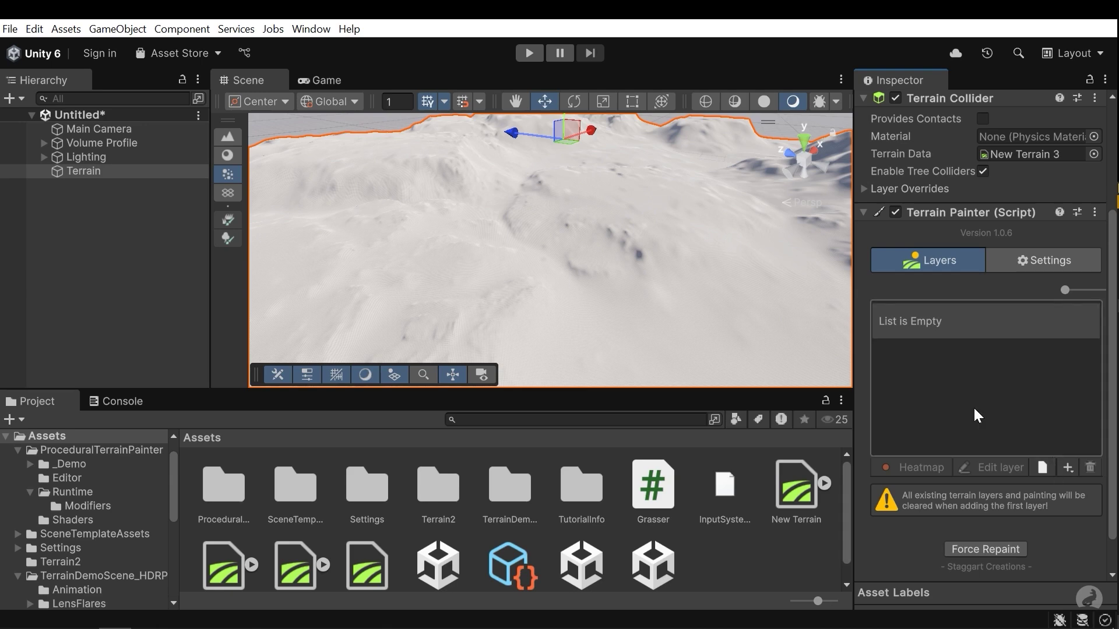
pyautogui.click(1043, 467)
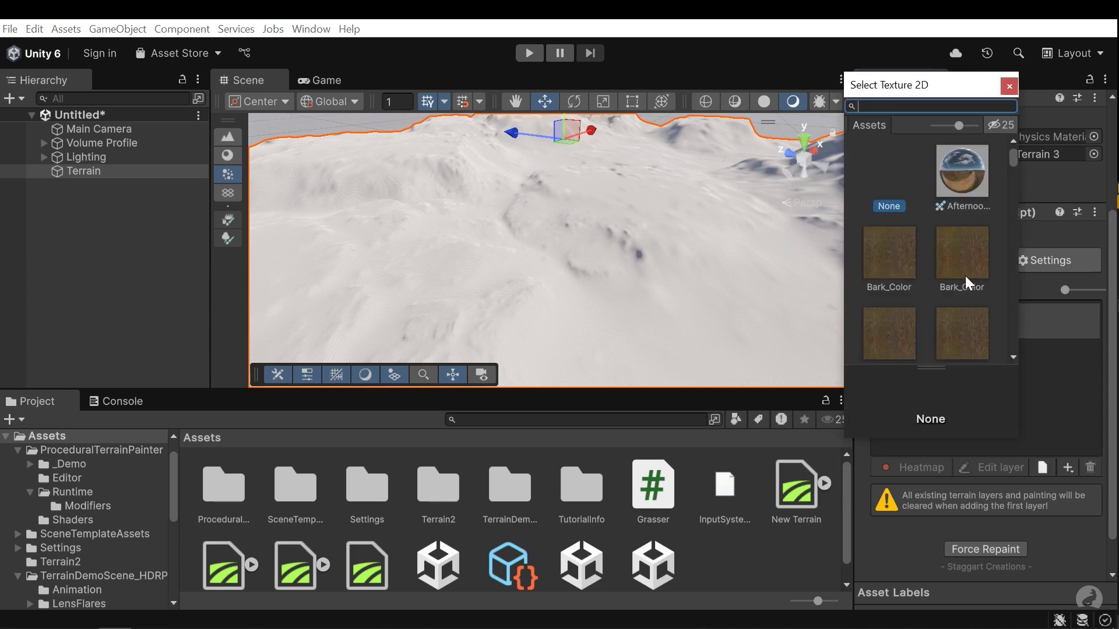
pyautogui.click(1009, 87)
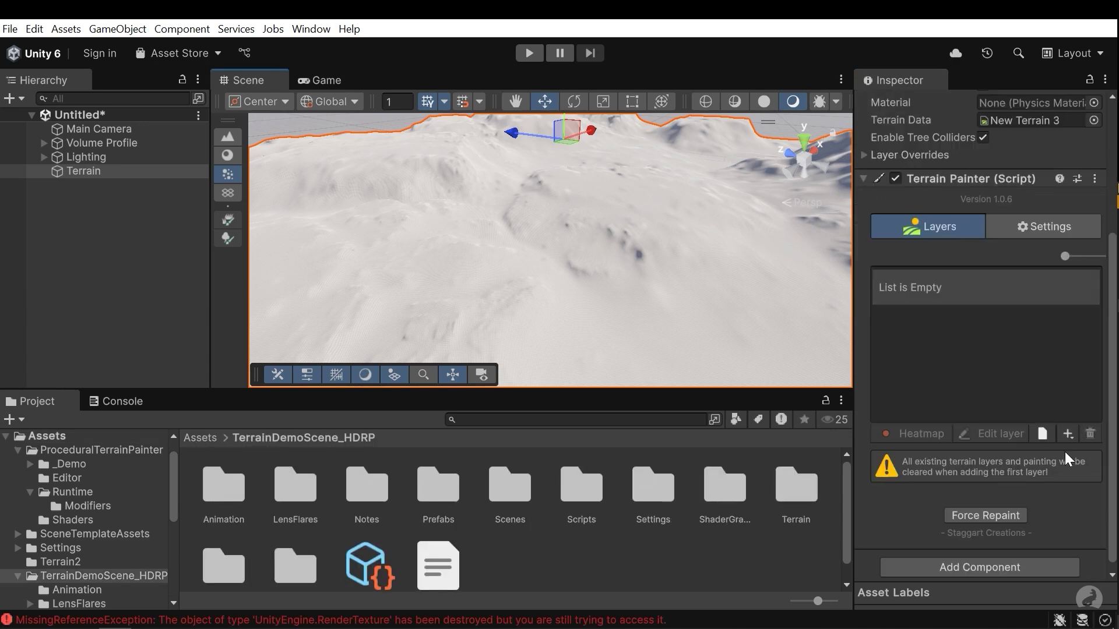
# Step: Add the existing Grass_B terrain layer to the Terrain Painter as the base layer
pyautogui.click(1065, 437)
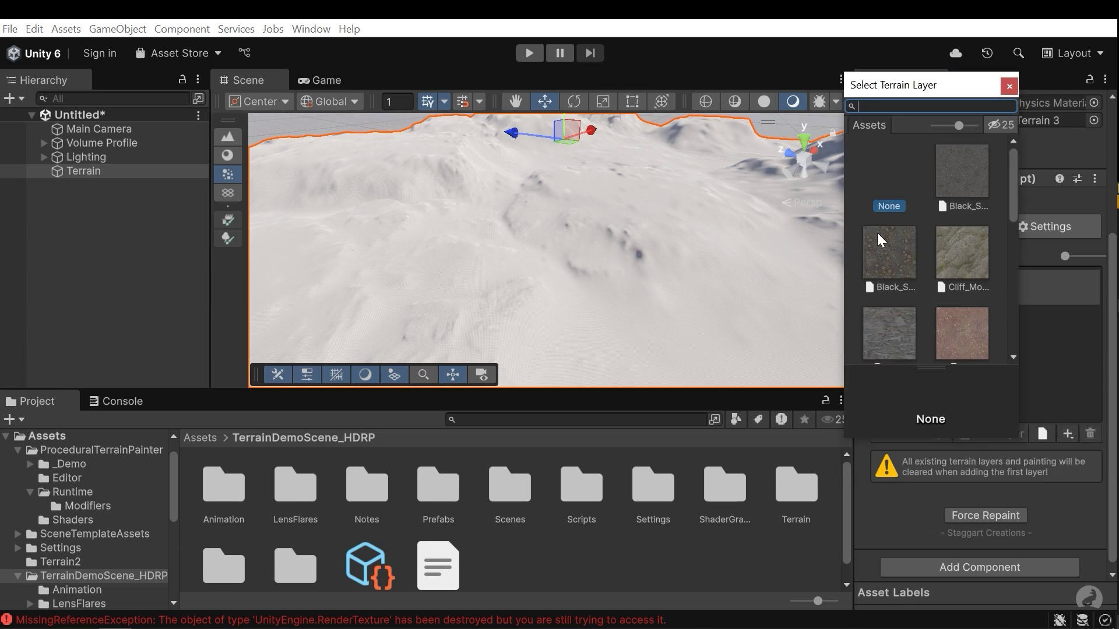
pyautogui.scroll(-7, 927, 268)
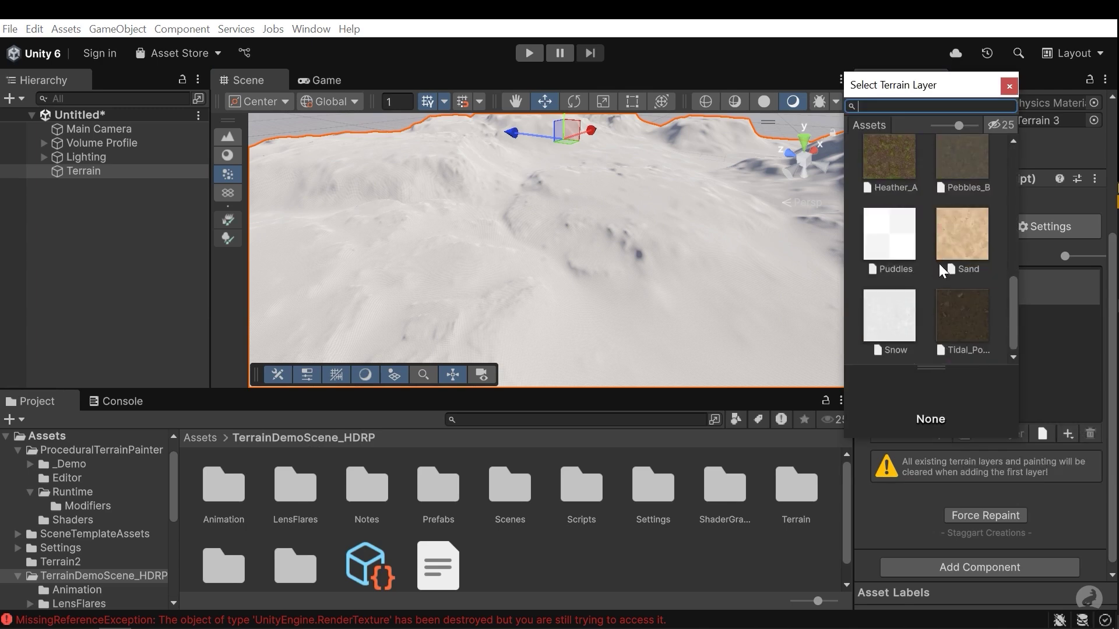
pyautogui.scroll(7, 939, 262)
pyautogui.moveTo(557, 320); pyautogui.dragTo(614, 330, button='right')
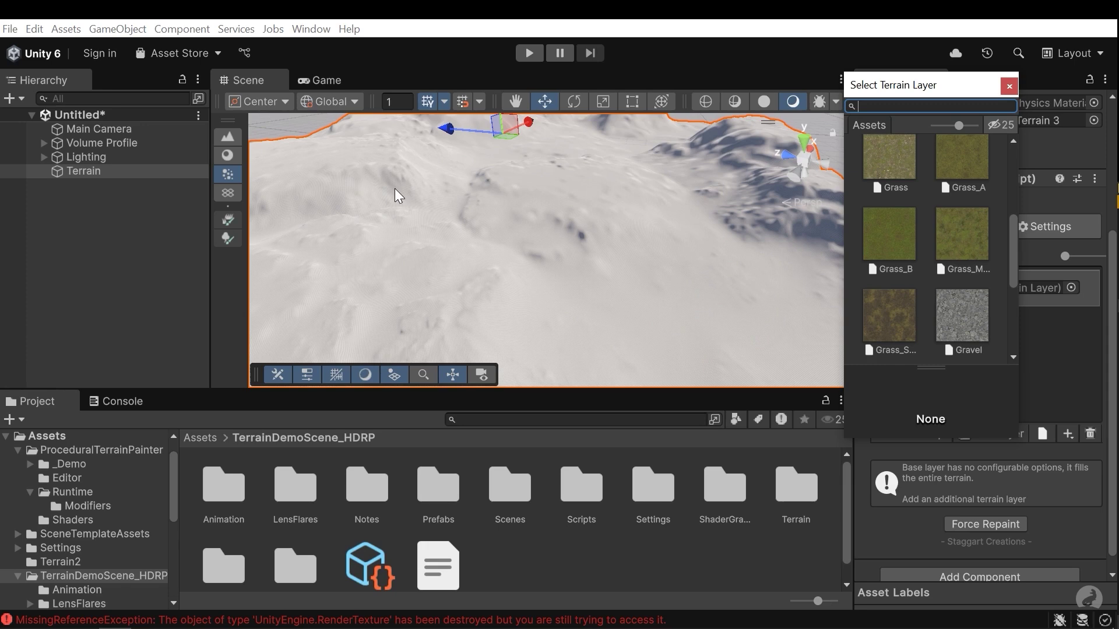
pyautogui.scroll(3, 978, 282)
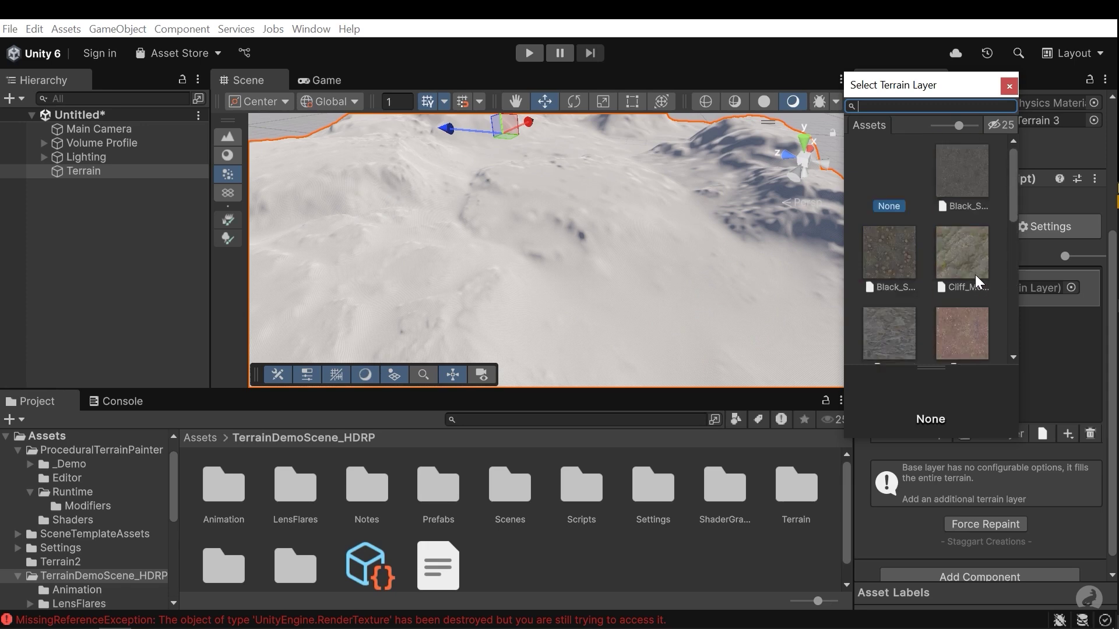
pyautogui.scroll(-1, 980, 260)
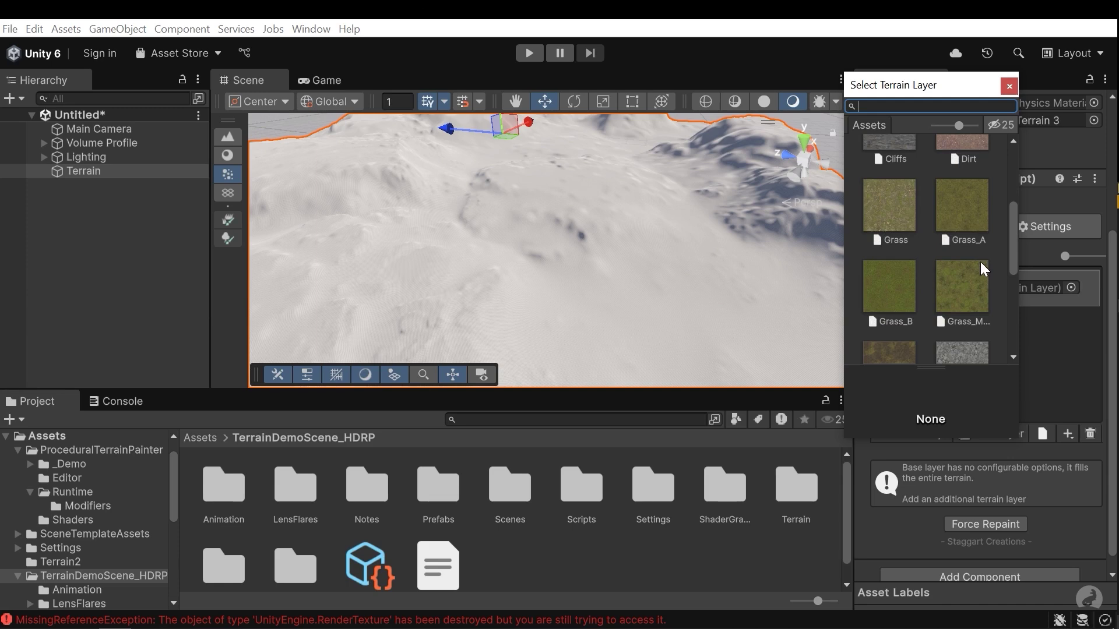
pyautogui.scroll(-2, 980, 261)
pyautogui.scroll(2, 978, 250)
pyautogui.scroll(-4, 975, 249)
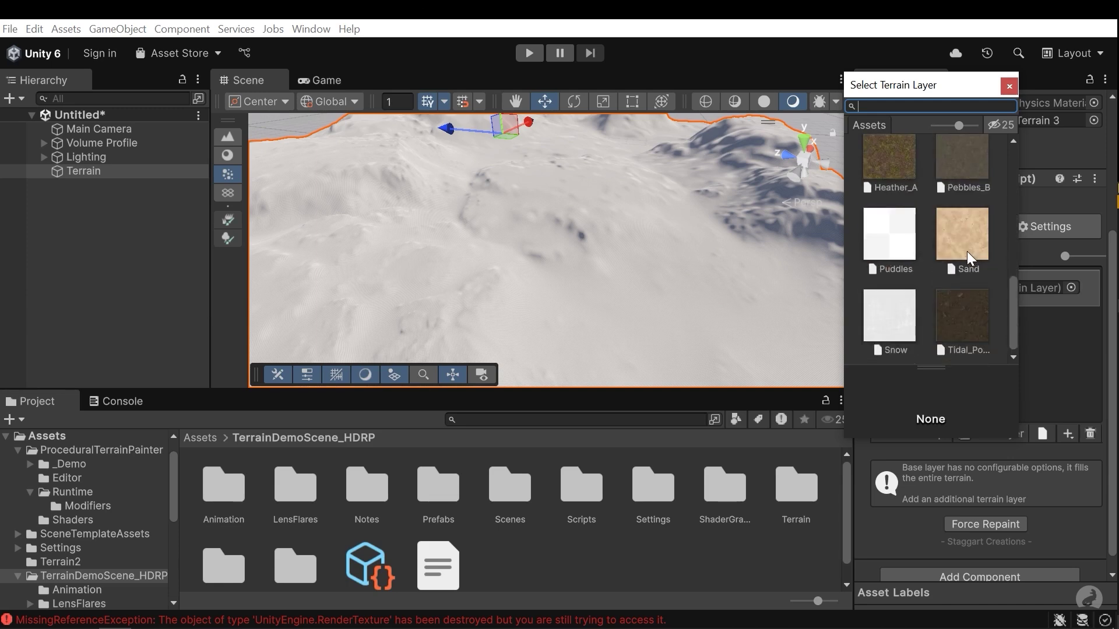
pyautogui.scroll(5, 961, 254)
pyautogui.scroll(-1, 934, 264)
pyautogui.doubleClick(901, 250)
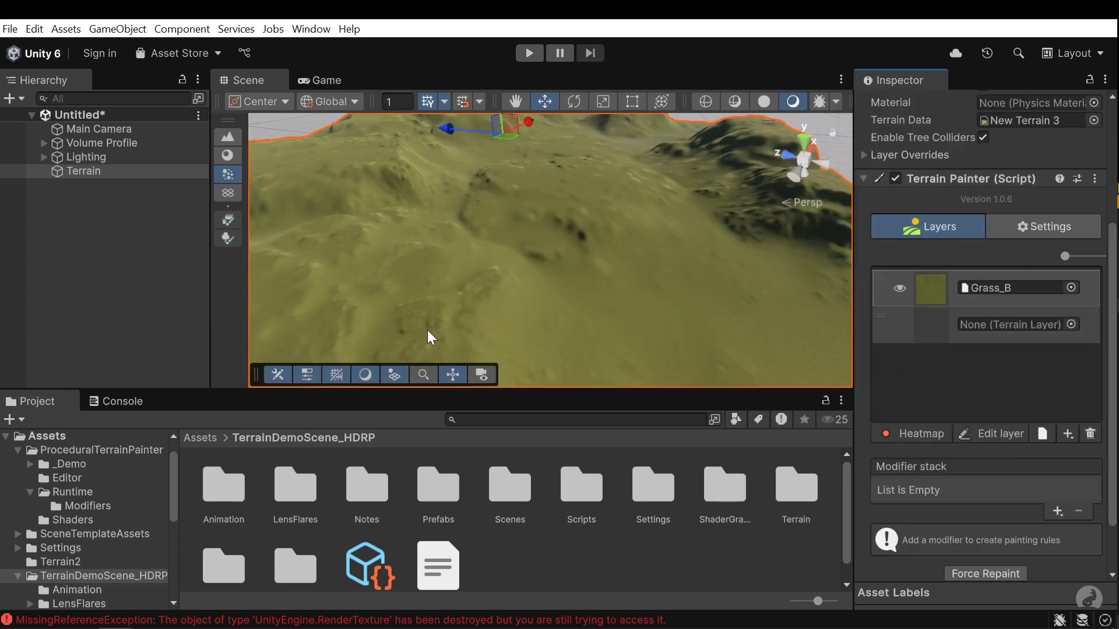
# Step: Inspect the grass-covered terrain and locate the Grass_B layer asset in the project files
pyautogui.moveTo(617, 256)
pyautogui.keyDown('alt'); pyautogui.mouseDown()
pyautogui.moveTo(561, 250)
pyautogui.moveTo(600, 254)
pyautogui.mouseUp(); pyautogui.keyUp('alt')
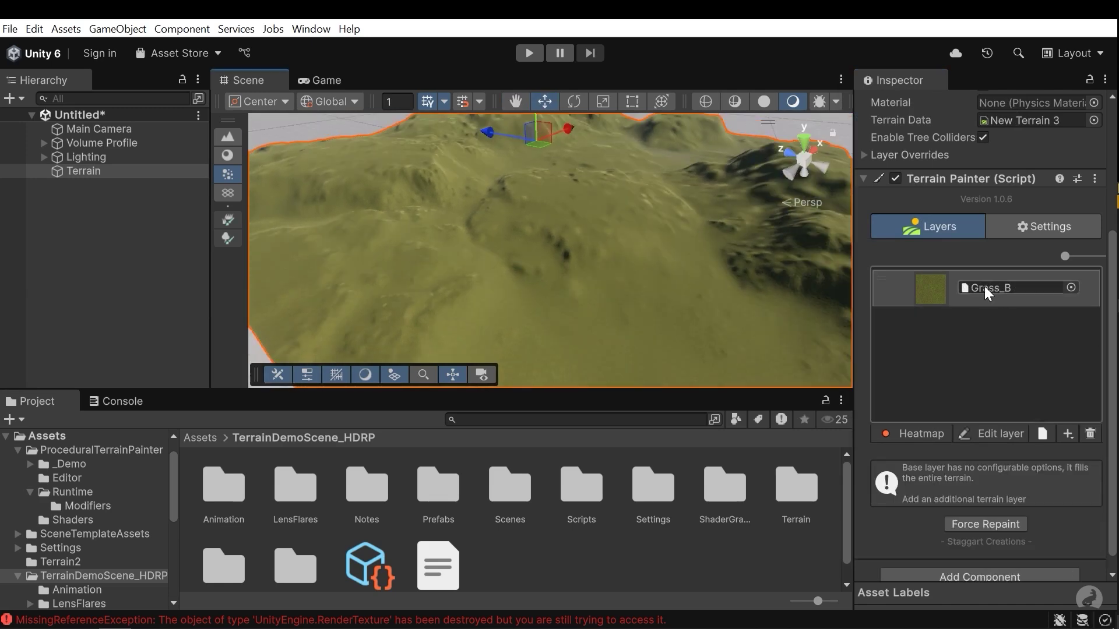
pyautogui.click(991, 289)
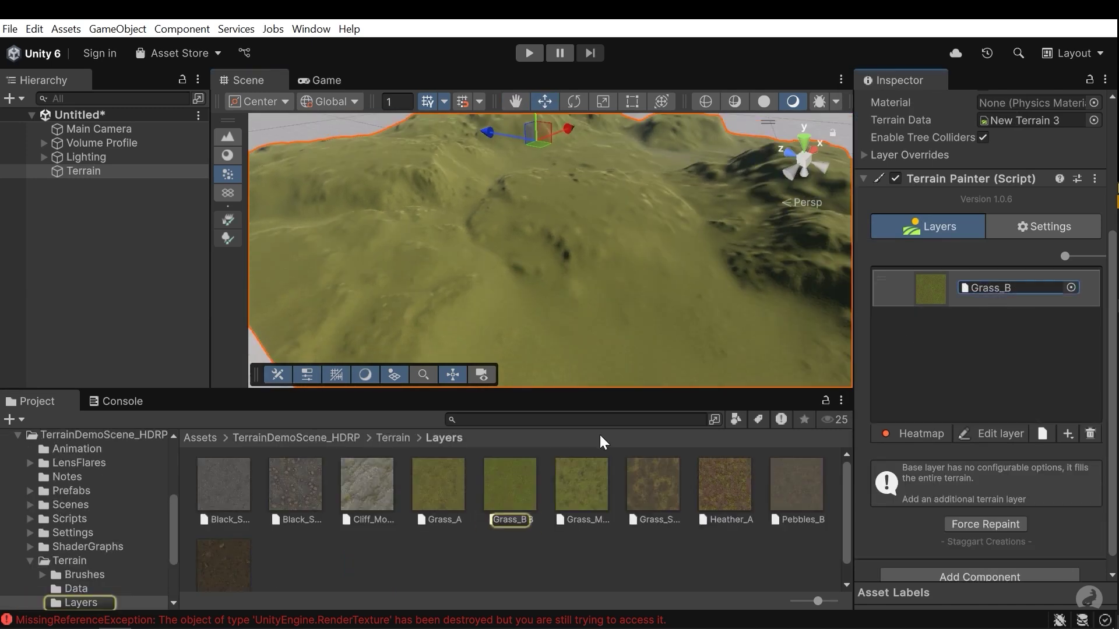
# Step: Examine the Grass_B terrain layer asset's texture maps, material values and tiling settings
pyautogui.click(514, 488)
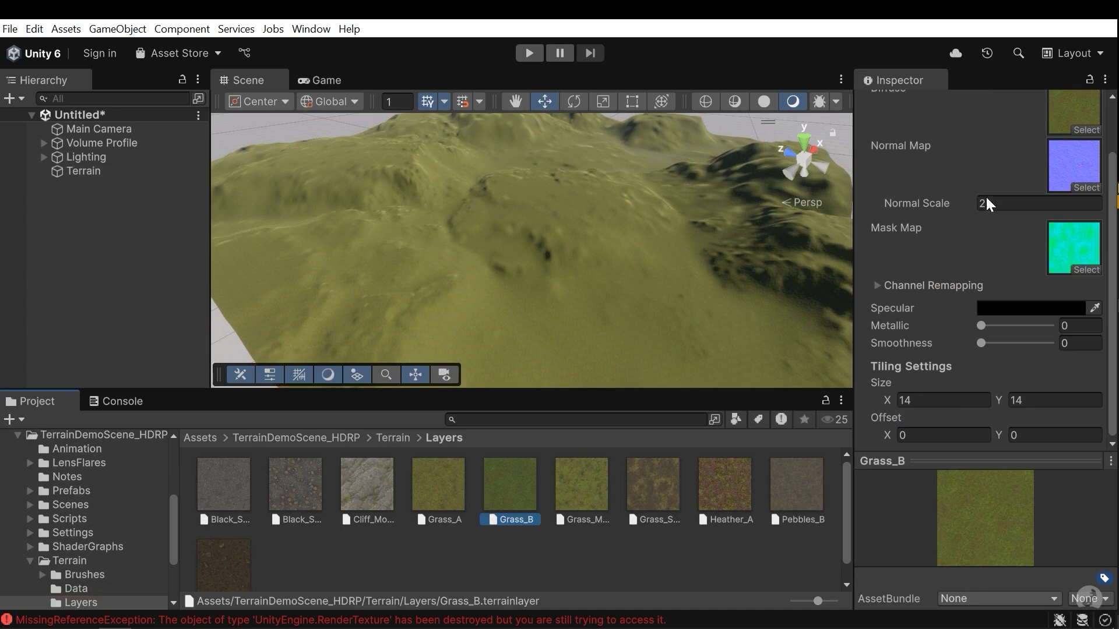
pyautogui.scroll(2, 988, 200)
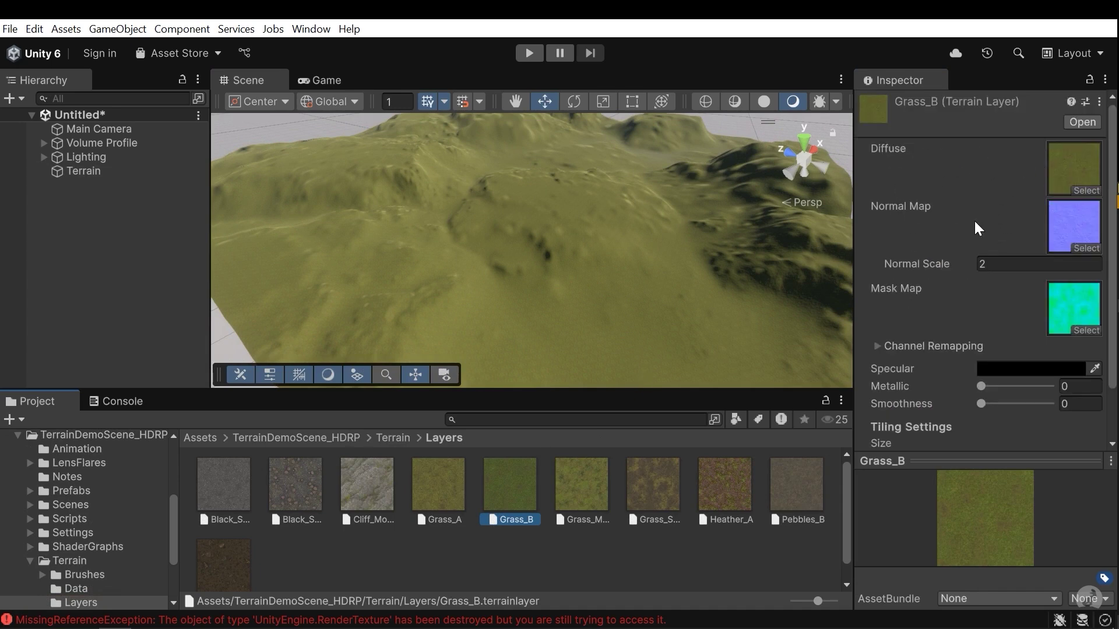
pyautogui.scroll(-2, 992, 266)
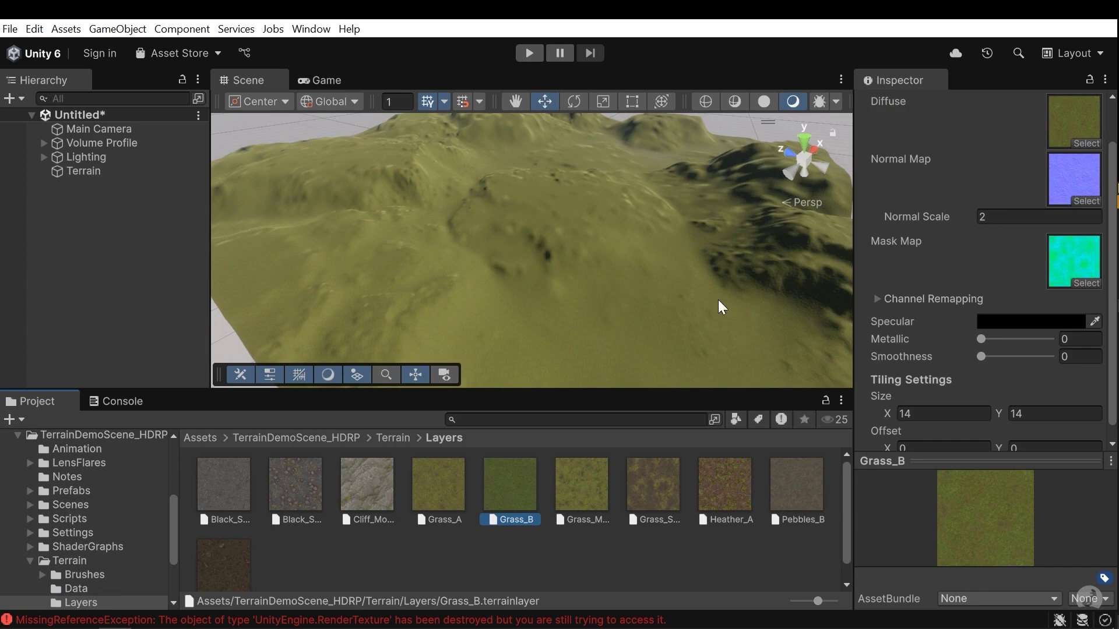
# Step: Reselect the terrain and add the existing Cliffs terrain layer to the Terrain Painter above Grass_B
pyautogui.click(645, 279)
pyautogui.scroll(-2, 1035, 408)
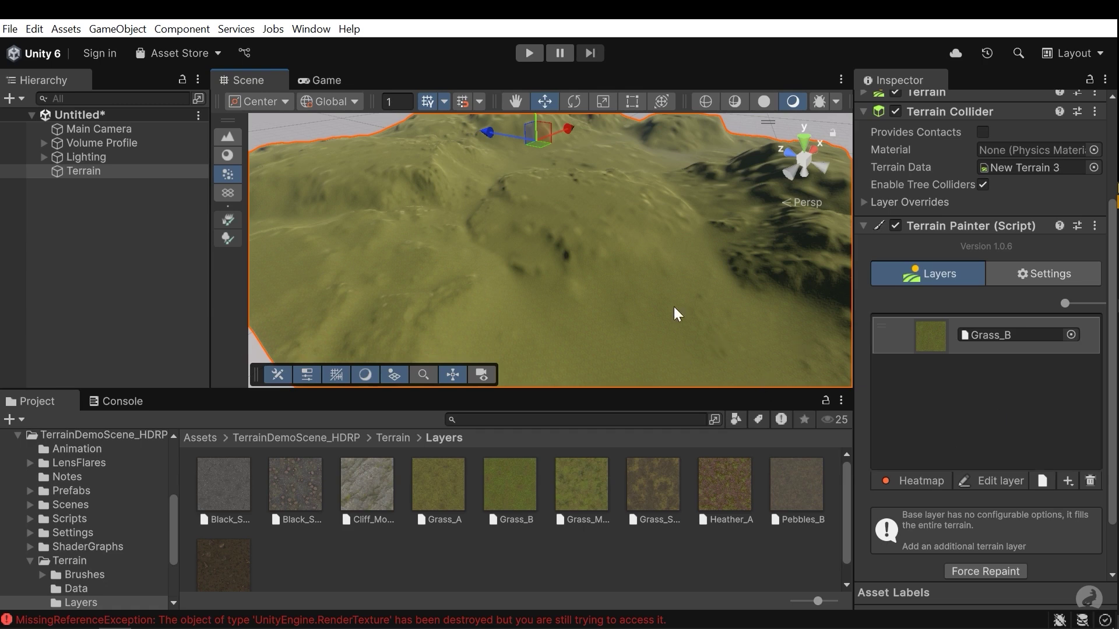
pyautogui.moveTo(618, 299); pyautogui.dragTo(583, 284, button='right')
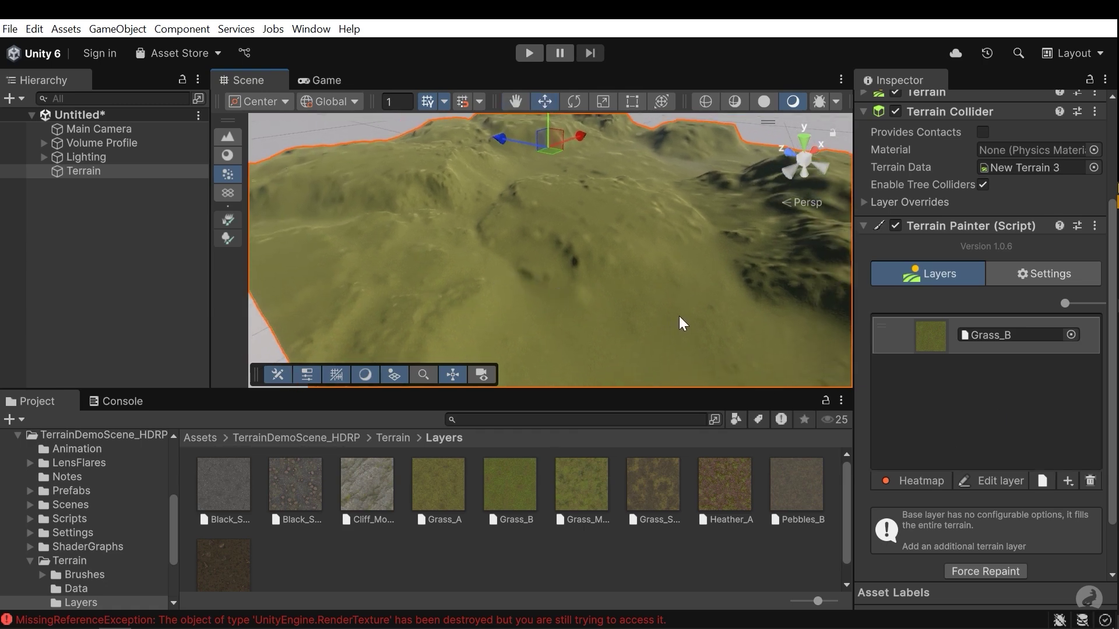
pyautogui.moveTo(679, 317); pyautogui.dragTo(648, 312, button='right')
pyautogui.moveTo(485, 224); pyautogui.dragTo(465, 213, button='right')
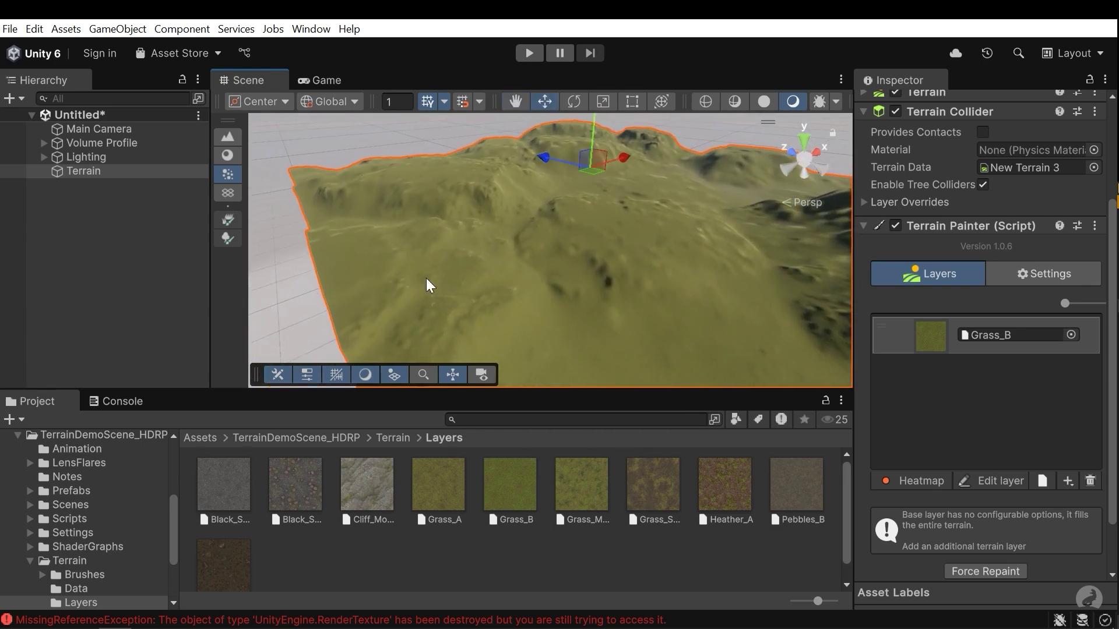
pyautogui.scroll(-2, 1049, 402)
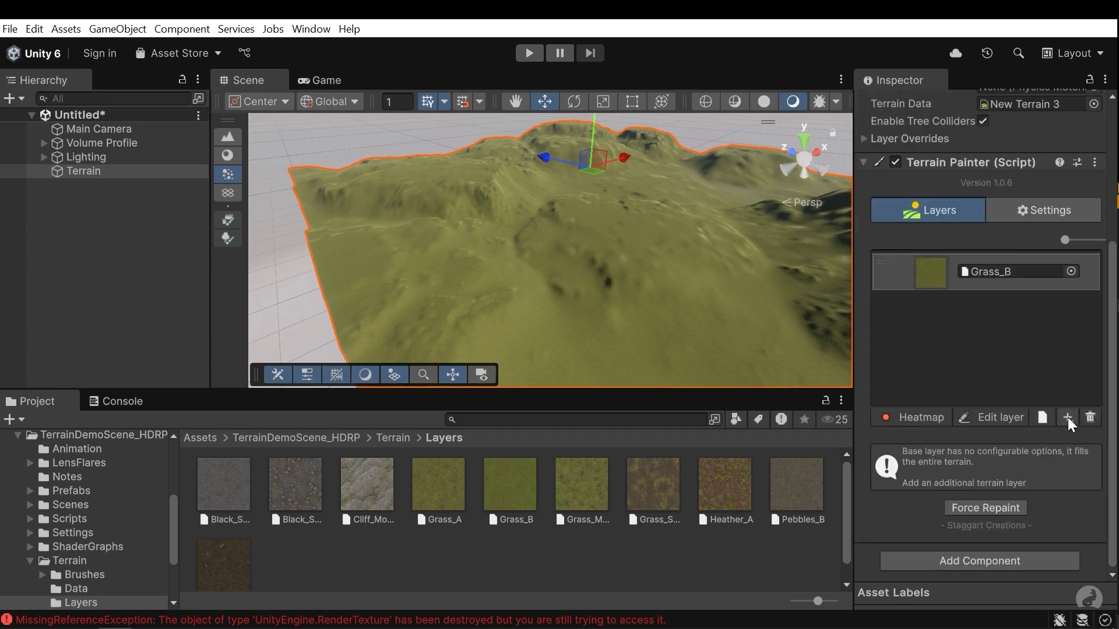
pyautogui.click(1068, 417)
pyautogui.scroll(-2, 984, 230)
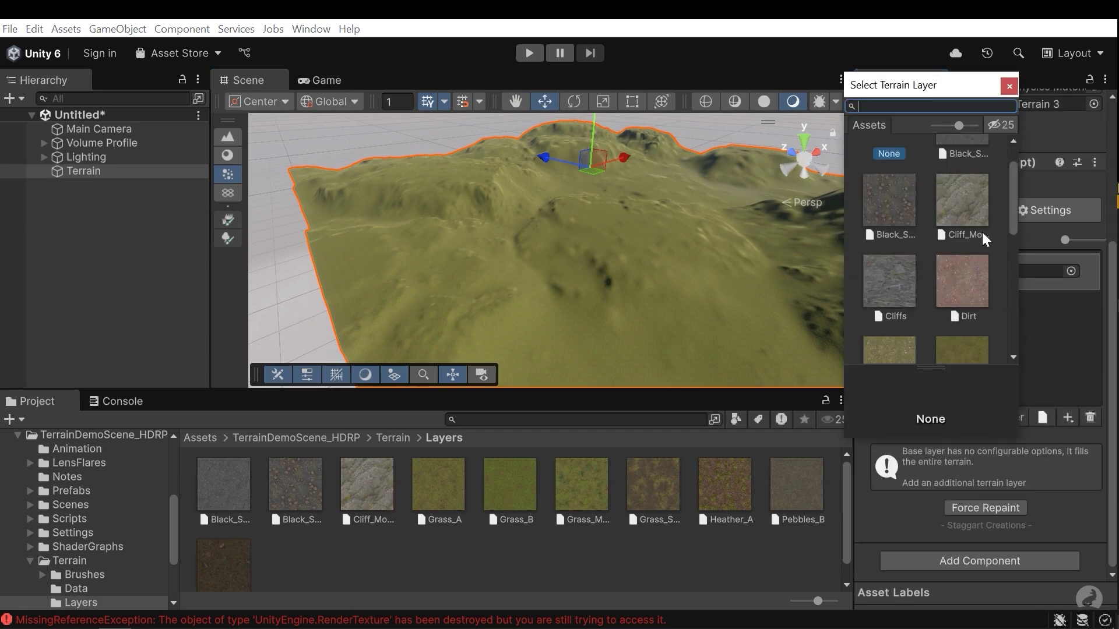
pyautogui.scroll(-2, 981, 232)
pyautogui.scroll(1, 972, 251)
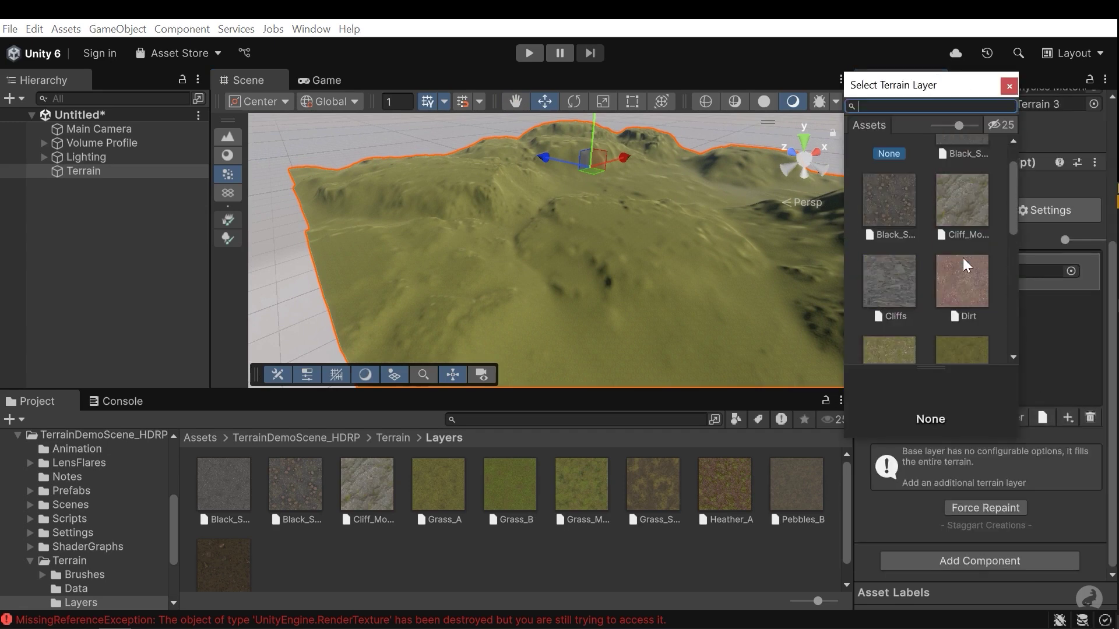
pyautogui.doubleClick(892, 282)
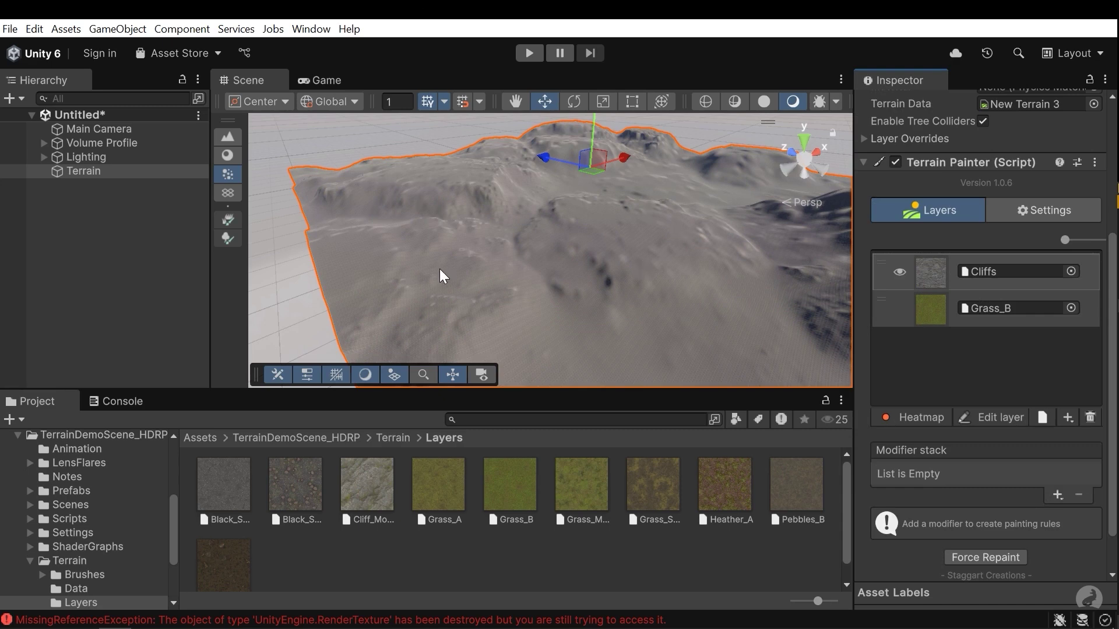
# Step: Add a Height modifier to the Cliffs layer and set its Min to 47.4
pyautogui.scroll(-2, 1054, 425)
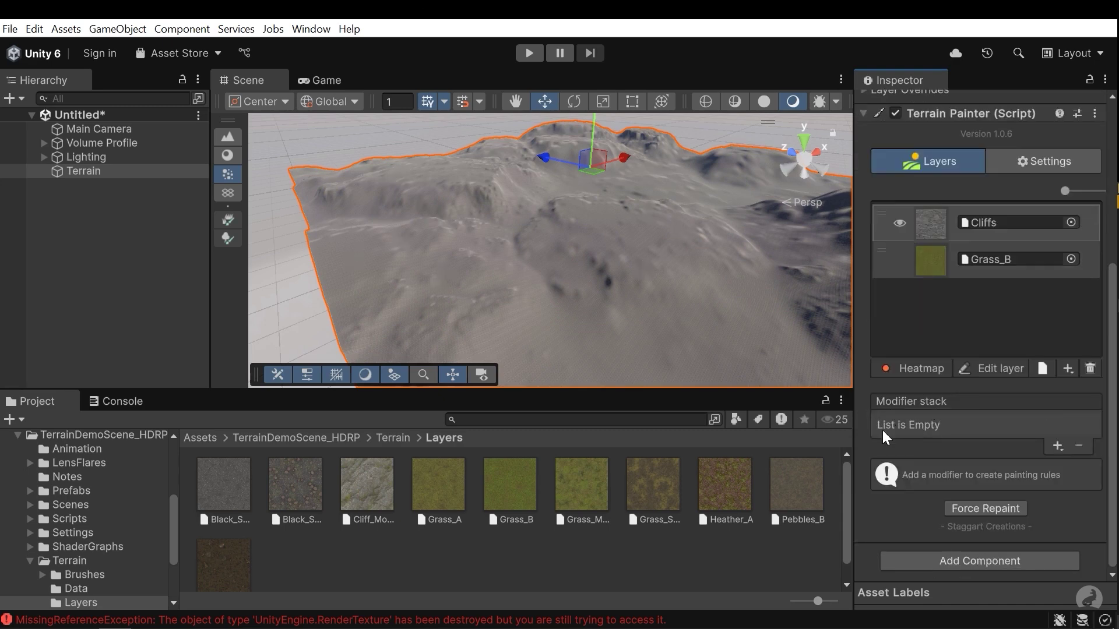
pyautogui.click(1057, 446)
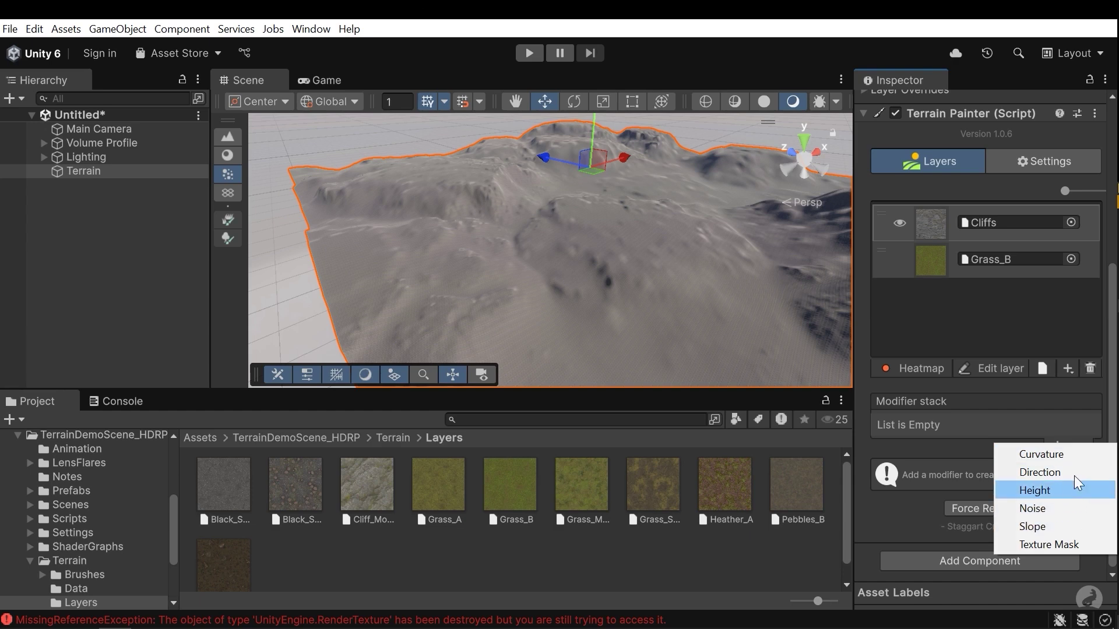
pyautogui.click(1057, 494)
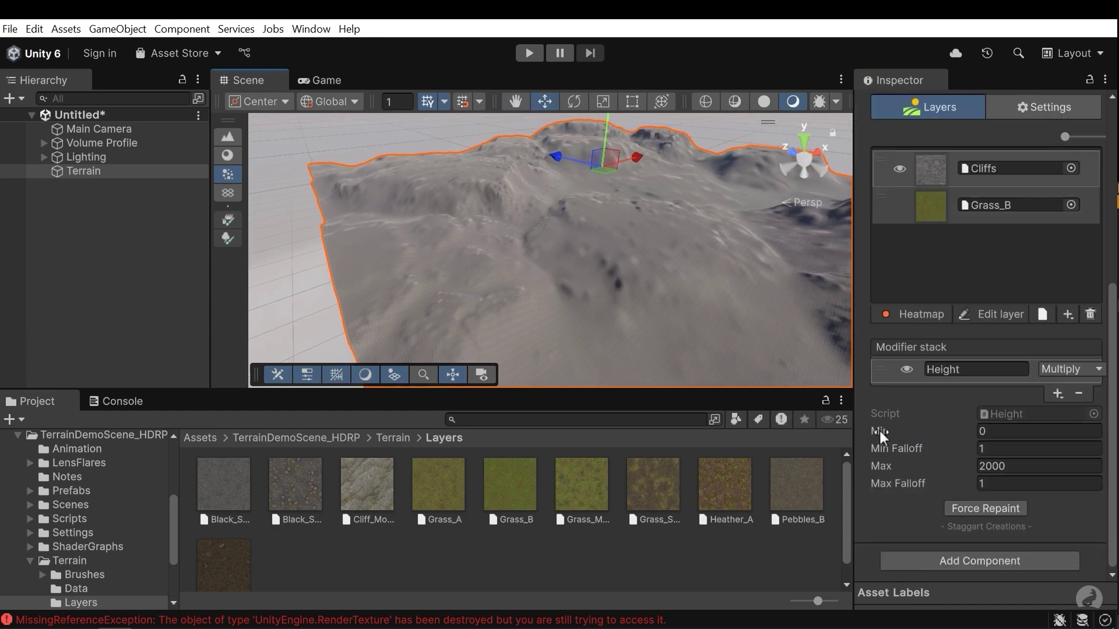
pyautogui.moveTo(882, 429); pyautogui.dragTo(1090, 397)
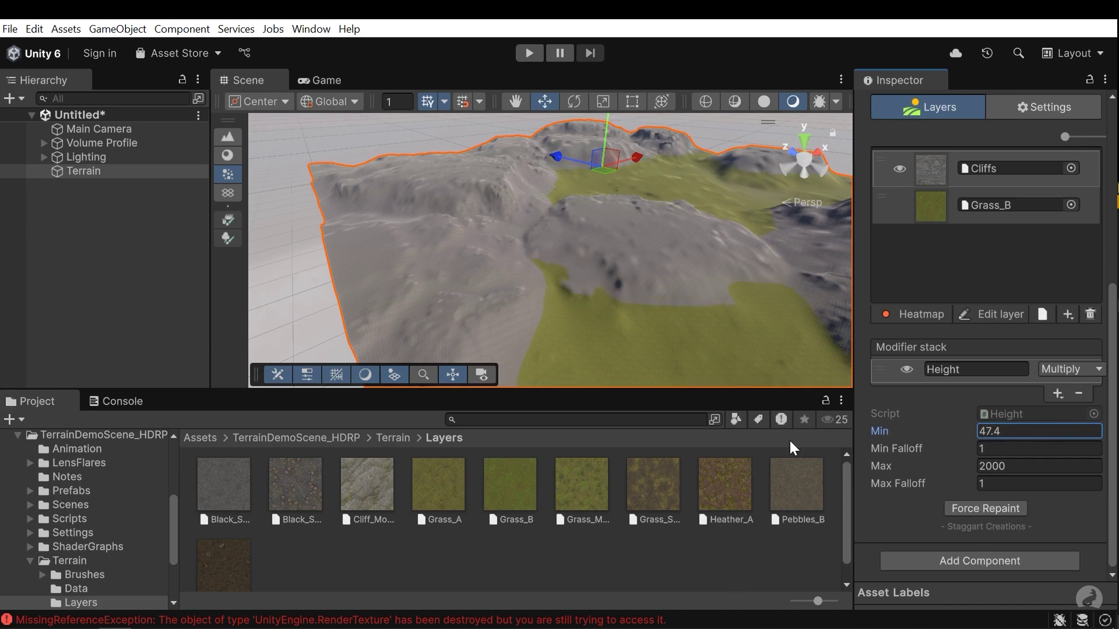
# Step: Soften the Cliffs-to-grass transition by setting the Height modifier's Max Falloff to 57.03 and Min Falloff to about 11.9
pyautogui.press('w')
pyautogui.moveTo(687, 320); pyautogui.dragTo(693, 358, button='right')
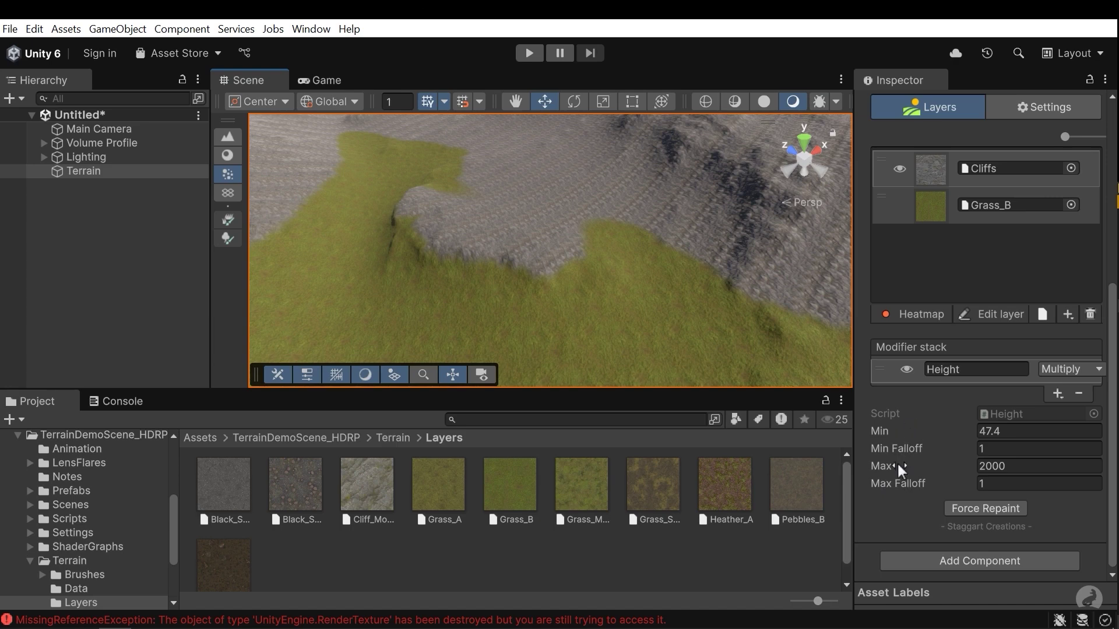
pyautogui.moveTo(936, 485); pyautogui.dragTo(1044, 470)
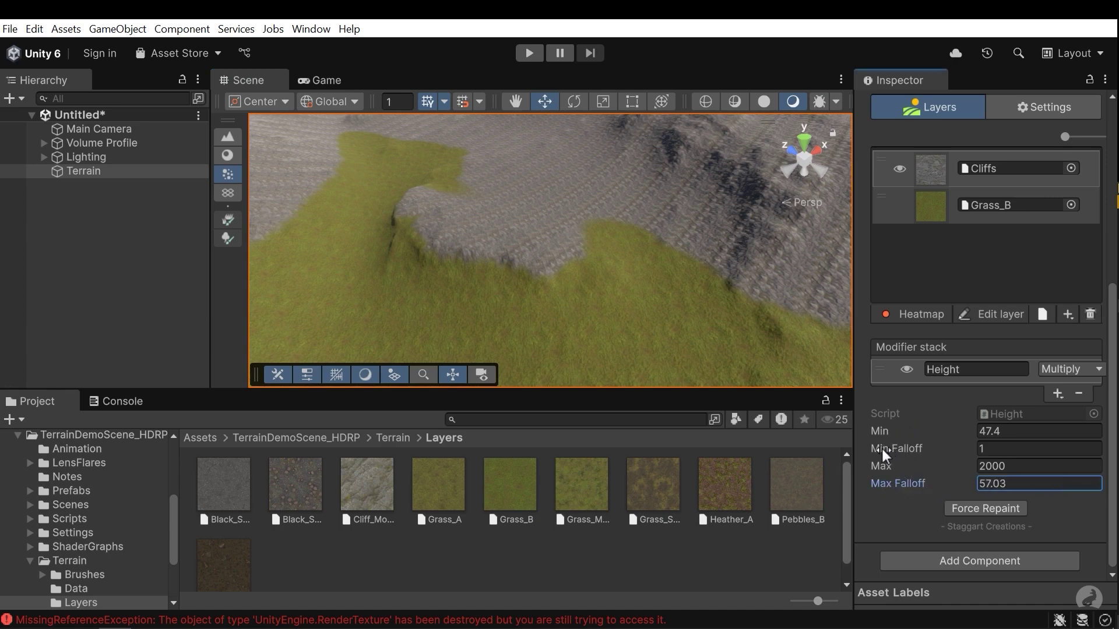
pyautogui.moveTo(883, 450); pyautogui.dragTo(935, 458)
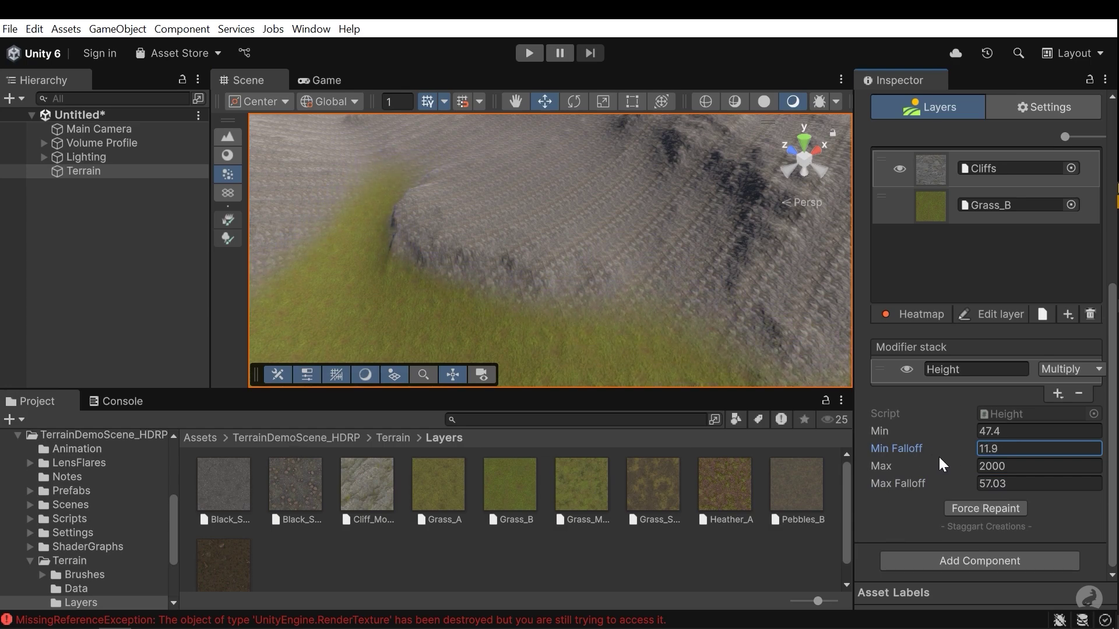
pyautogui.moveTo(939, 457); pyautogui.dragTo(948, 452)
# Step: Add the existing Cliff_Mossy_E terrain layer to the Terrain Painter above Cliffs
pyautogui.scroll(-5, 582, 273)
pyautogui.keyDown('alt'); pyautogui.moveTo(565, 277); pyautogui.dragTo(539, 272); pyautogui.keyUp('alt')
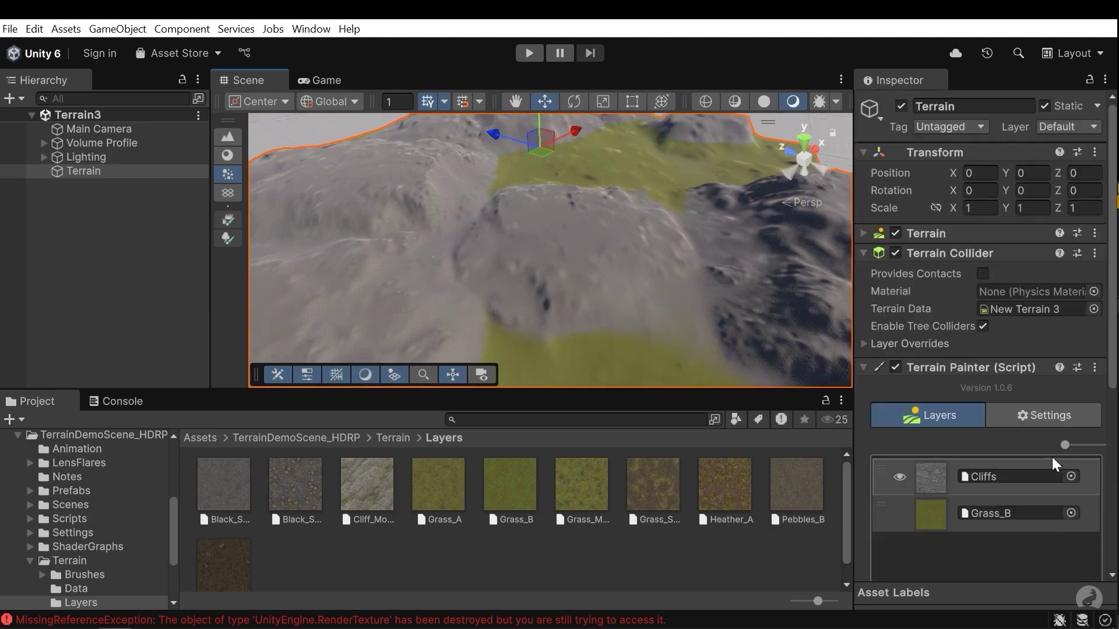
pyautogui.scroll(-5, 1052, 461)
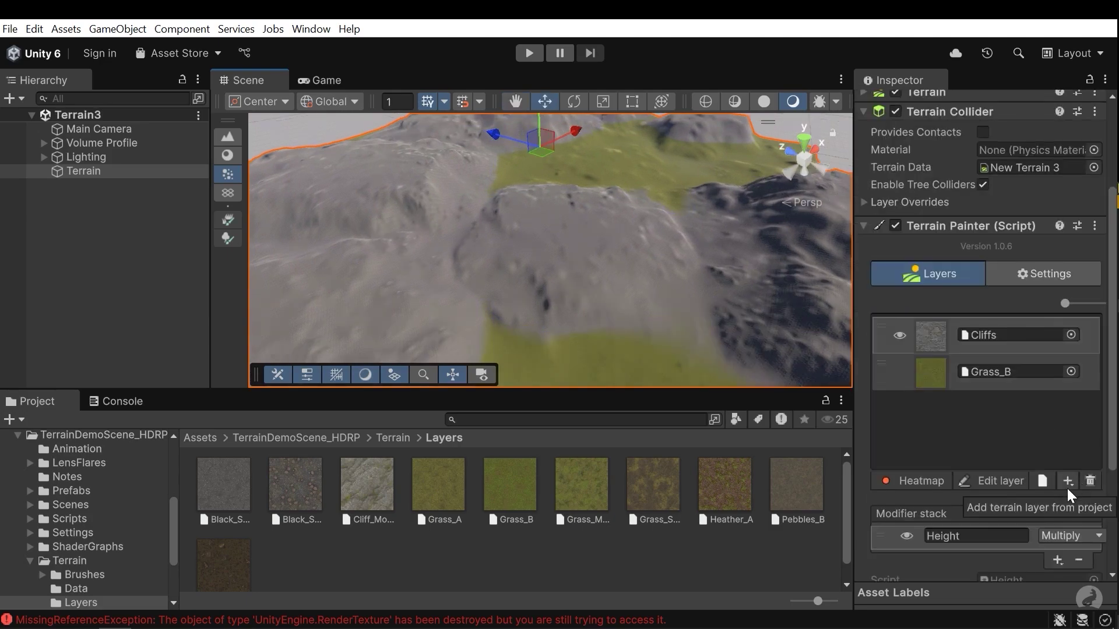
pyautogui.moveTo(545, 243); pyautogui.dragTo(512, 242, button='right')
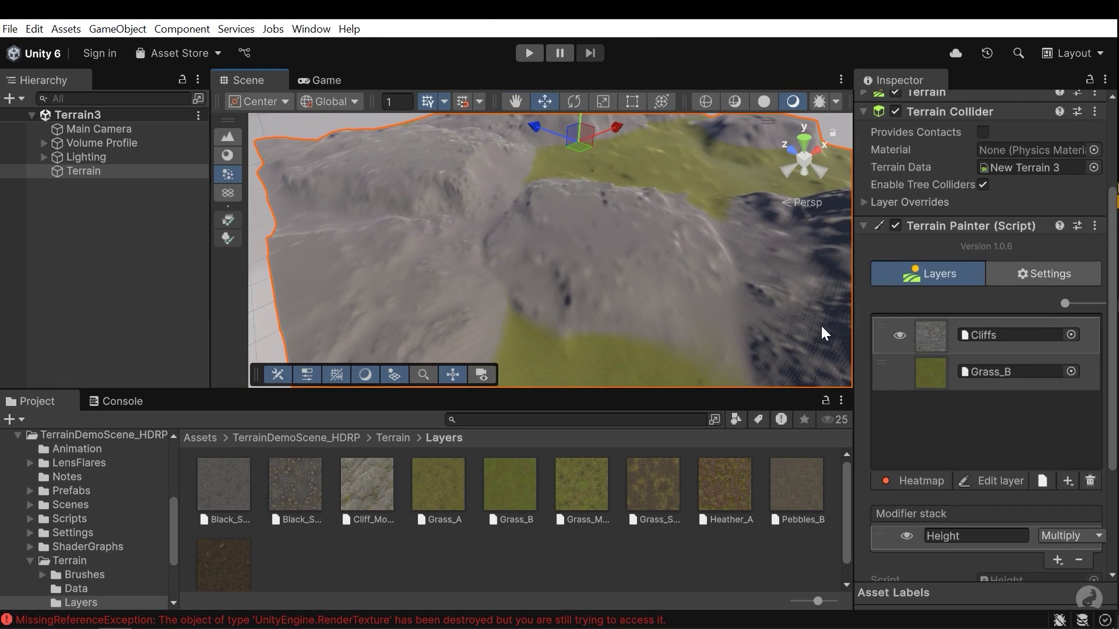
pyautogui.click(1069, 481)
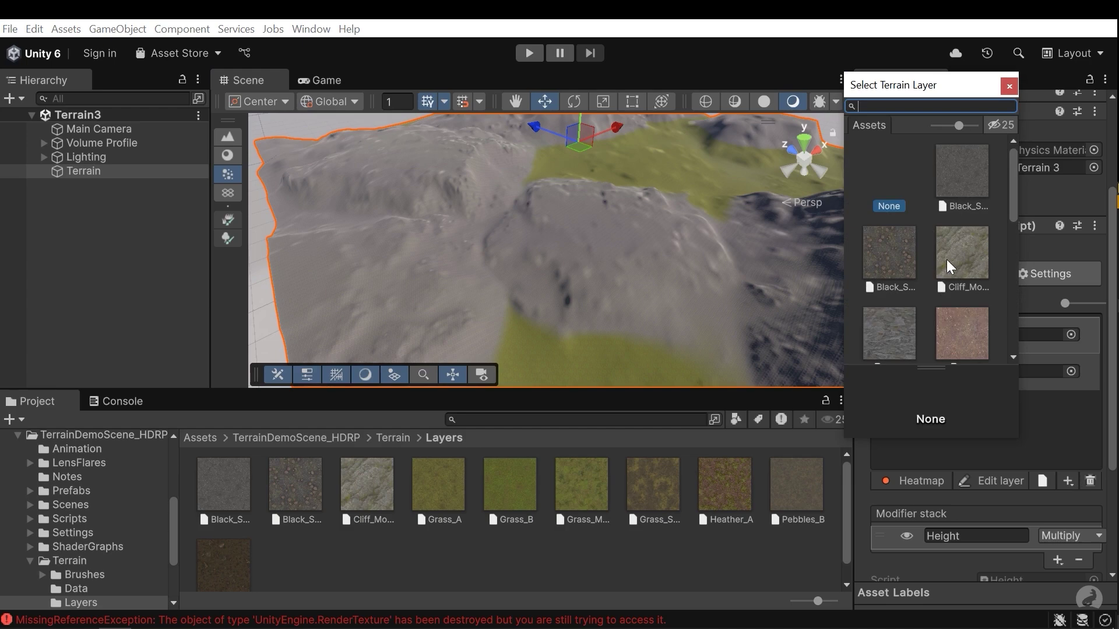
pyautogui.doubleClick(970, 249)
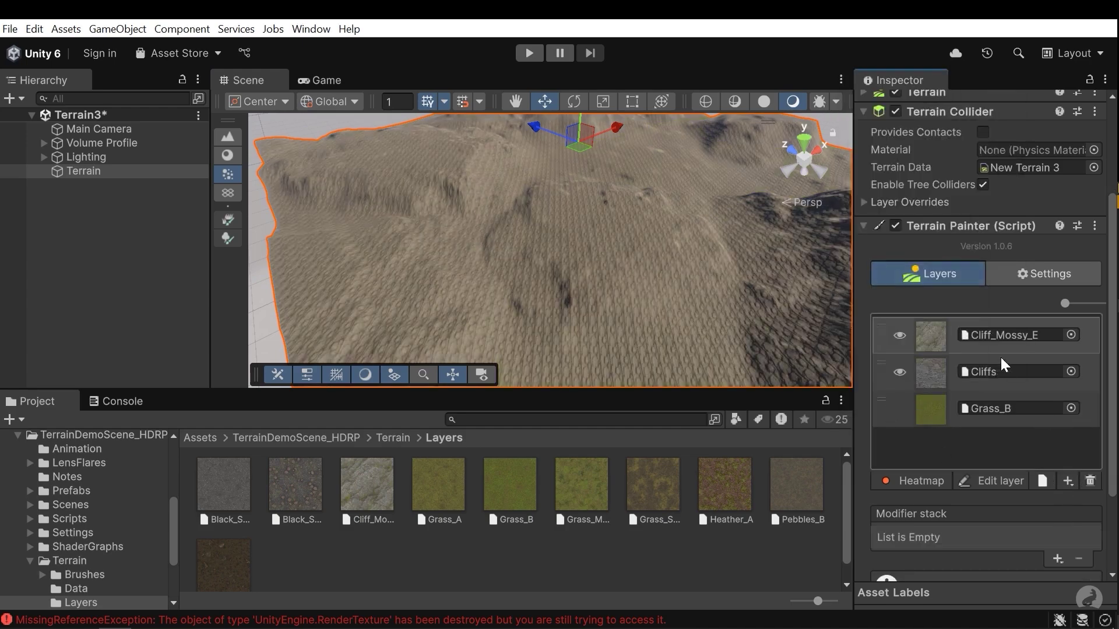
# Step: Add a Slope modifier to the Cliff_Mossy_E layer and raise its minimum slope to about 9.333, keeping the rock on steep faces
pyautogui.scroll(-3, 958, 408)
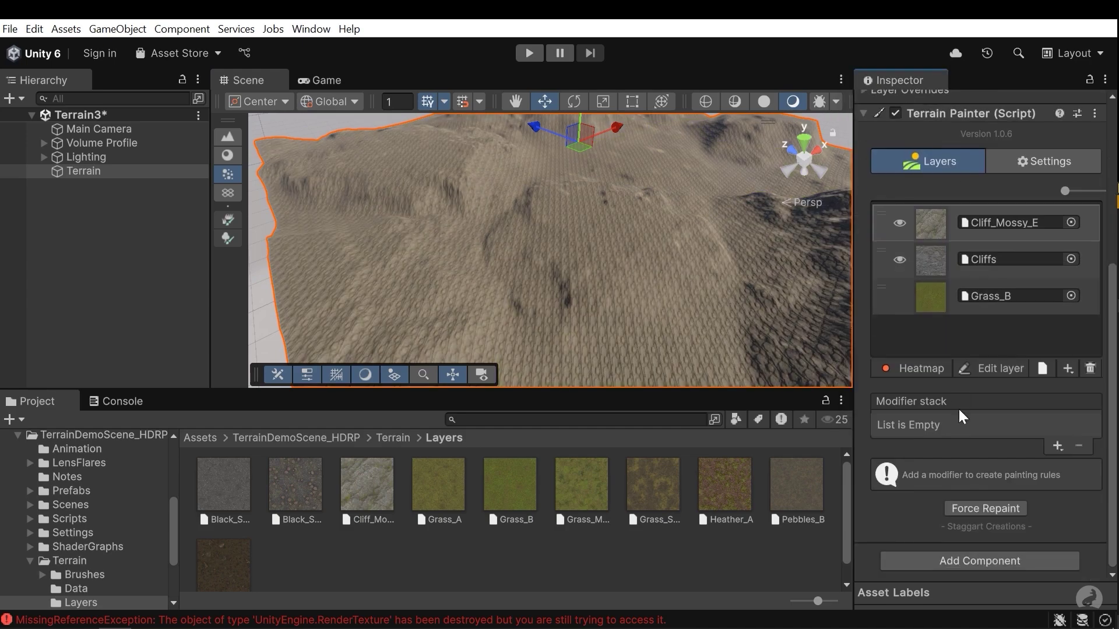
pyautogui.click(1058, 446)
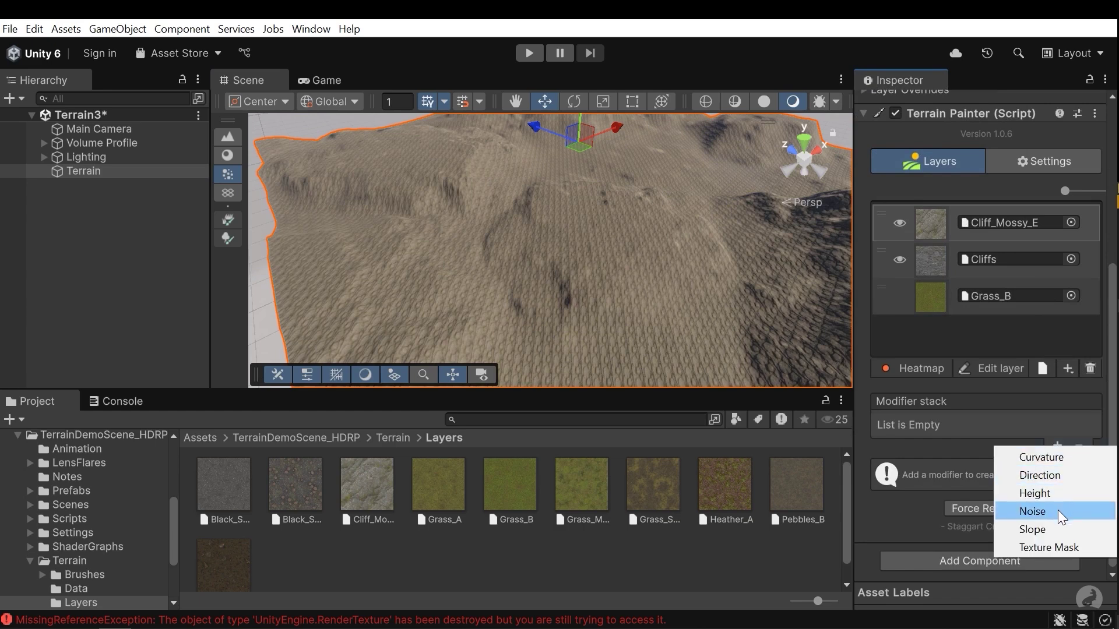
pyautogui.click(1032, 529)
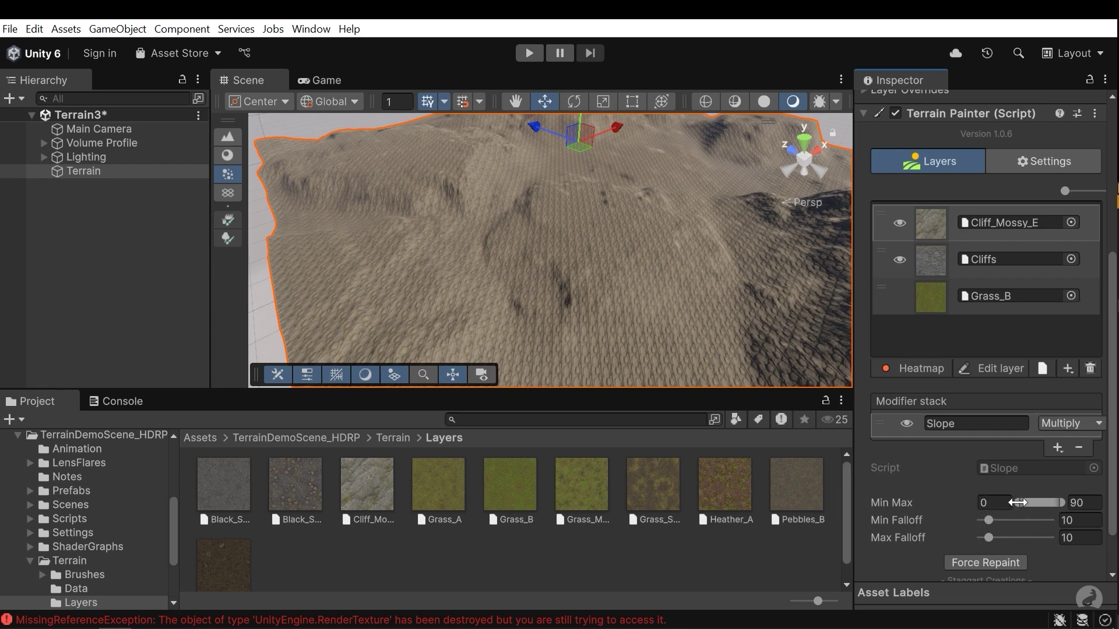
pyautogui.moveTo(1017, 502)
pyautogui.mouseDown()
pyautogui.moveTo(1032, 503)
pyautogui.moveTo(1021, 509)
pyautogui.mouseUp()
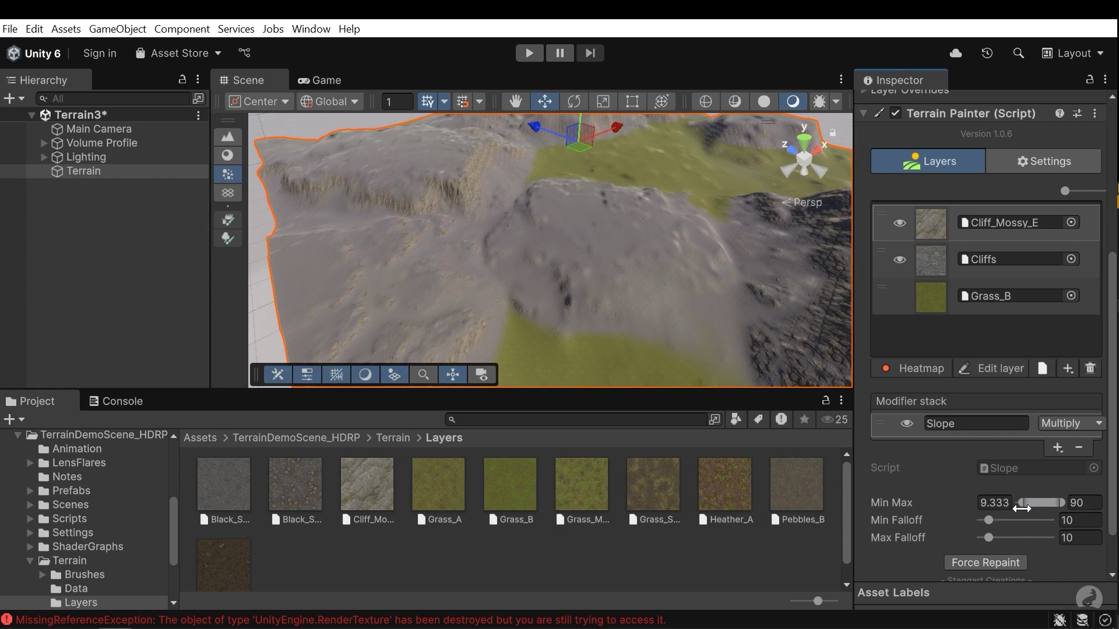
pyautogui.moveTo(627, 263); pyautogui.dragTo(527, 191, button='right')
pyautogui.moveTo(527, 191); pyautogui.dragTo(523, 178, button='right')
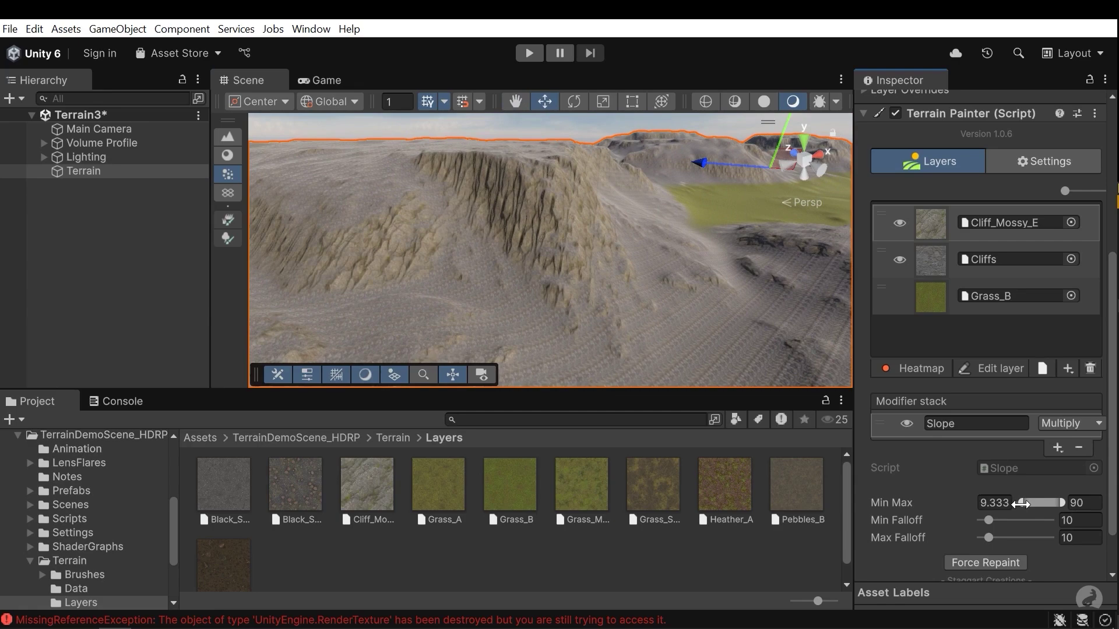
pyautogui.moveTo(1021, 506); pyautogui.dragTo(1021, 507)
# Step: Set the Slope modifier's minimum to 12, Min Falloff to 18 and Max Falloff to 56, and save the scene
pyautogui.scroll(-3, 952, 522)
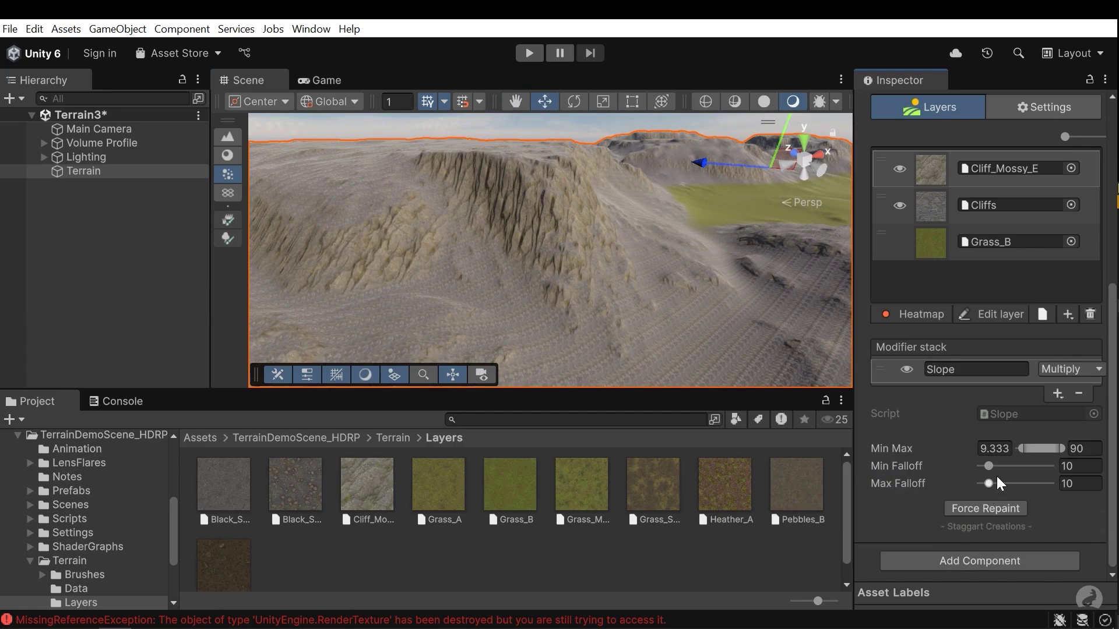
pyautogui.moveTo(539, 262); pyautogui.dragTo(558, 310, button='right')
pyautogui.press('w')
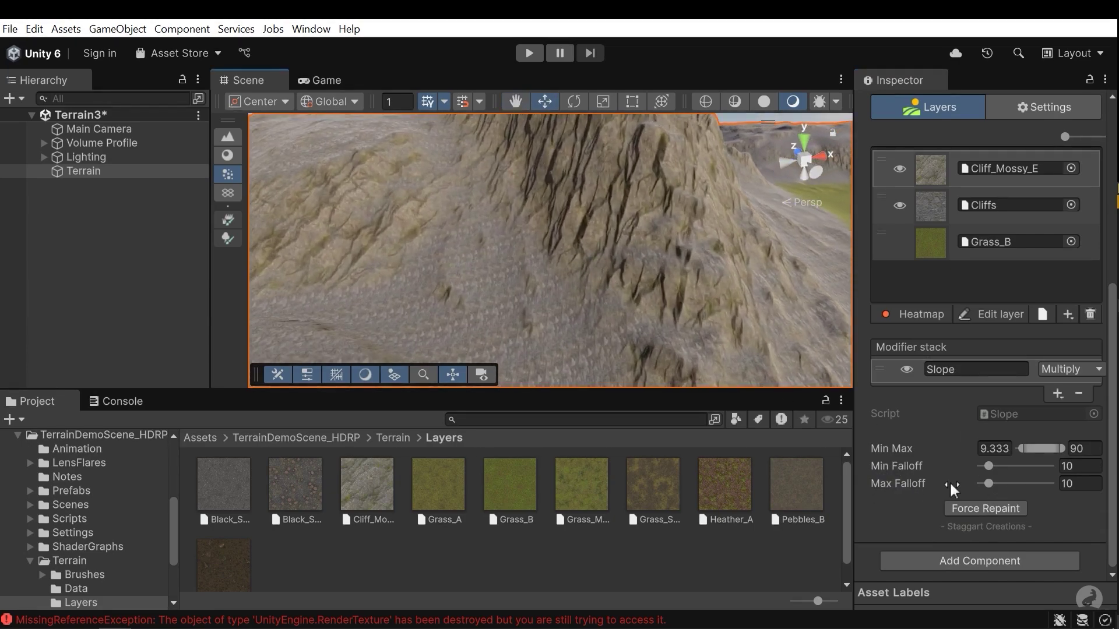
pyautogui.moveTo(989, 485); pyautogui.dragTo(1066, 485)
pyautogui.moveTo(984, 464); pyautogui.dragTo(1021, 449)
pyautogui.press('s')
pyautogui.moveTo(767, 268); pyautogui.dragTo(789, 295, button='right')
pyautogui.press('w')
pyautogui.hotkey('ctrl', 's')
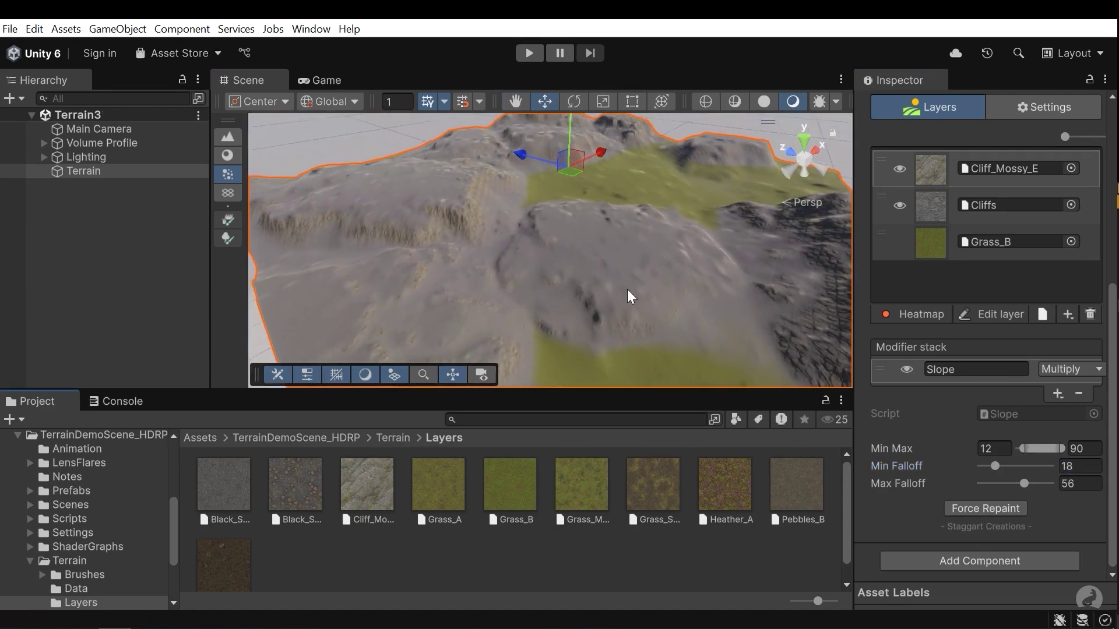
# Step: Add the existing Grass_Soil_A terrain layer to the Terrain Painter above Cliff_Mossy_E
pyautogui.scroll(3, 1089, 435)
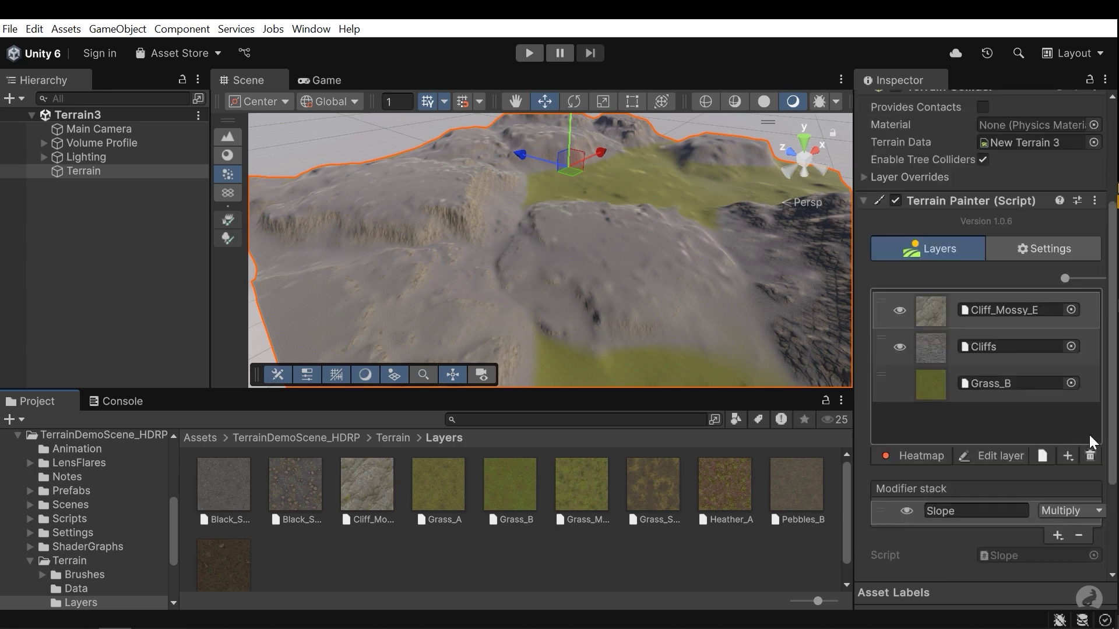
pyautogui.scroll(-2, 1082, 407)
pyautogui.click(1067, 361)
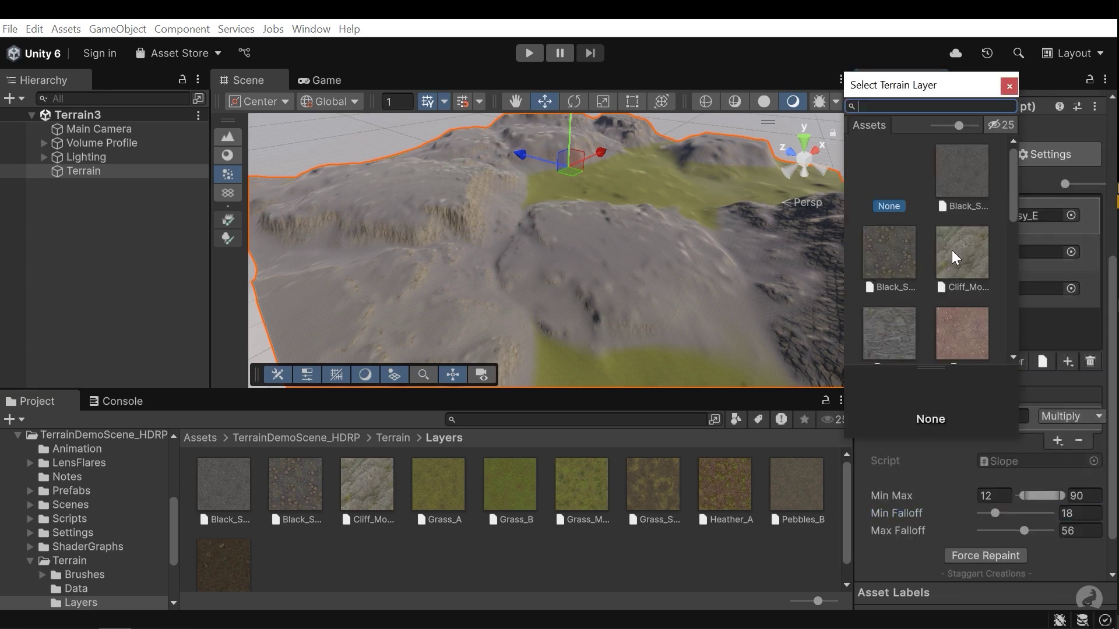
pyautogui.scroll(-5, 971, 222)
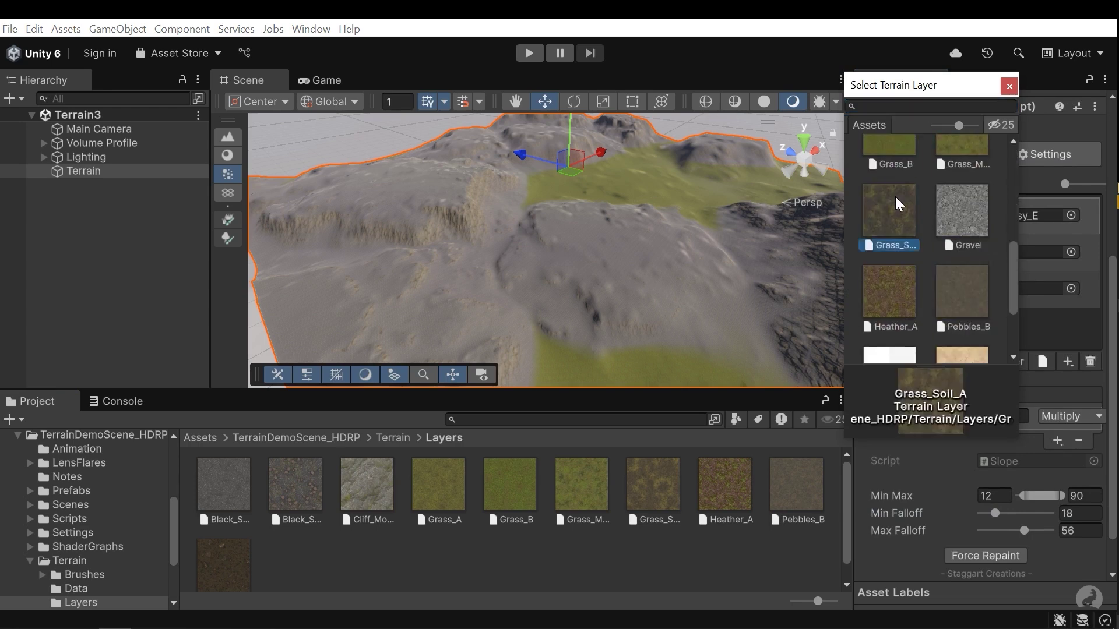
pyautogui.doubleClick(895, 197)
# Step: Add a Curvature modifier to the Grass_Soil_A layer and show its settings
pyautogui.click(1057, 448)
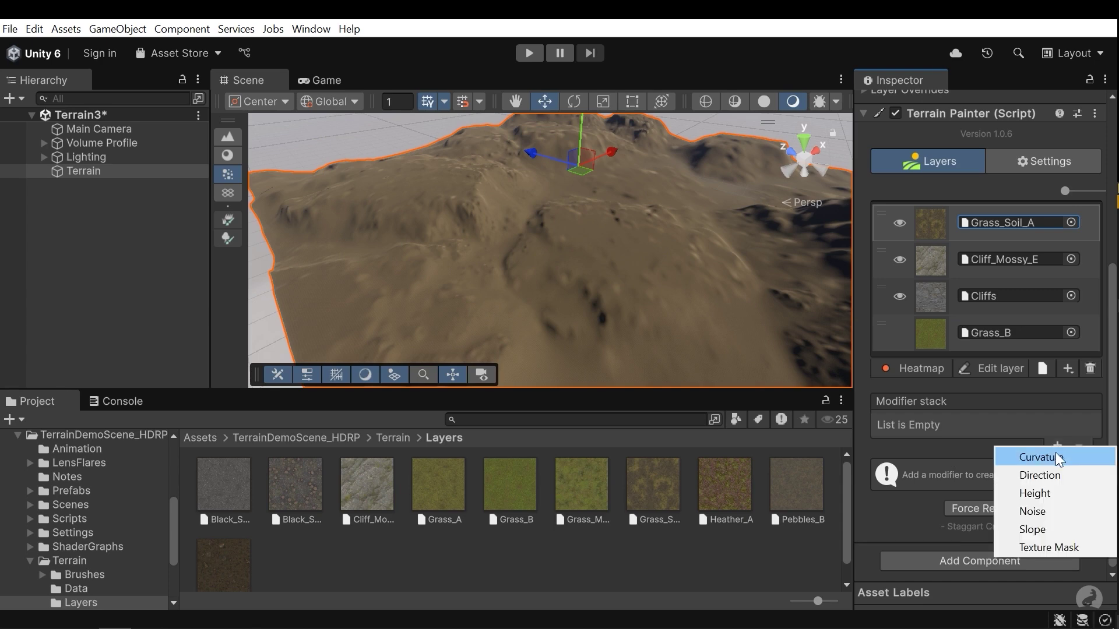
pyautogui.click(1049, 456)
pyautogui.scroll(-2, 952, 386)
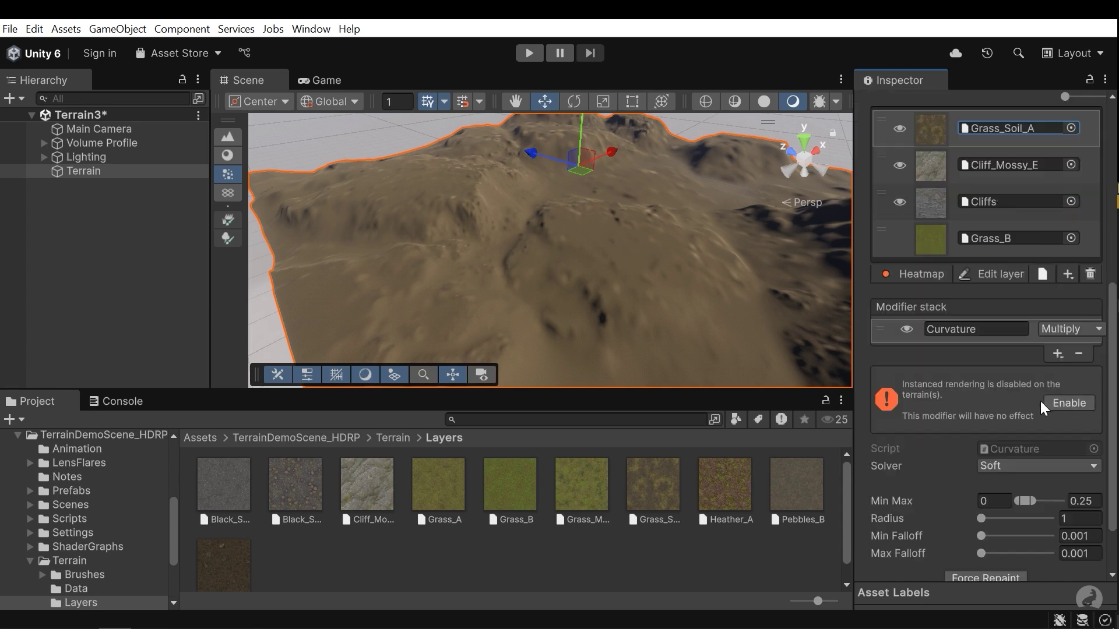
# Step: Enable instanced rendering for the terrain and lower the Grass_Soil_A Curvature modifier's maximum to about 0.176
pyautogui.click(1068, 404)
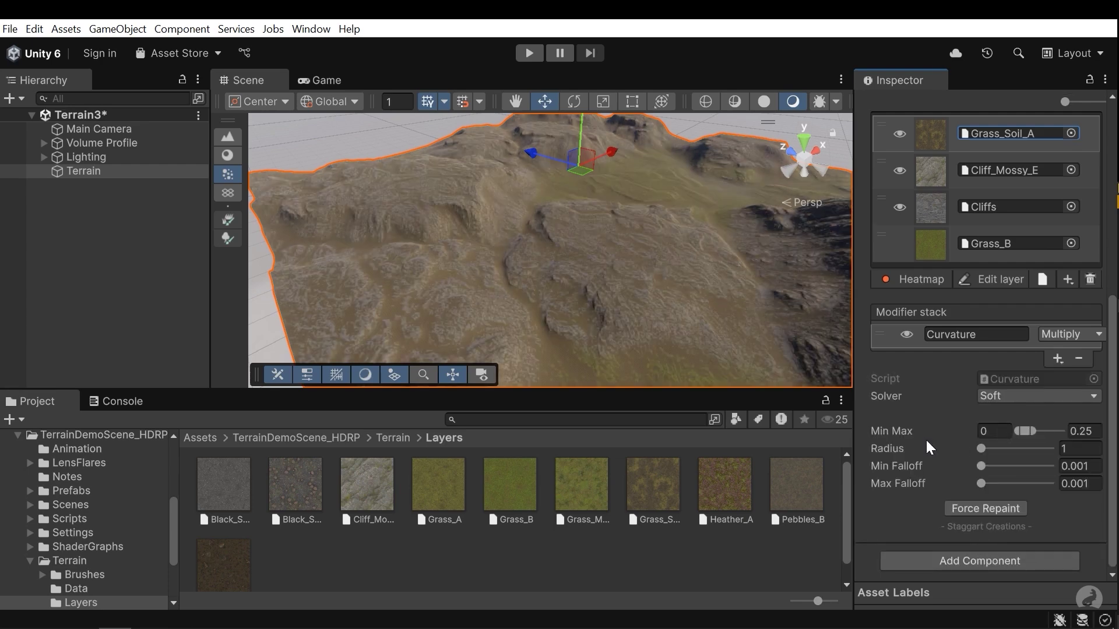
pyautogui.moveTo(635, 242); pyautogui.dragTo(574, 286, button='right')
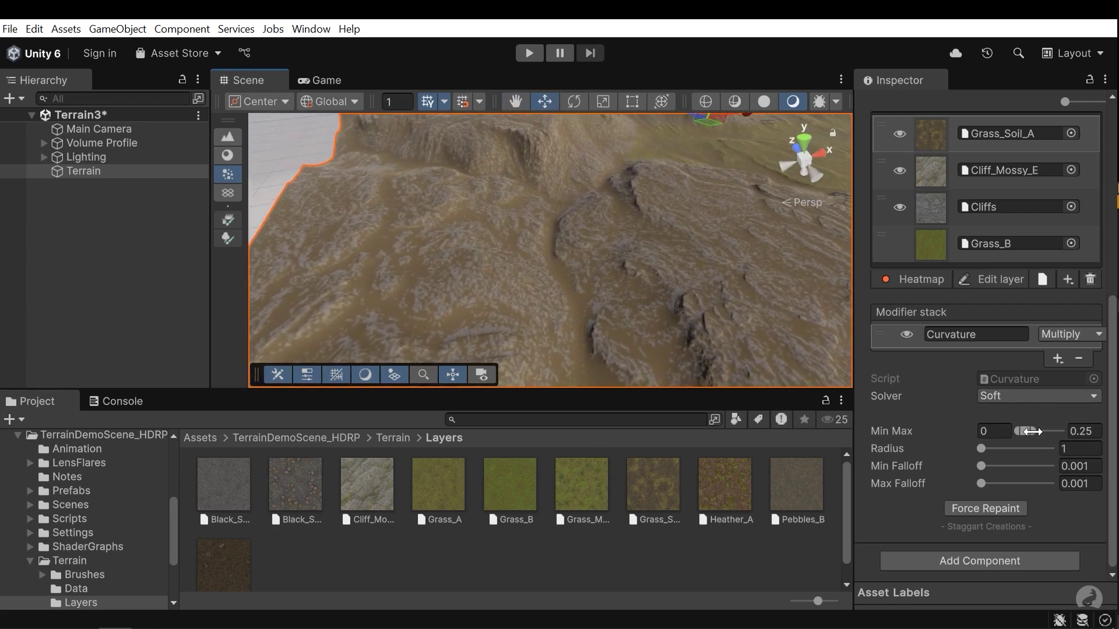
pyautogui.moveTo(1032, 432); pyautogui.dragTo(1027, 435)
pyautogui.moveTo(457, 186); pyautogui.dragTo(333, 159, button='right')
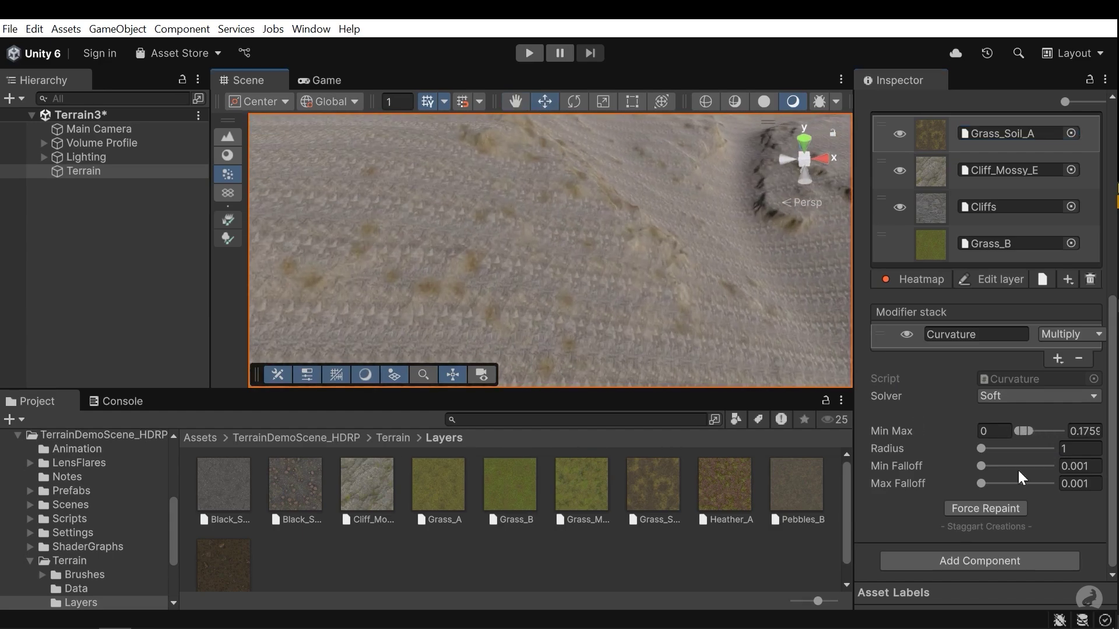
# Step: Set the Curvature modifier's Max Falloff to 0.28, Min Falloff to 0.12 and maximum curvature to about 0.102
pyautogui.moveTo(985, 484)
pyautogui.mouseDown()
pyautogui.moveTo(1000, 488)
pyautogui.moveTo(993, 466)
pyautogui.mouseUp()
pyautogui.moveTo(693, 236); pyautogui.dragTo(728, 239, button='right')
pyautogui.moveTo(1027, 430); pyautogui.dragTo(1023, 430)
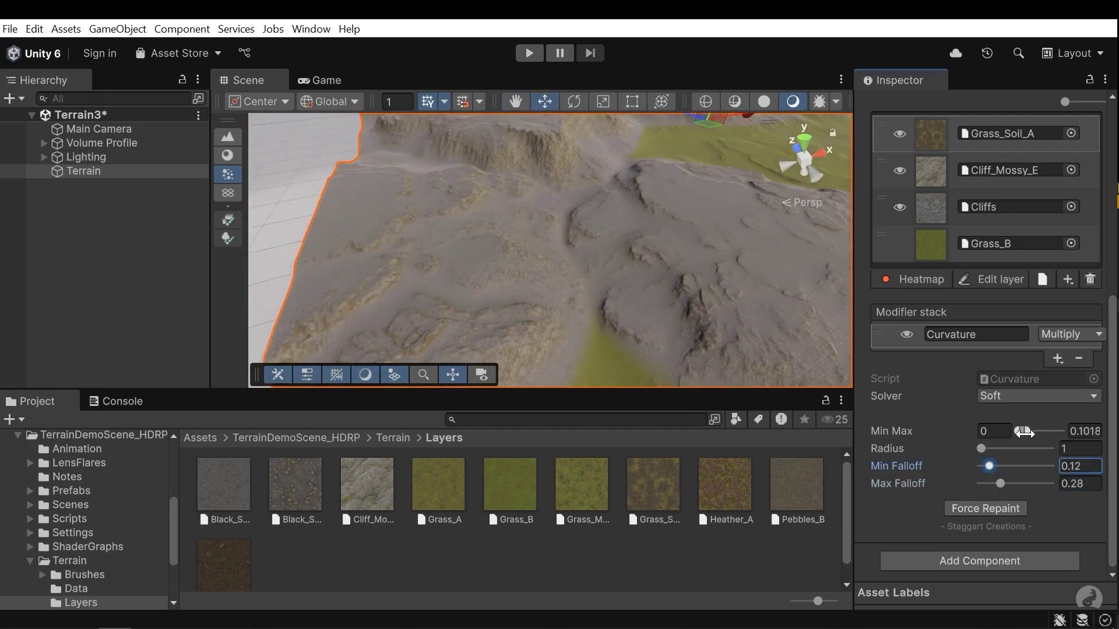
pyautogui.moveTo(694, 204)
pyautogui.mouseDown(button='right')
pyautogui.moveTo(673, 200)
pyautogui.moveTo(685, 196)
pyautogui.mouseUp(button='right')
# Step: Compare the terrain with and without Grass_Soil_A, set its Curvature Max Falloff to 0.2 and maximum to about 0.146, and save the scene
pyautogui.click(900, 133)
pyautogui.click(900, 133)
pyautogui.moveTo(1026, 431); pyautogui.dragTo(1029, 433)
pyautogui.click(898, 137)
pyautogui.click(898, 137)
pyautogui.moveTo(1000, 483); pyautogui.dragTo(995, 483)
pyautogui.moveTo(1028, 431); pyautogui.dragTo(1028, 437)
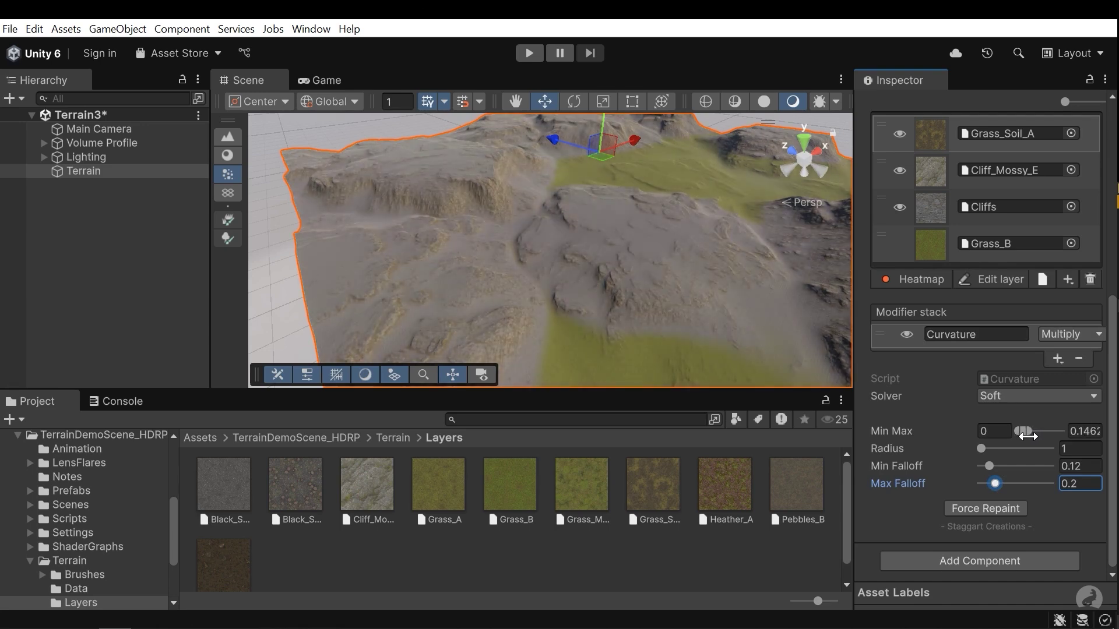
pyautogui.click(901, 135)
pyautogui.click(901, 135)
pyautogui.moveTo(702, 257); pyautogui.dragTo(726, 260, button='right')
pyautogui.hotkey('ctrl', 's')
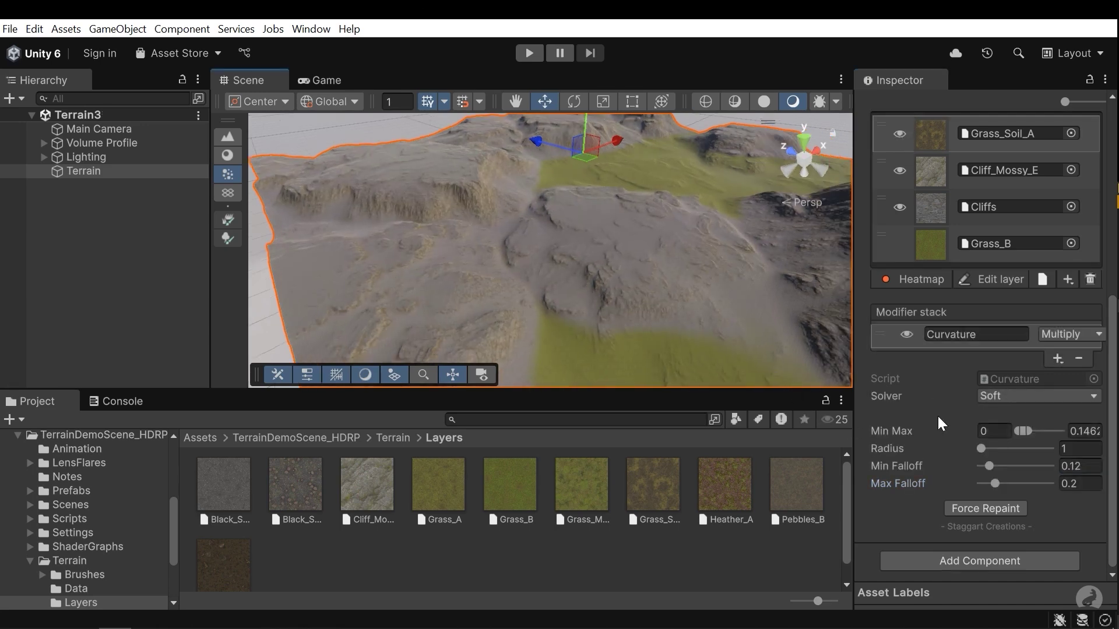
# Step: Add the existing Pebbles_B terrain layer to the Terrain Painter and place it between Cliff_Mossy_E and Cliffs
pyautogui.keyDown('alt'); pyautogui.moveTo(651, 253); pyautogui.dragTo(444, 345); pyautogui.keyUp('alt')
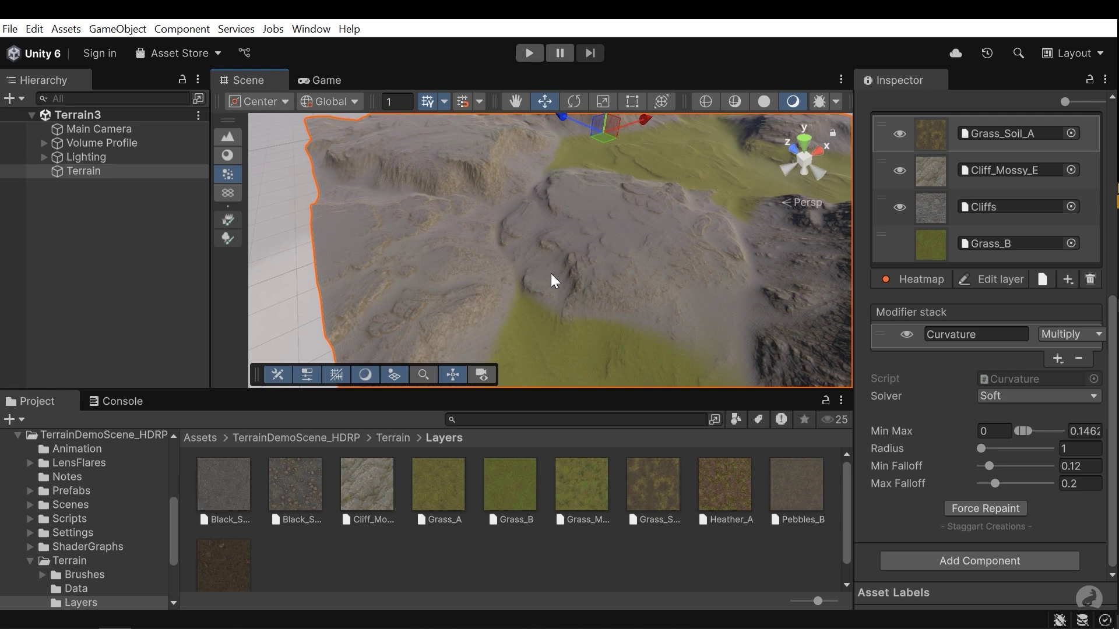
pyautogui.moveTo(542, 273); pyautogui.dragTo(534, 254, button='right')
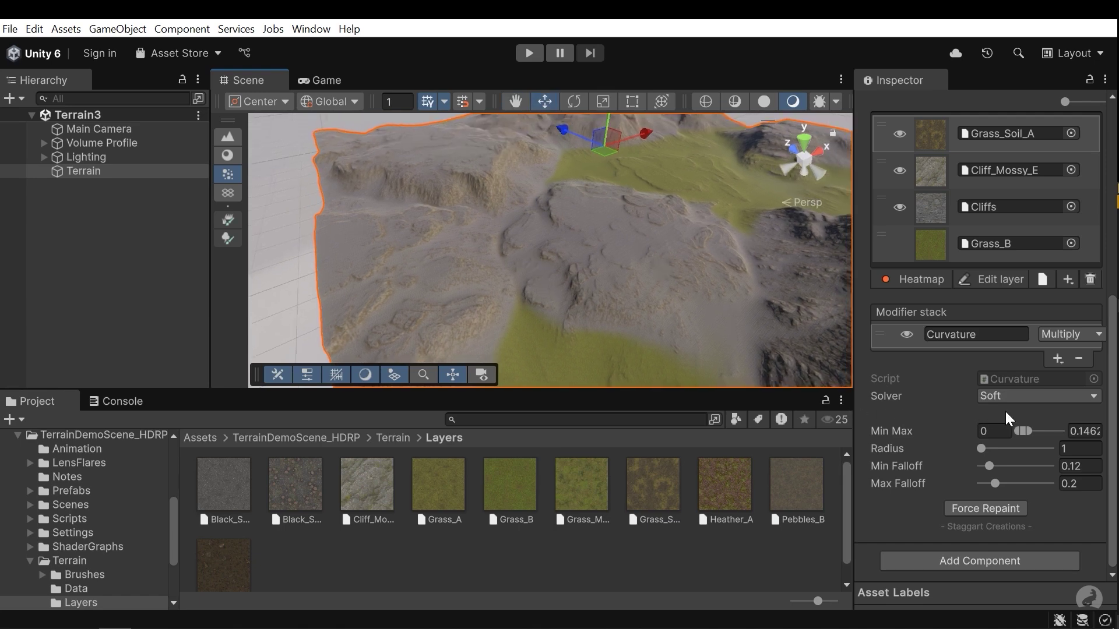
pyautogui.scroll(4, 1005, 411)
pyautogui.moveTo(662, 290)
pyautogui.keyDown('alt'); pyautogui.mouseDown()
pyautogui.moveTo(578, 281)
pyautogui.moveTo(617, 283)
pyautogui.mouseUp(); pyautogui.keyUp('alt')
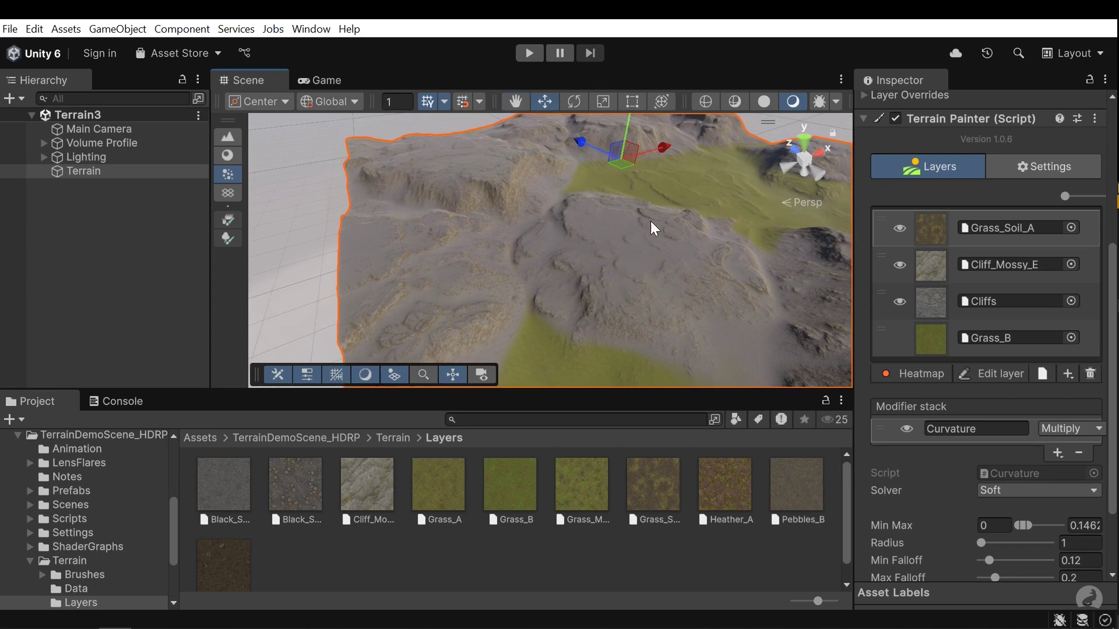
pyautogui.moveTo(687, 288)
pyautogui.keyDown('alt'); pyautogui.mouseDown()
pyautogui.moveTo(814, 294)
pyautogui.moveTo(702, 291)
pyautogui.mouseUp(); pyautogui.keyUp('alt')
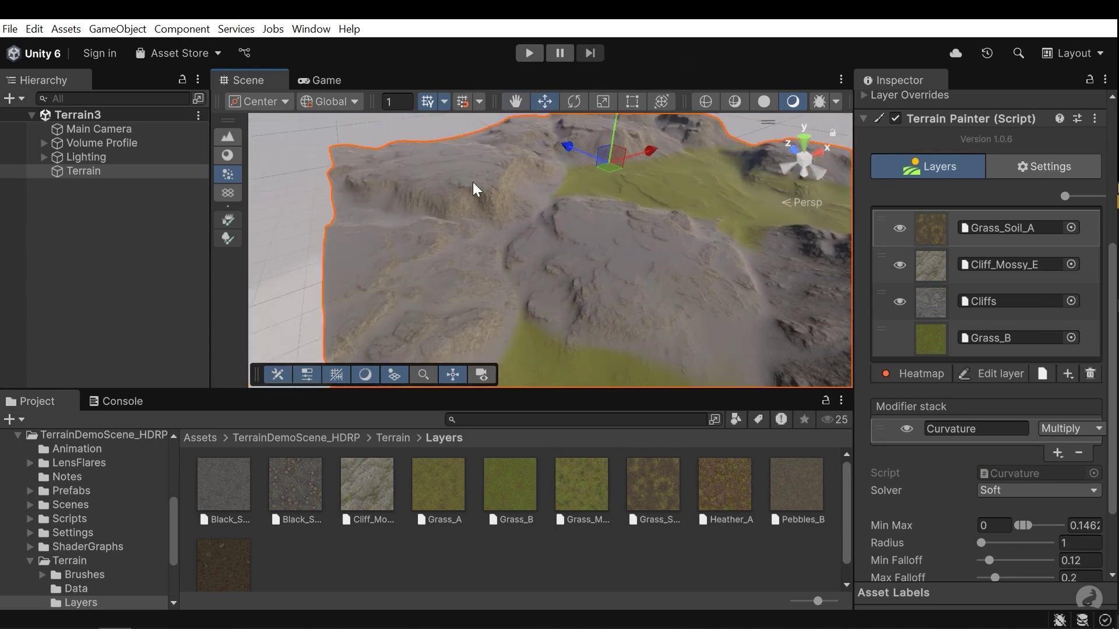
pyautogui.keyDown('alt'); pyautogui.moveTo(490, 215); pyautogui.dragTo(480, 211); pyautogui.keyUp('alt')
pyautogui.click(1067, 374)
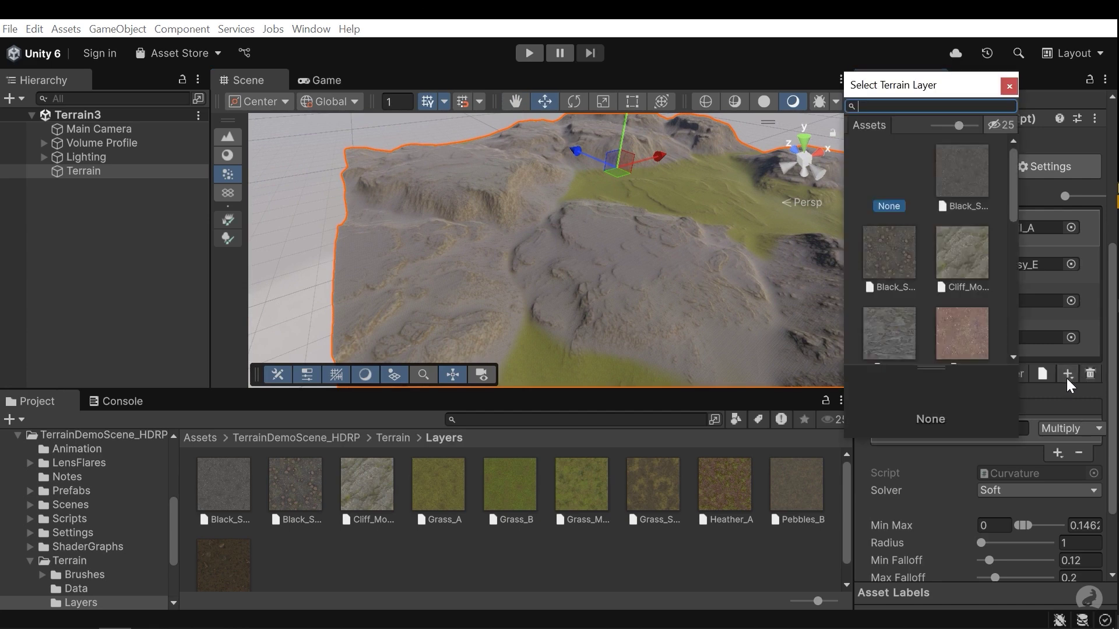
pyautogui.scroll(-2, 950, 239)
pyautogui.scroll(-5, 964, 256)
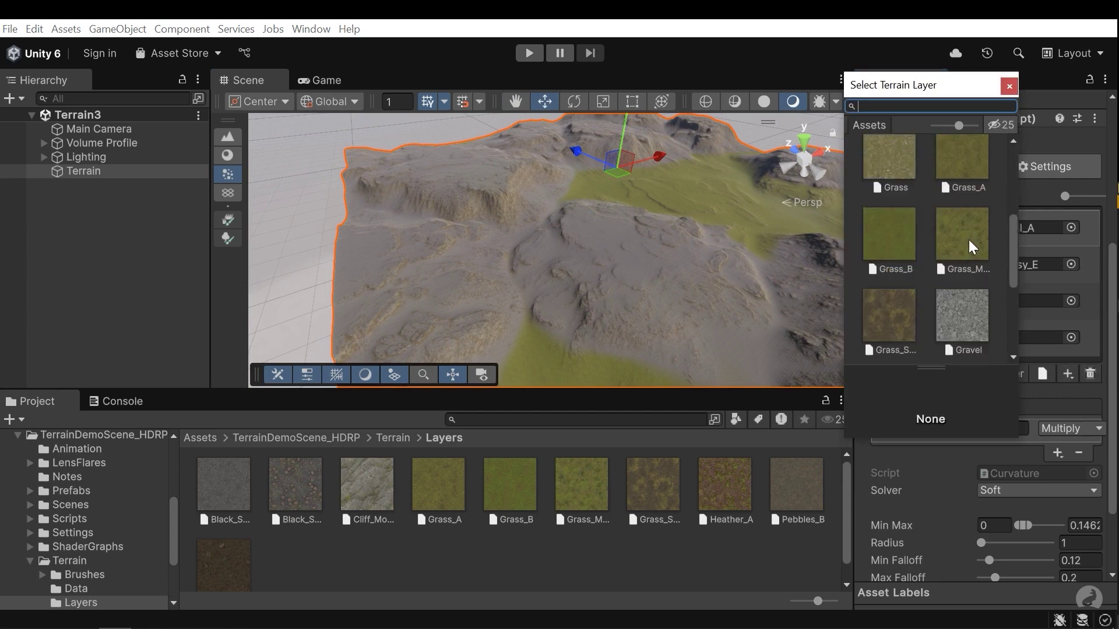
pyautogui.doubleClick(964, 245)
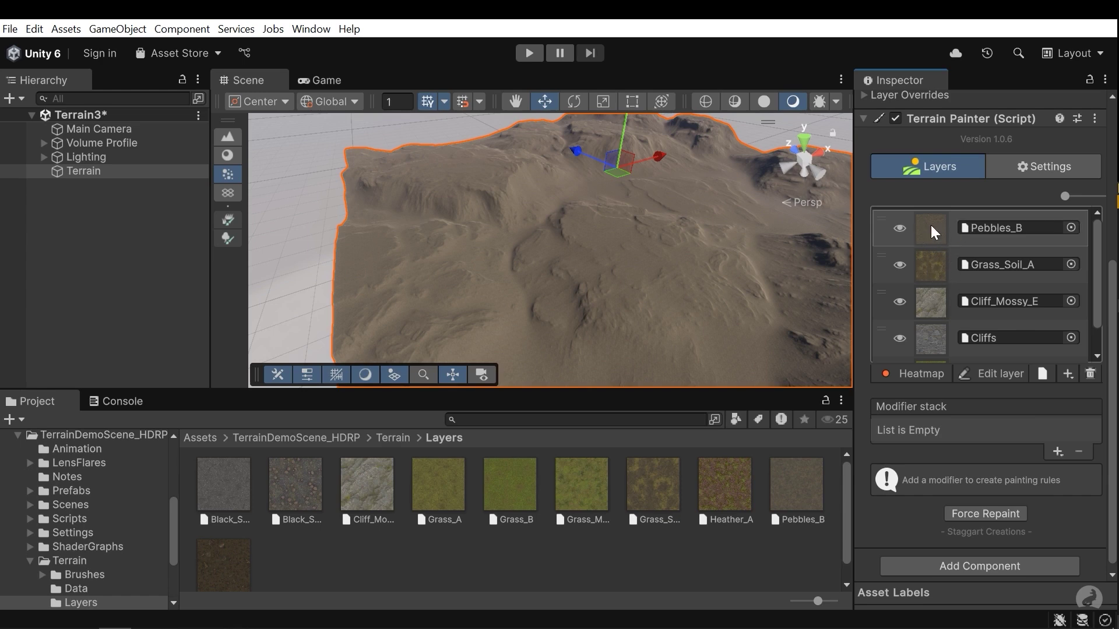
pyautogui.moveTo(930, 227); pyautogui.dragTo(939, 298)
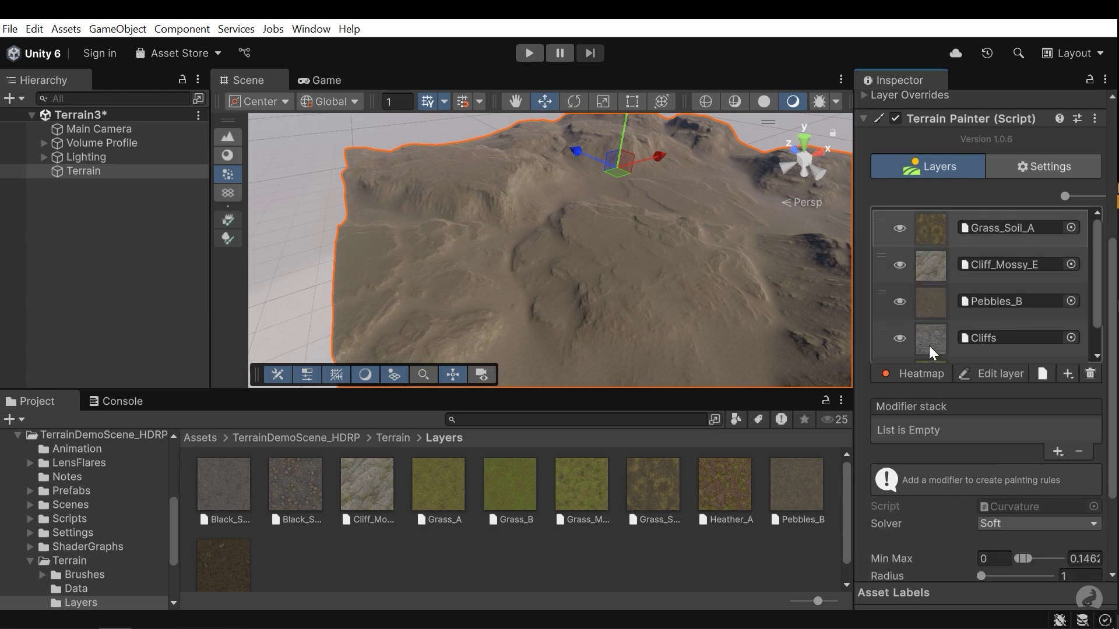
# Step: Add a Noise modifier to the Pebbles_B layer and raise its Noise Scale to 233.5
pyautogui.moveTo(724, 250); pyautogui.dragTo(740, 259, button='middle')
pyautogui.click(935, 302)
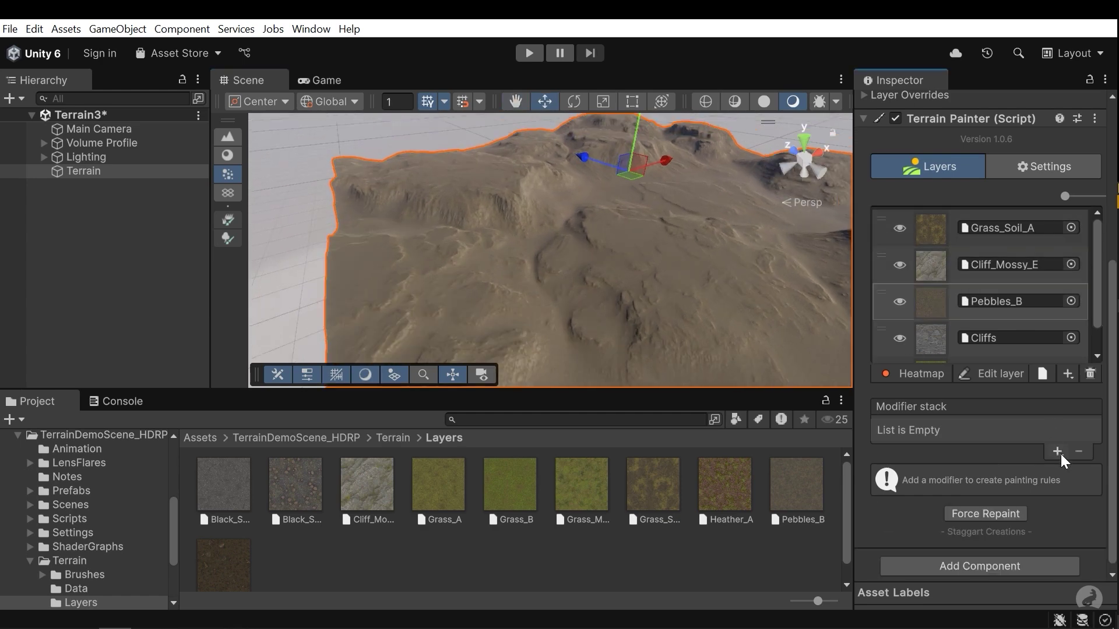
pyautogui.click(1058, 453)
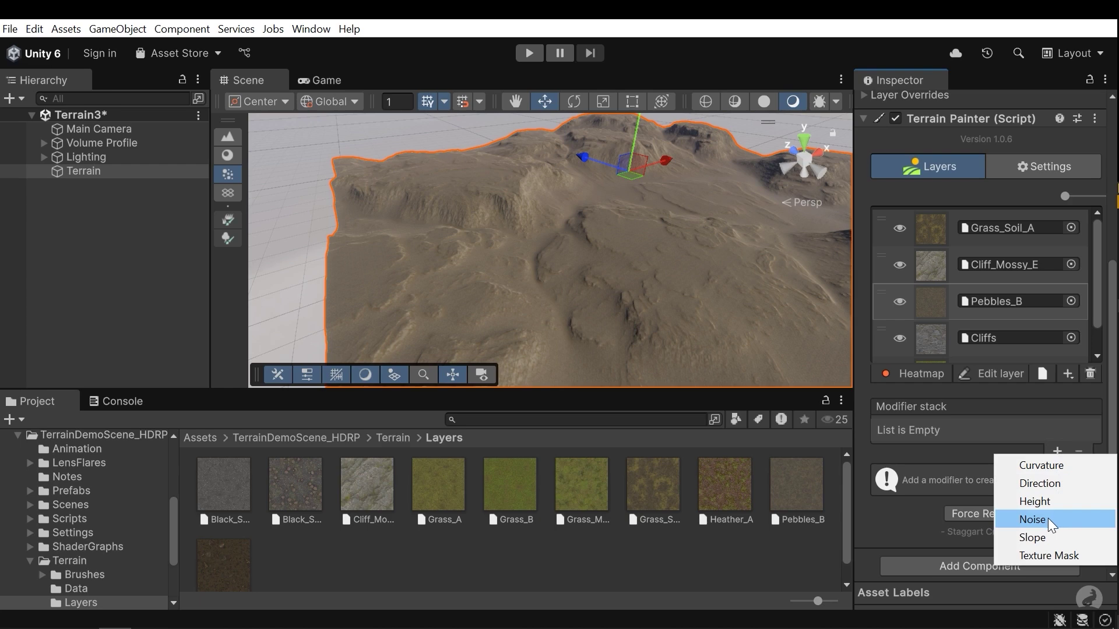
pyautogui.click(1048, 518)
pyautogui.scroll(-3, 997, 529)
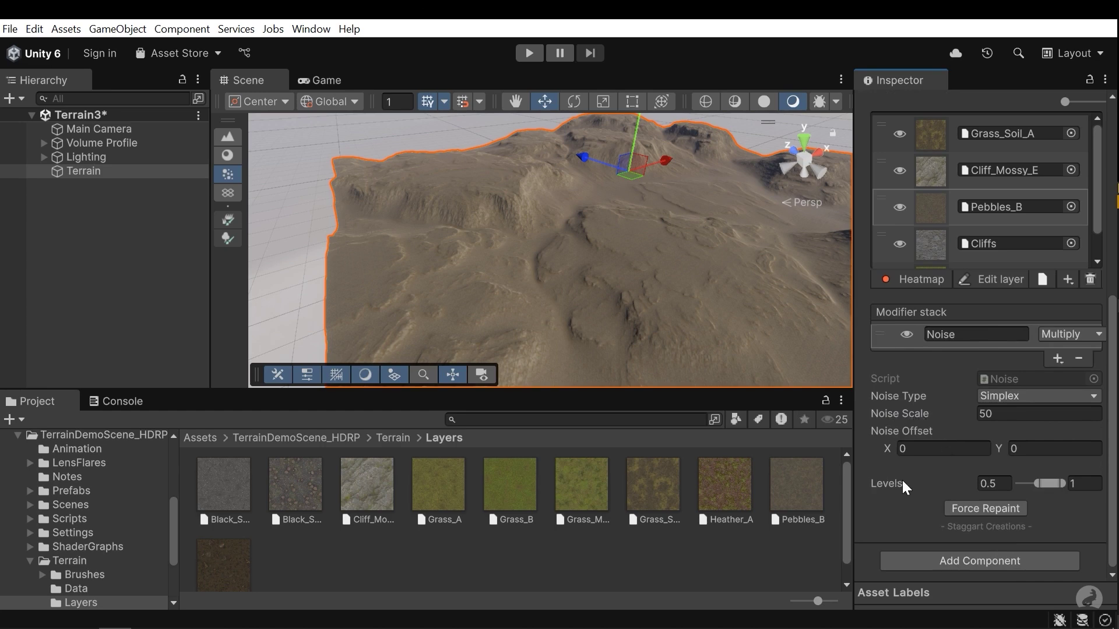
pyautogui.moveTo(896, 407); pyautogui.dragTo(473, 440)
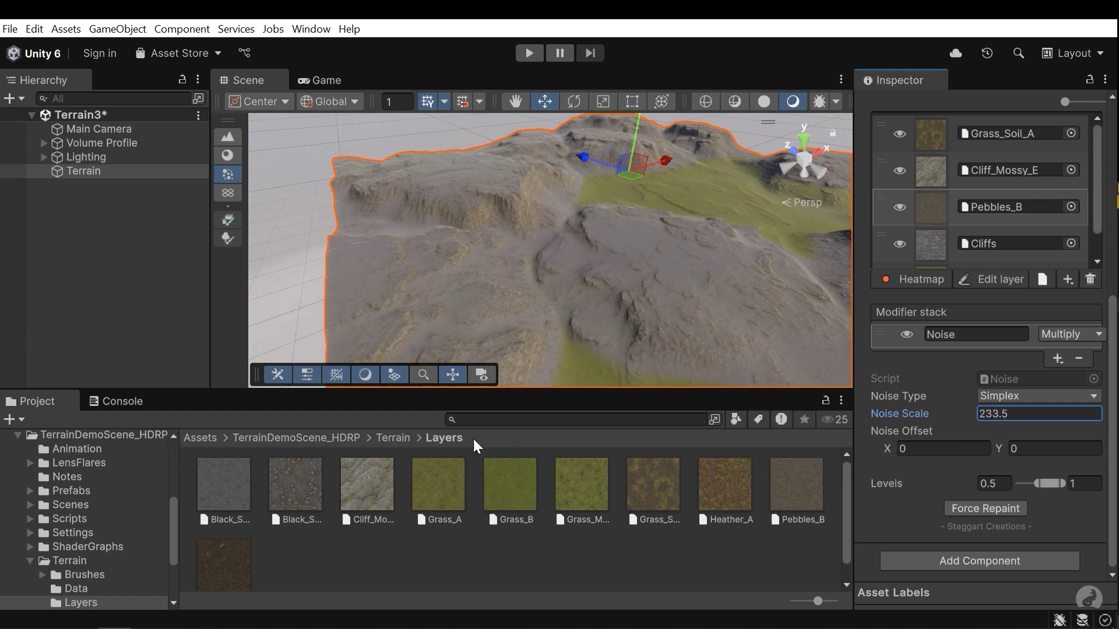
# Step: Lower the Noise modifier's minimum level to about 0.292 and set its Noise Scale to 208.3
pyautogui.moveTo(1037, 484)
pyautogui.mouseDown()
pyautogui.moveTo(1055, 484)
pyautogui.moveTo(1037, 484)
pyautogui.mouseUp()
pyautogui.moveTo(1036, 483); pyautogui.dragTo(1029, 483)
pyautogui.moveTo(508, 247); pyautogui.dragTo(367, 204, button='right')
pyautogui.press('w')
pyautogui.moveTo(924, 414)
pyautogui.mouseDown()
pyautogui.moveTo(850, 409)
pyautogui.moveTo(909, 412)
pyautogui.mouseUp()
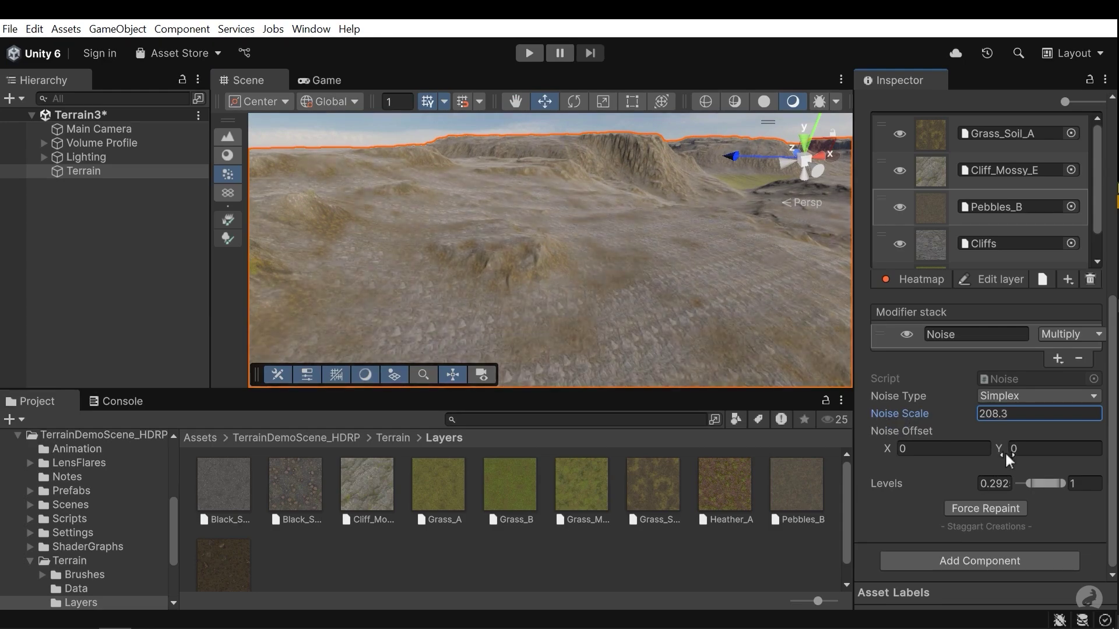
# Step: Raise the Noise modifier's minimum level to about 0.544 and save the scene
pyautogui.moveTo(1029, 484); pyautogui.dragTo(1038, 483)
pyautogui.moveTo(510, 230); pyautogui.dragTo(666, 283, button='right')
pyautogui.press('s')
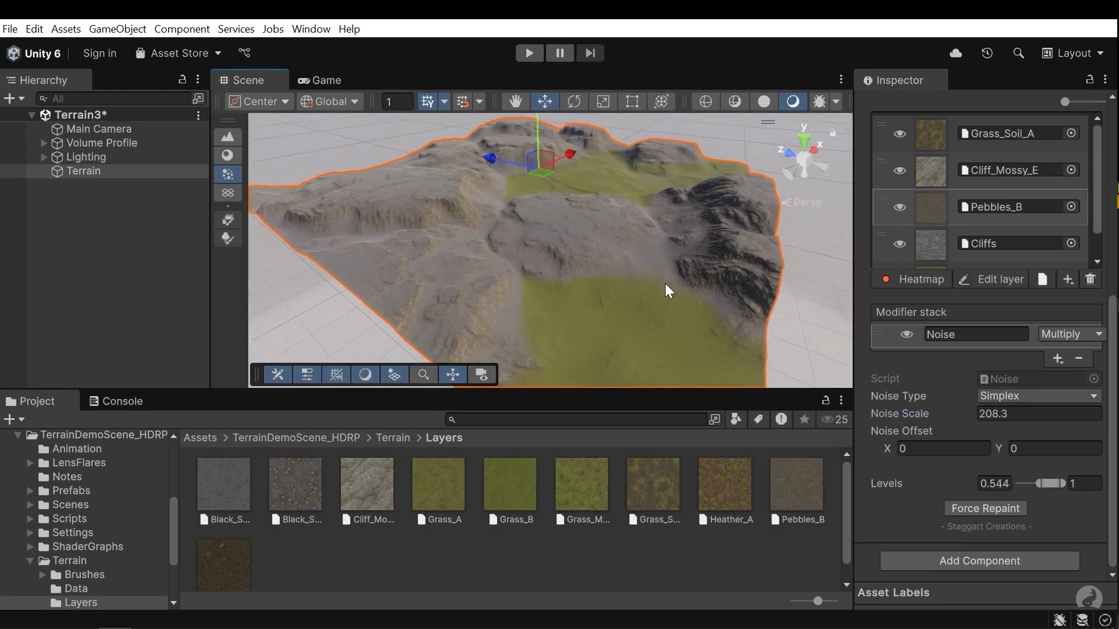
pyautogui.hotkey('ctrl', 's')
# Step: Expand the Terrain component and switch it to Paint Details, showing its Details list
pyautogui.keyDown('alt'); pyautogui.moveTo(739, 302); pyautogui.dragTo(650, 337); pyautogui.keyUp('alt')
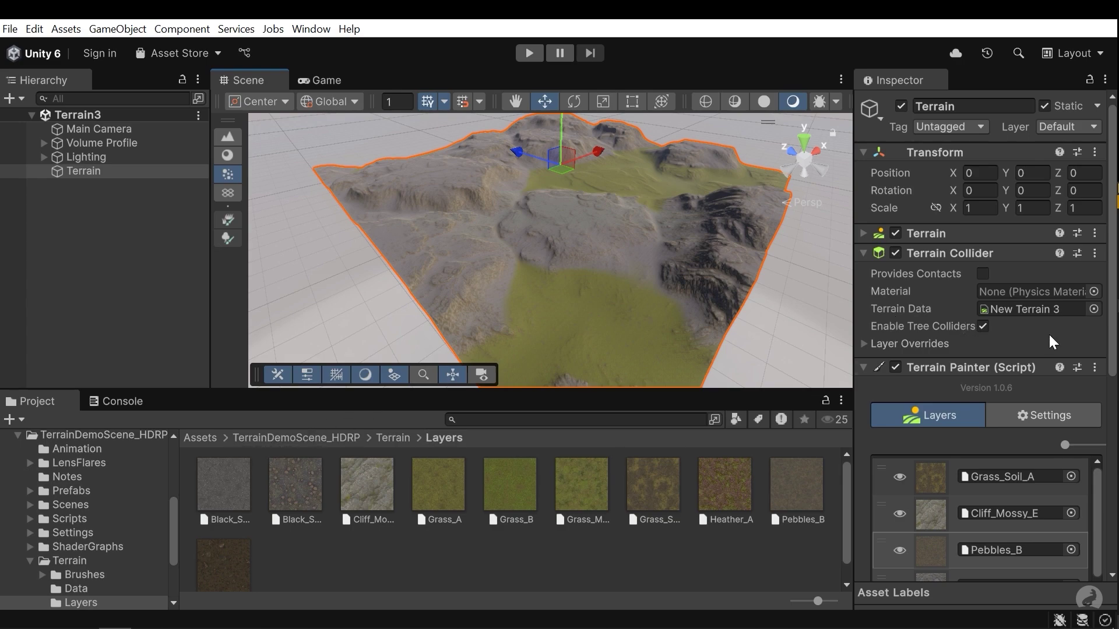
pyautogui.scroll(-4, 1049, 338)
pyautogui.scroll(4, 1064, 237)
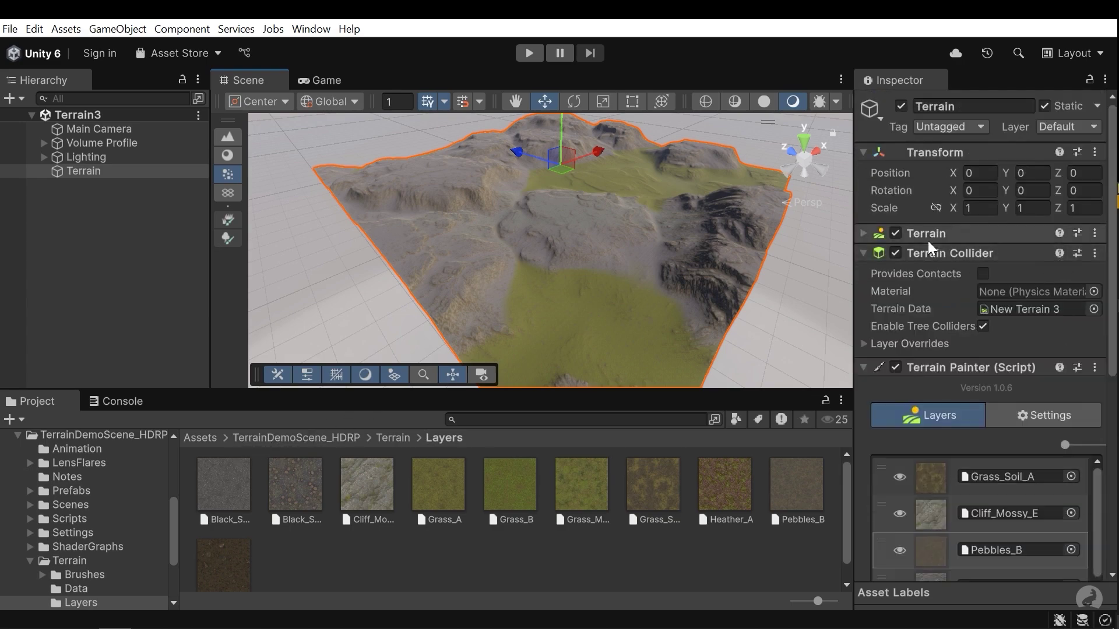
pyautogui.click(953, 237)
pyautogui.click(1012, 256)
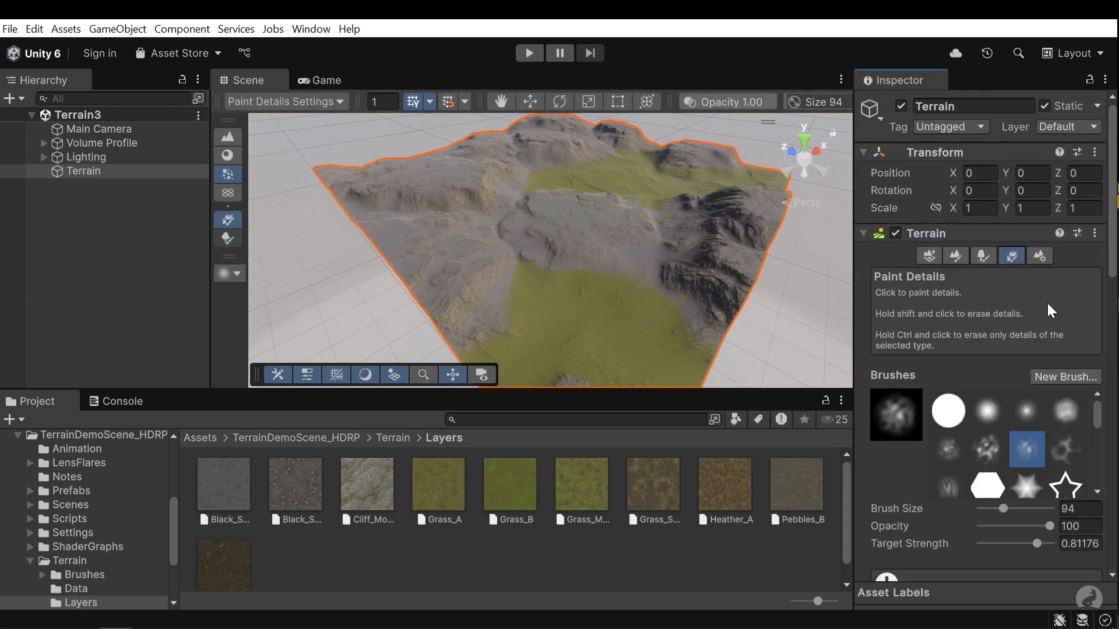
pyautogui.scroll(-4, 1036, 402)
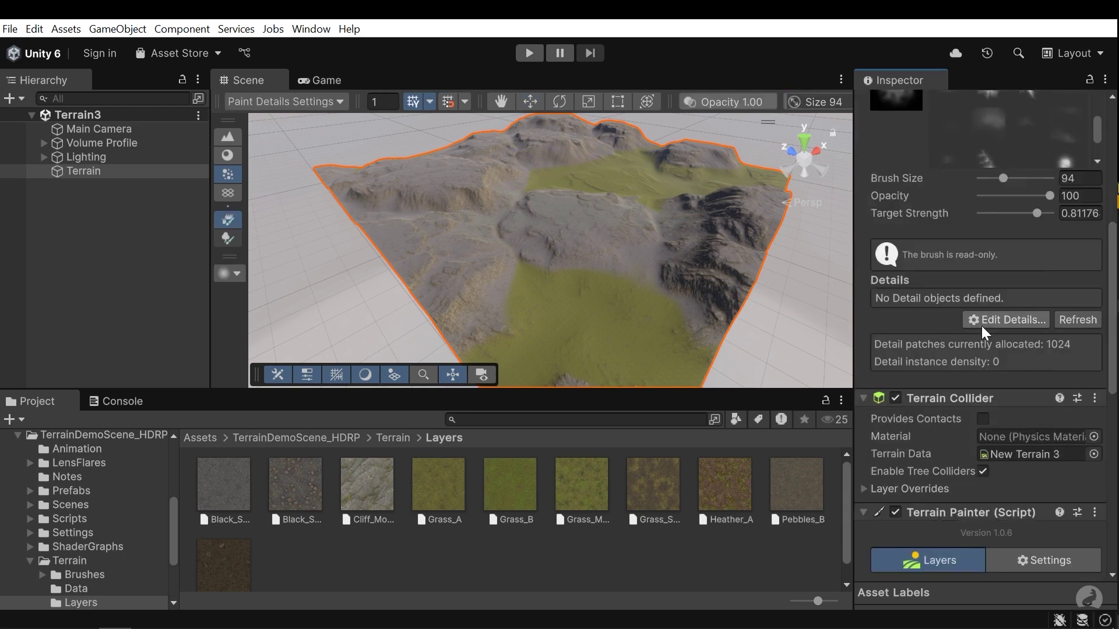
# Step: Start a new detail mesh and choose the Grass_A object as its Detail Prefab
pyautogui.click(1011, 320)
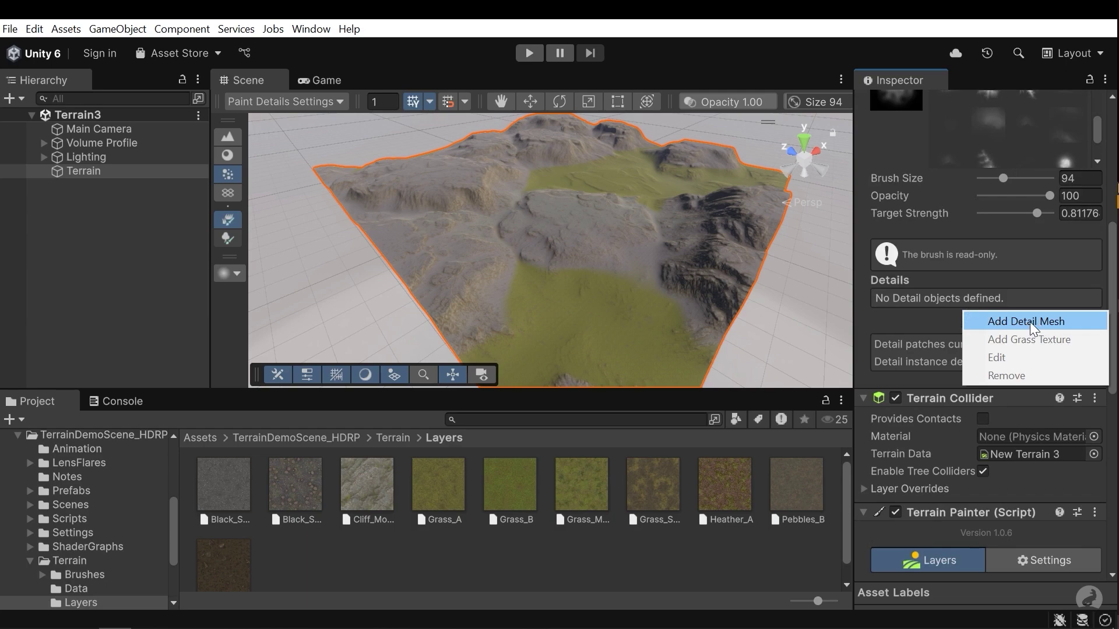
pyautogui.click(1047, 322)
pyautogui.moveTo(943, 78); pyautogui.dragTo(743, 78)
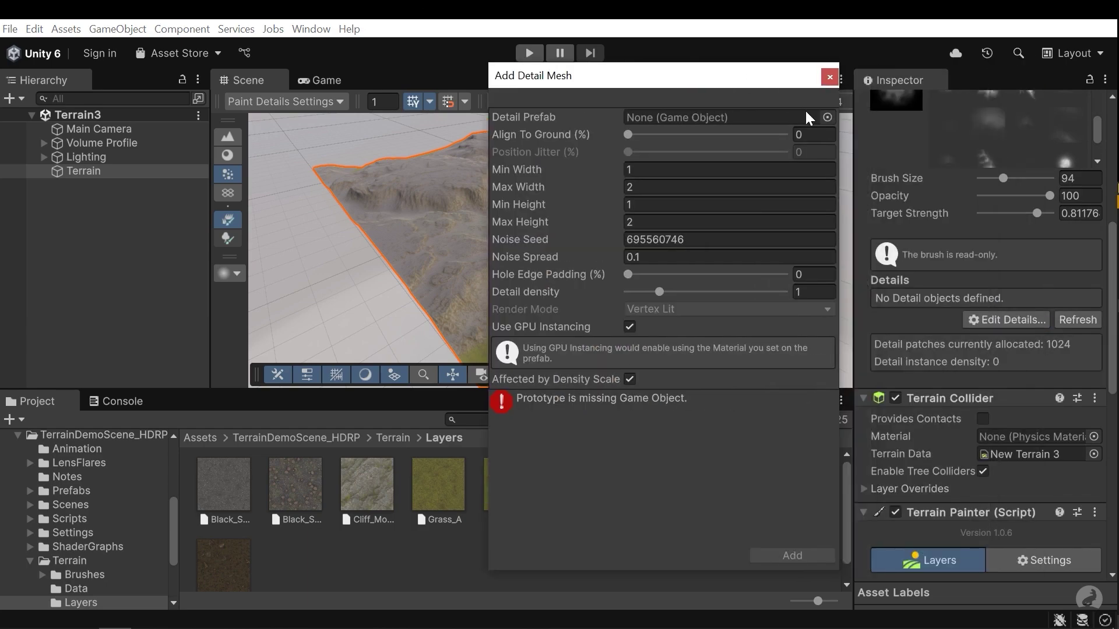
pyautogui.click(828, 117)
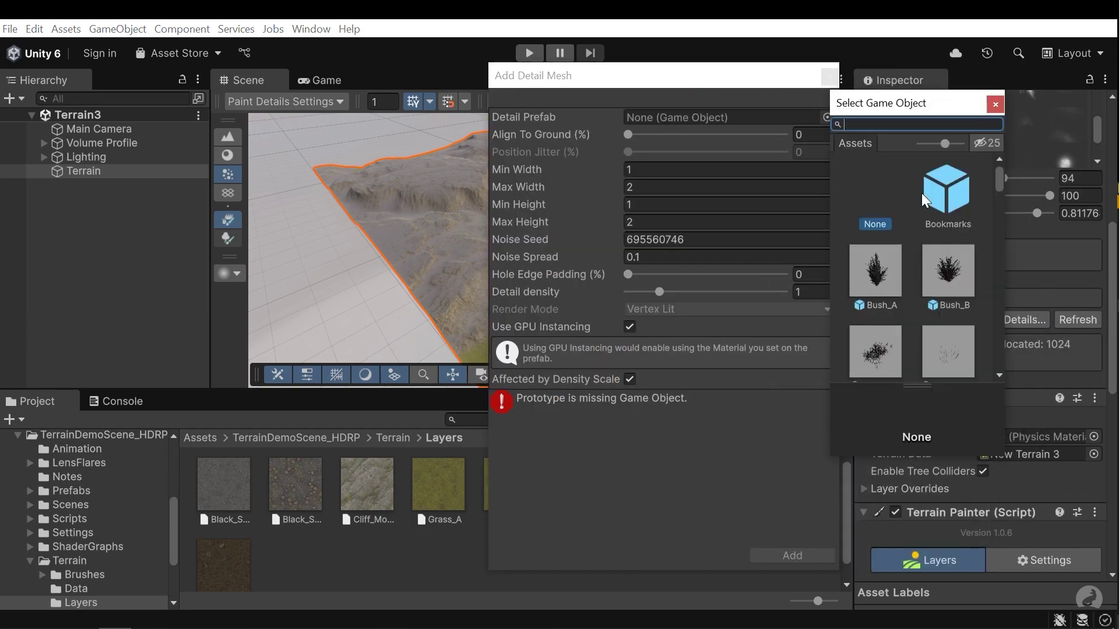
pyautogui.write('grass')
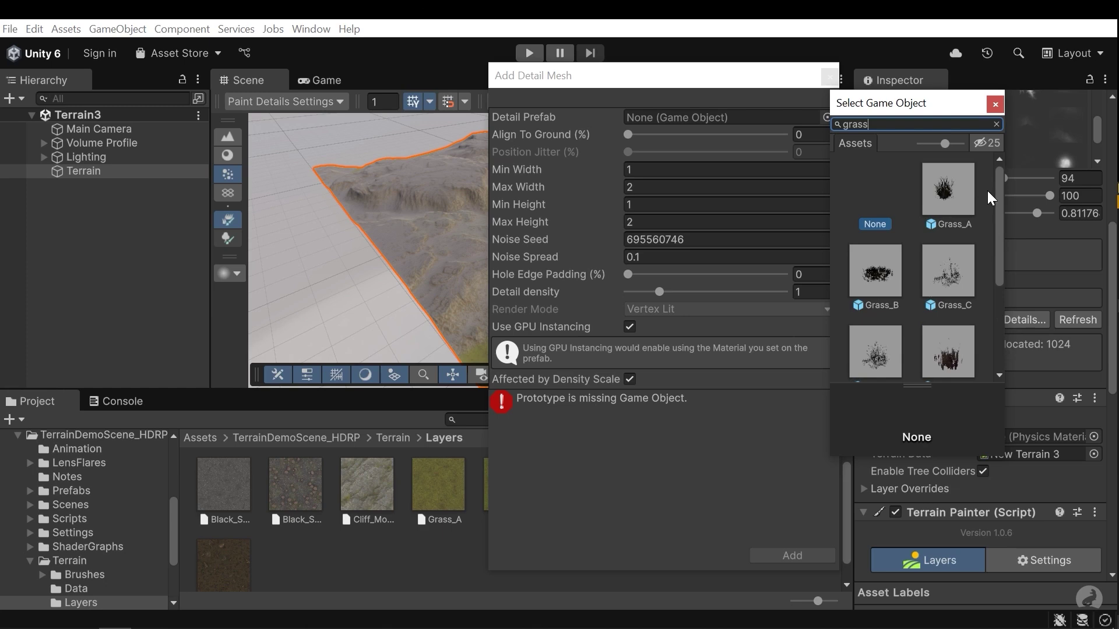
pyautogui.doubleClick(956, 184)
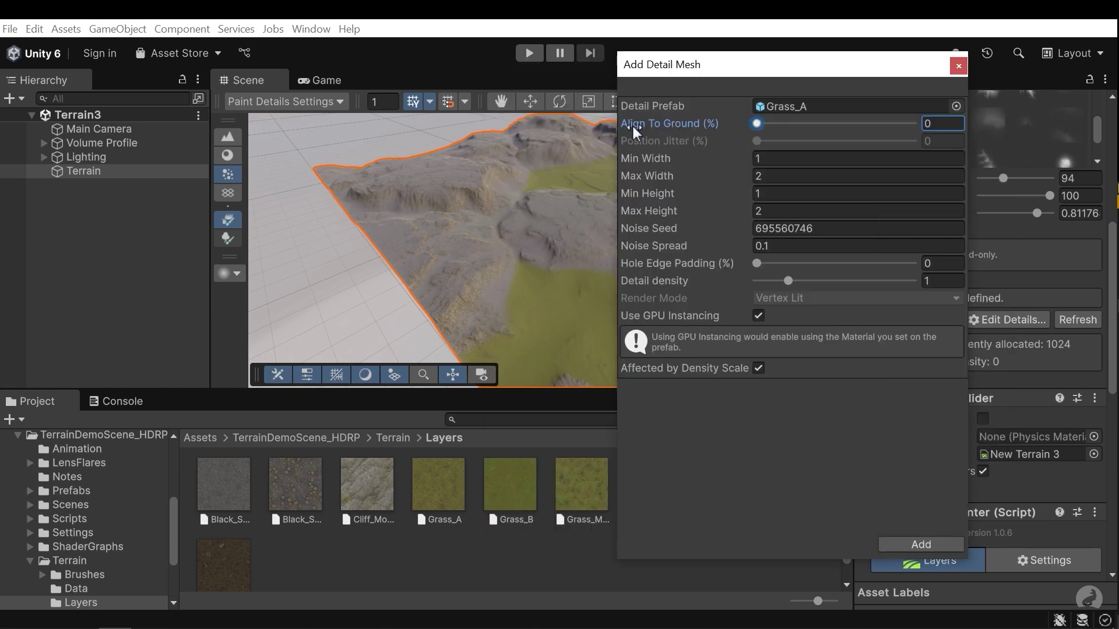
# Step: Set the detail mesh's Align To Ground to 100% and add it to the terrain
pyautogui.moveTo(757, 123); pyautogui.dragTo(888, 124)
pyautogui.moveTo(502, 234); pyautogui.dragTo(551, 249, button='right')
pyautogui.press('s')
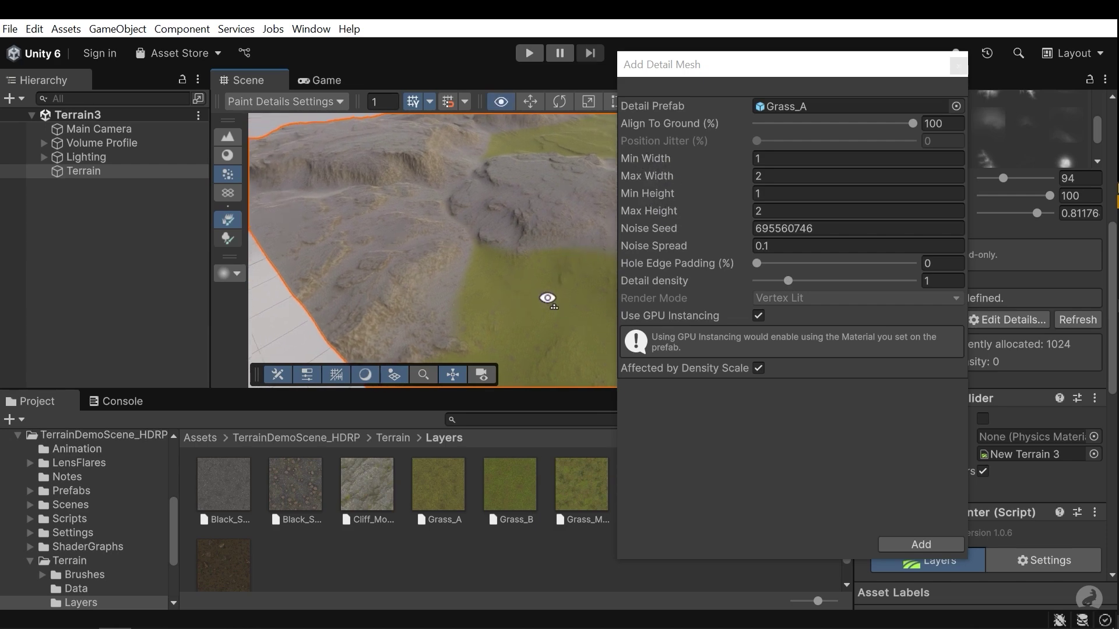
pyautogui.click(918, 542)
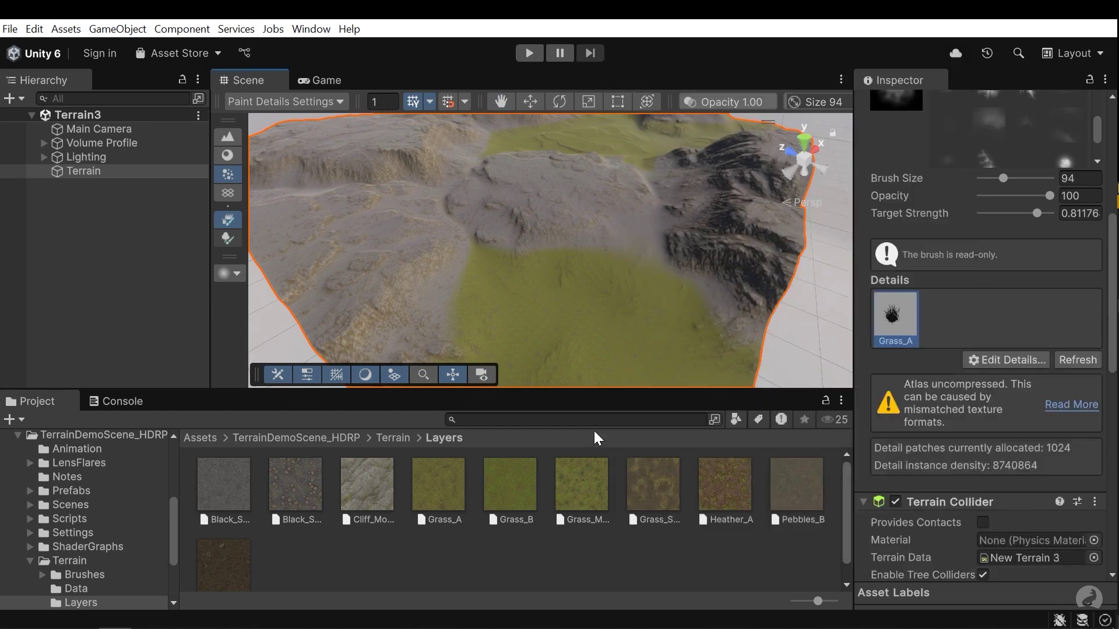
# Step: Examine the detail brush's coverage over the grassy valley from close up
pyautogui.scroll(4, 647, 303)
pyautogui.moveTo(639, 306)
pyautogui.mouseDown(button='right')
pyautogui.moveTo(639, 288)
pyautogui.moveTo(620, 290)
pyautogui.moveTo(687, 295)
pyautogui.moveTo(641, 300)
pyautogui.moveTo(540, 230)
pyautogui.moveTo(517, 262)
pyautogui.moveTo(563, 286)
pyautogui.moveTo(542, 292)
pyautogui.moveTo(522, 272)
pyautogui.moveTo(516, 213)
pyautogui.mouseUp(button='right')
pyautogui.press('s')
pyautogui.press('w')
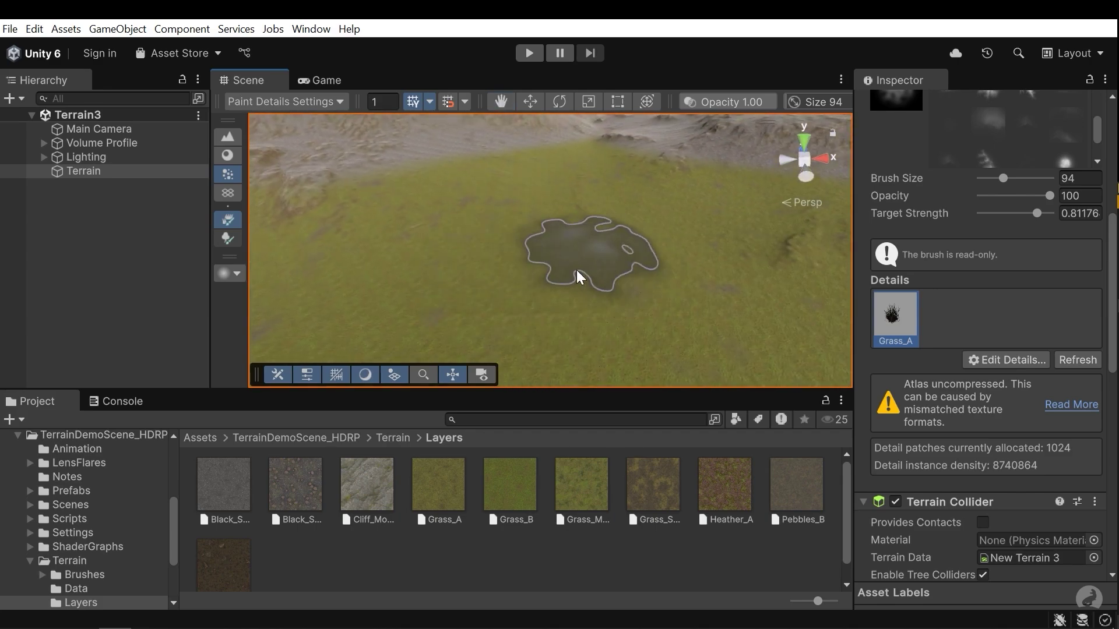
pyautogui.moveTo(578, 273)
pyautogui.mouseDown(button='right')
pyautogui.moveTo(565, 275)
pyautogui.moveTo(559, 245)
pyautogui.moveTo(493, 214)
pyautogui.moveTo(543, 75)
pyautogui.moveTo(592, 143)
pyautogui.moveTo(631, 265)
pyautogui.moveTo(704, 309)
pyautogui.mouseUp(button='right')
# Step: Show the root Assets folder containing the Grasser script and clear the terrain selection
pyautogui.click(197, 438)
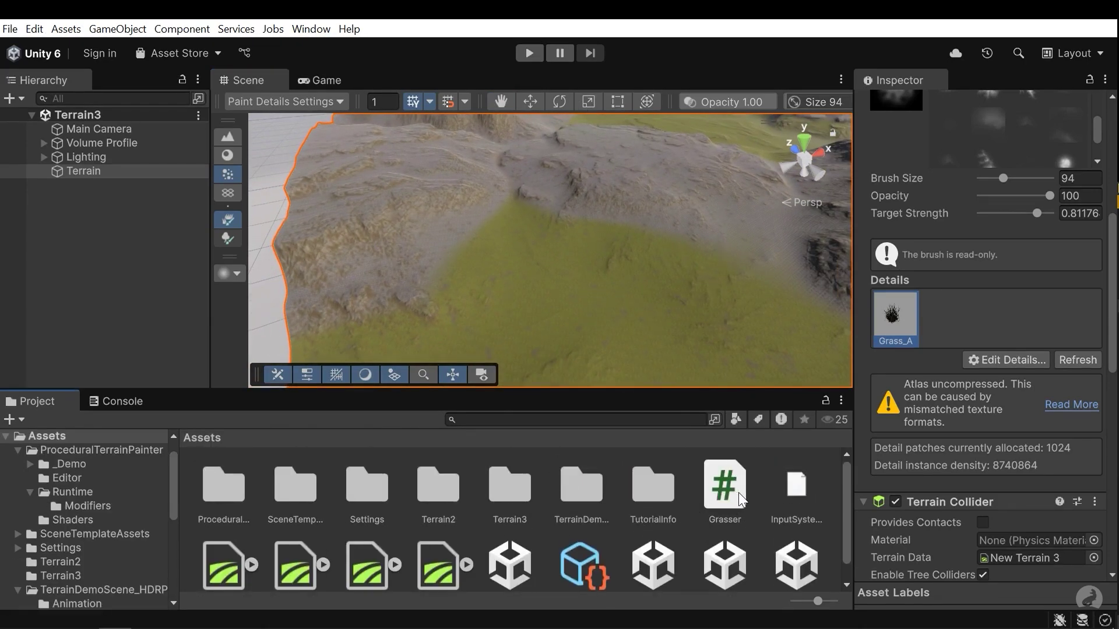
pyautogui.click(760, 489)
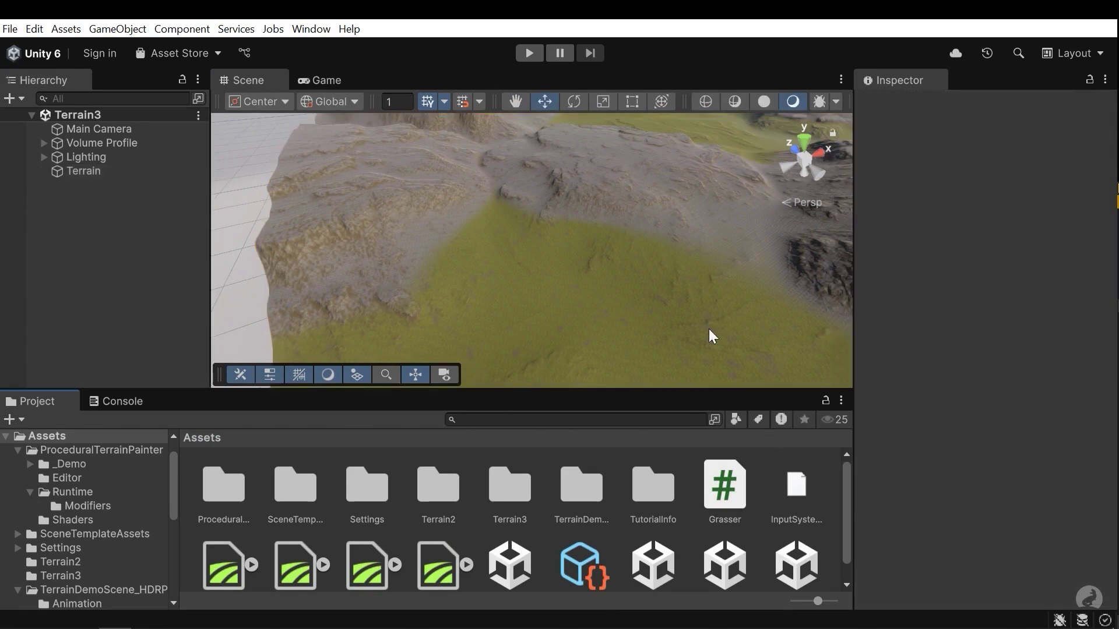
pyautogui.moveTo(678, 300); pyautogui.dragTo(723, 288, button='right')
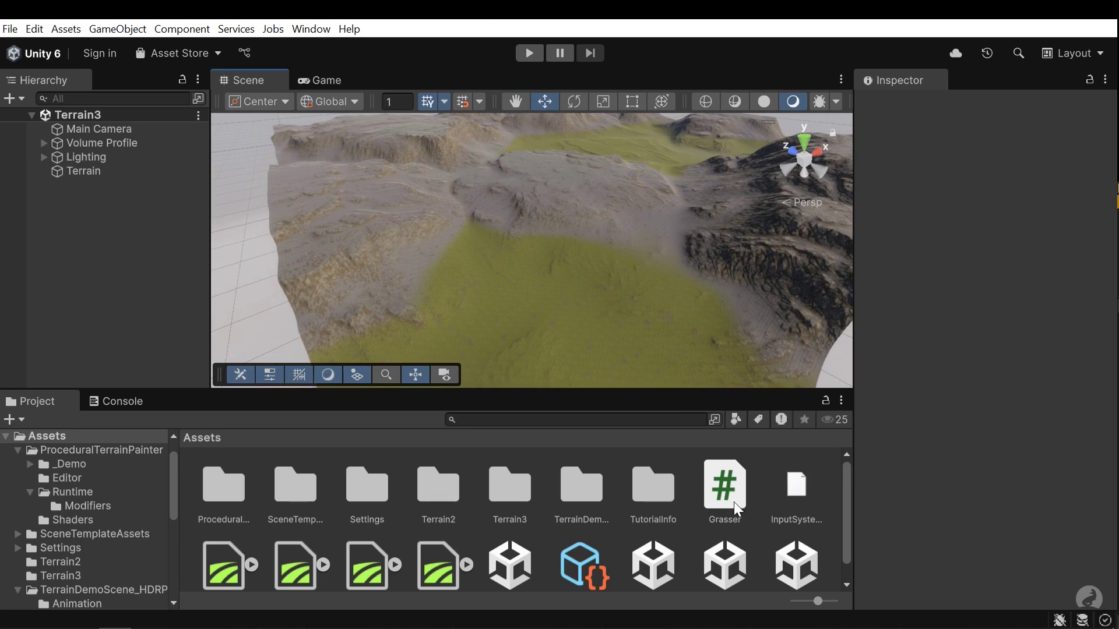
# Step: Attach the Grasser script from the Assets folder to the Main Camera as a component
pyautogui.moveTo(682, 308); pyautogui.dragTo(676, 275, button='right')
pyautogui.press('w')
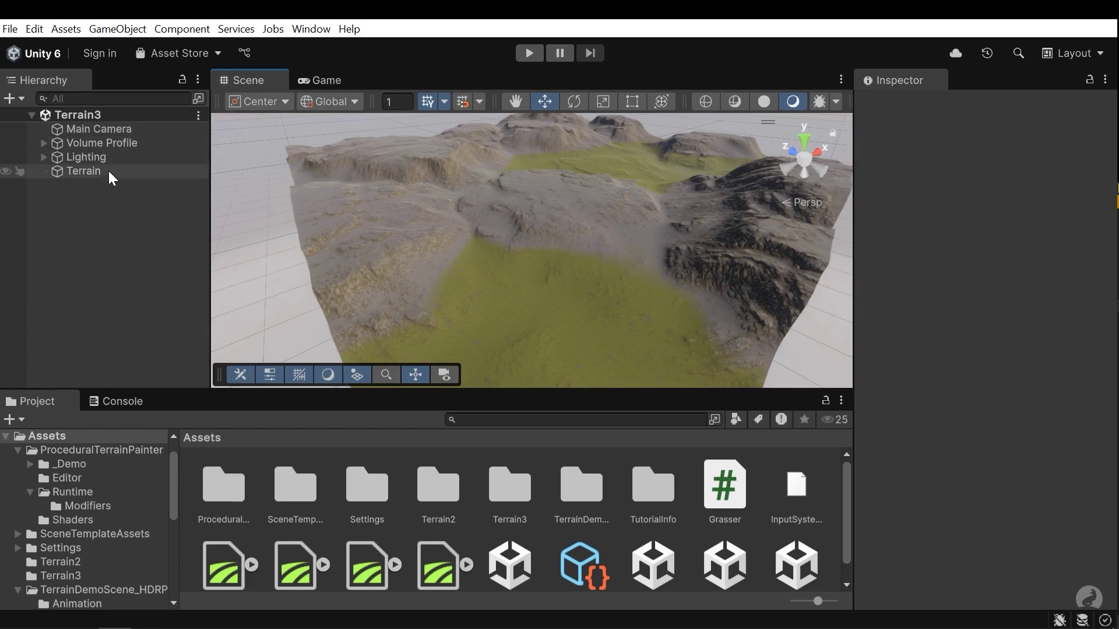
pyautogui.click(103, 144)
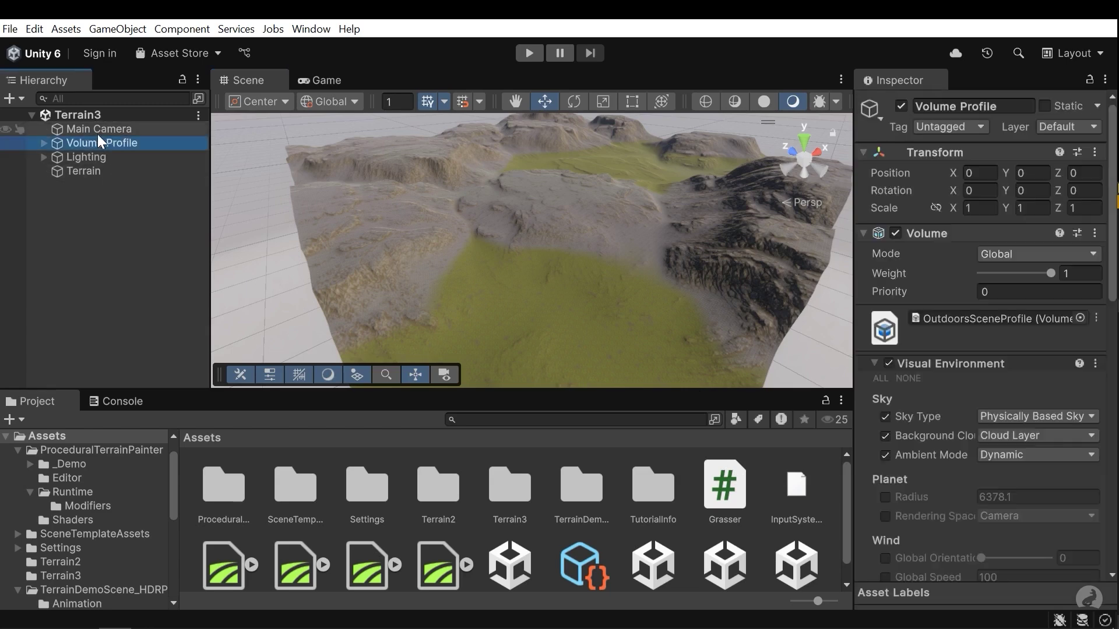
pyautogui.click(97, 130)
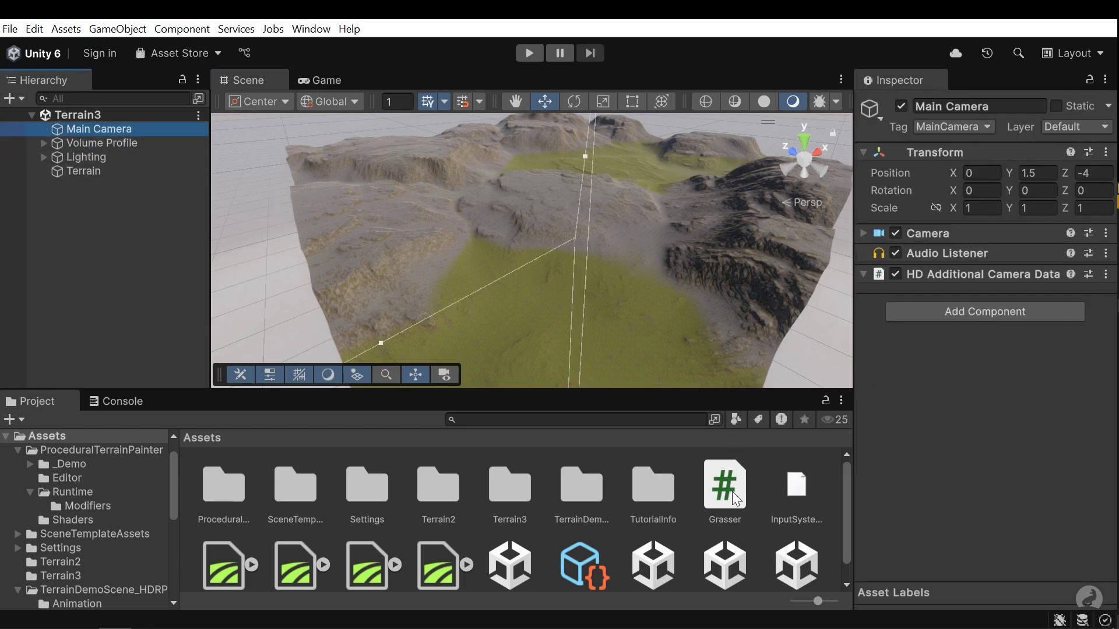
pyautogui.moveTo(732, 491); pyautogui.dragTo(907, 398)
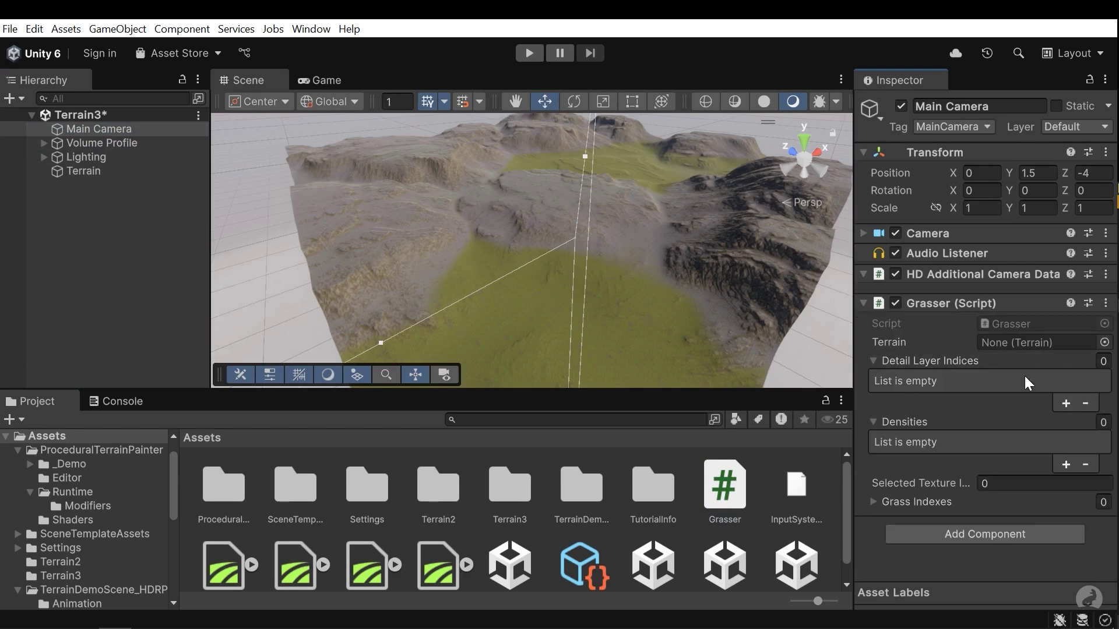
# Step: Add another detail mesh to the terrain's details, with Grass_B as its Detail Prefab
pyautogui.moveTo(621, 206); pyautogui.dragTo(632, 216, button='right')
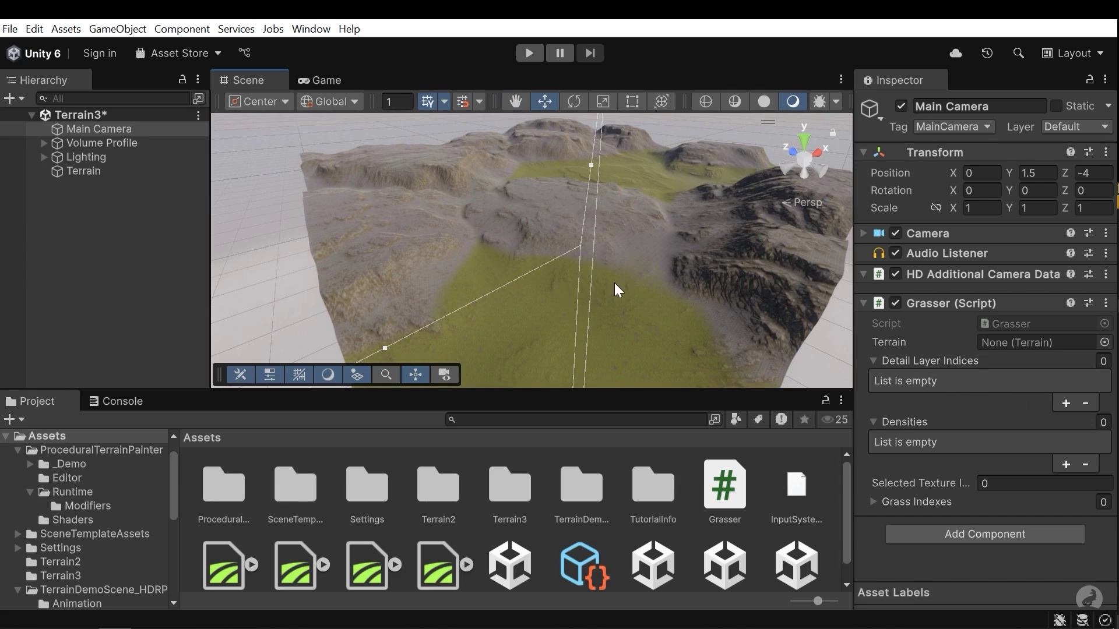
pyautogui.click(667, 289)
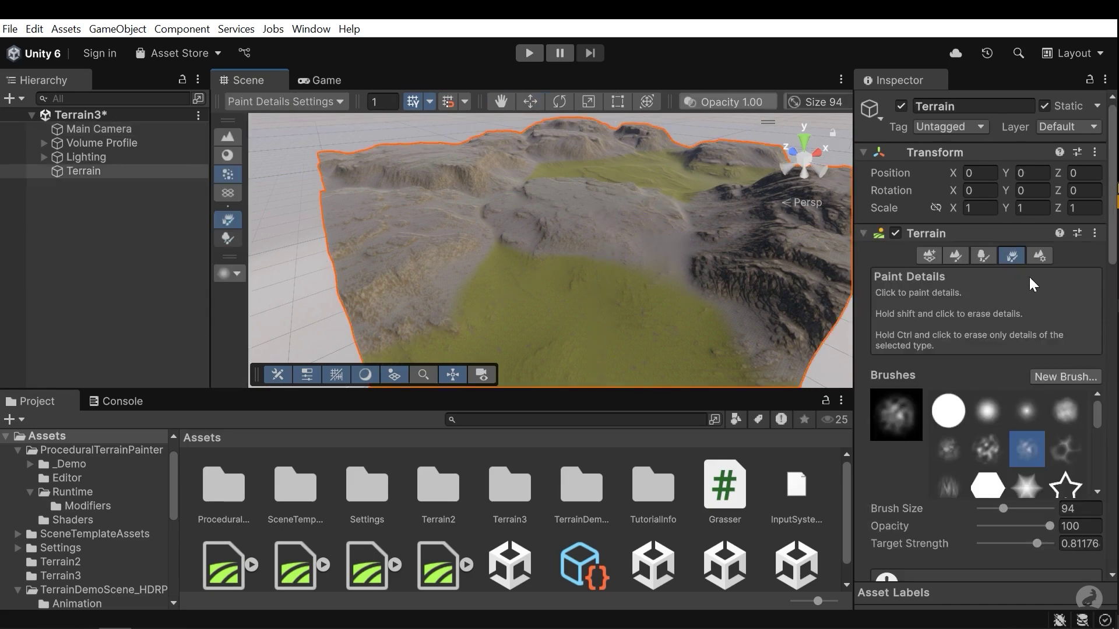
pyautogui.scroll(-2, 1021, 303)
pyautogui.scroll(-8, 1049, 431)
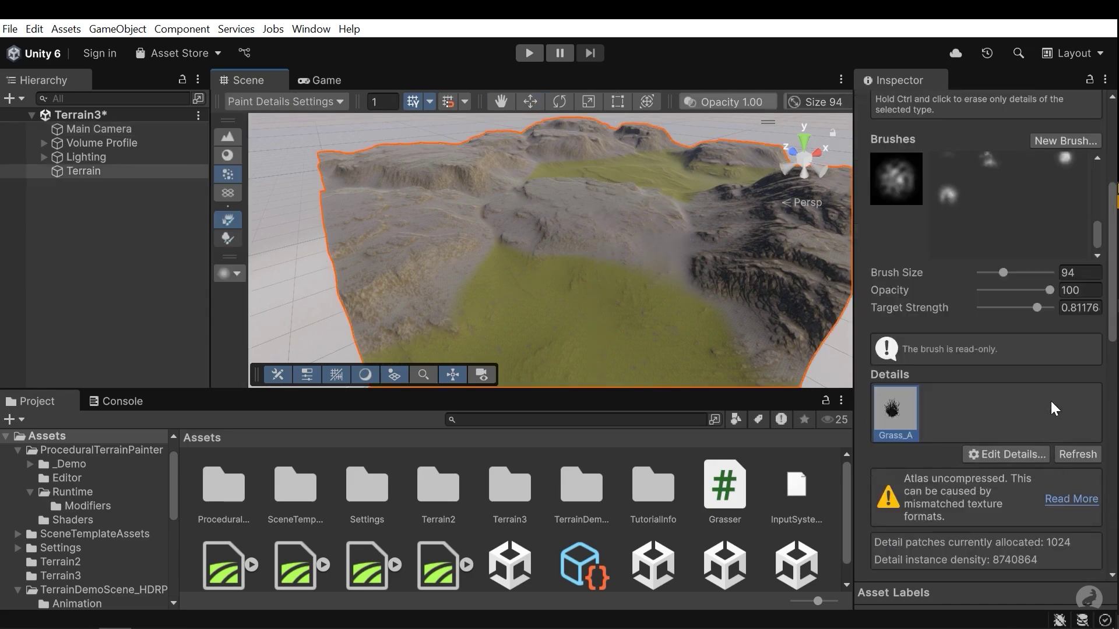
pyautogui.scroll(-3, 1053, 407)
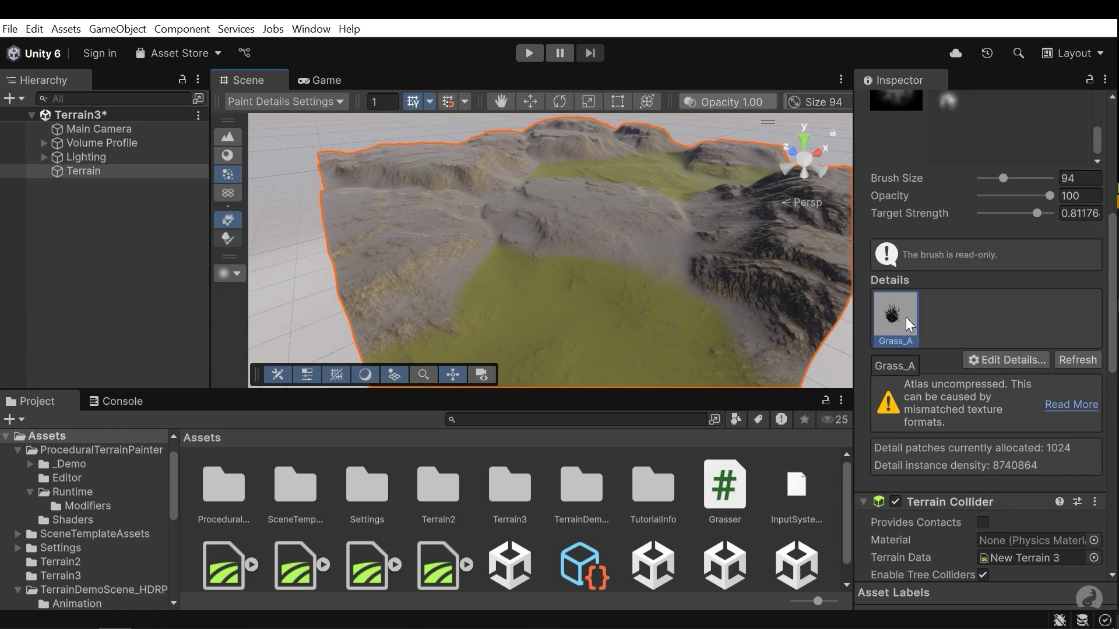
pyautogui.click(1006, 360)
pyautogui.click(1016, 379)
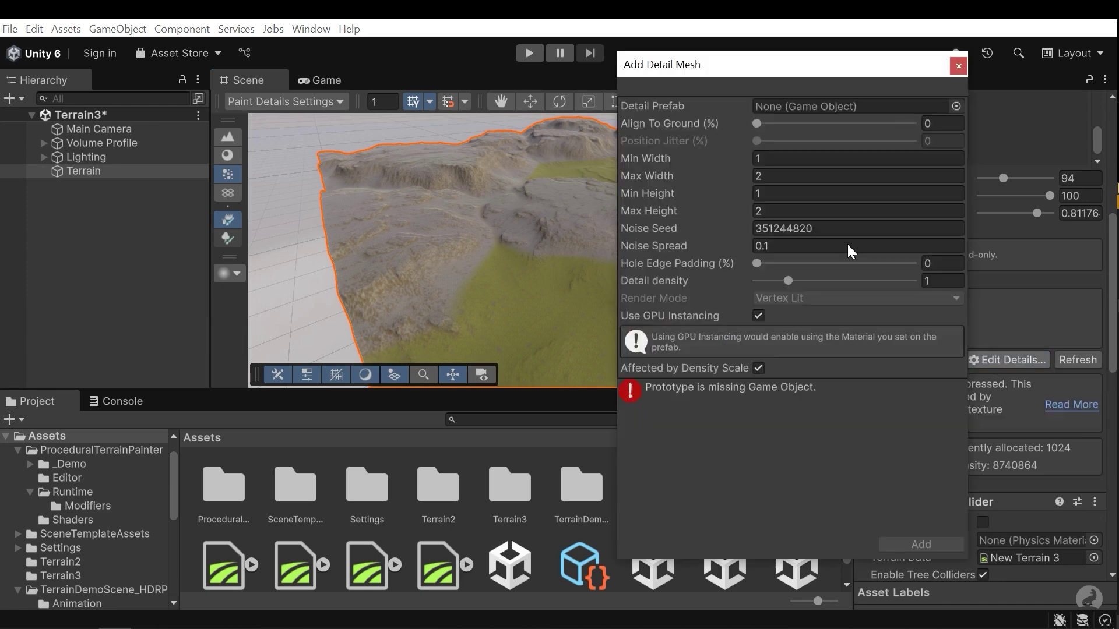
pyautogui.click(957, 106)
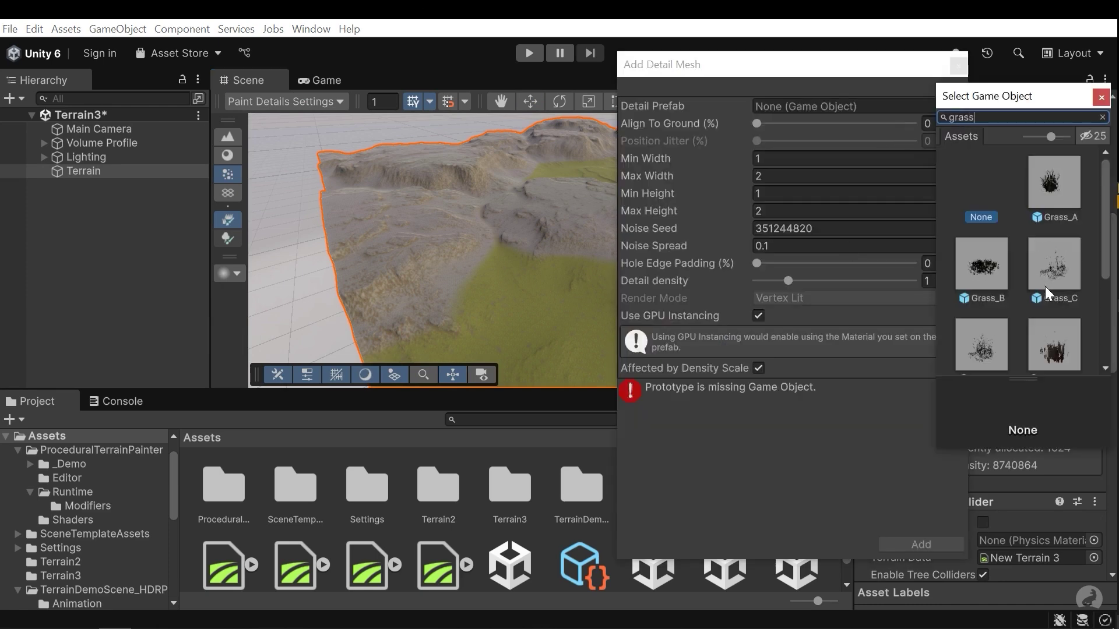
pyautogui.doubleClick(1044, 286)
pyautogui.click(921, 545)
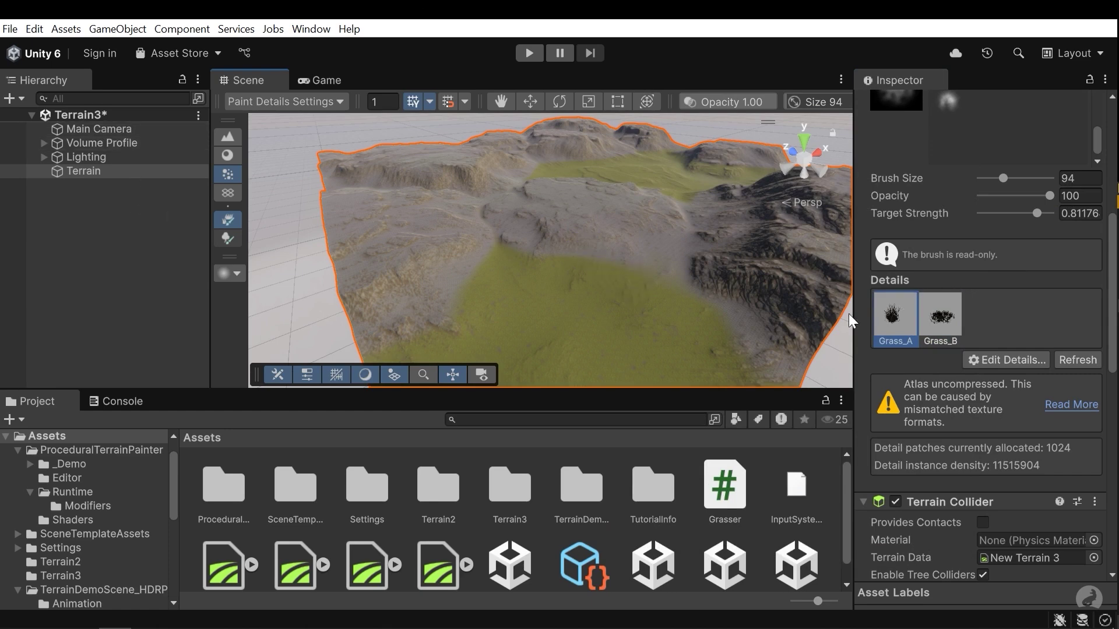
# Step: Add one Detail Layer Indices element to the Main Camera's Grasser script, leaving its index at 0
pyautogui.click(98, 133)
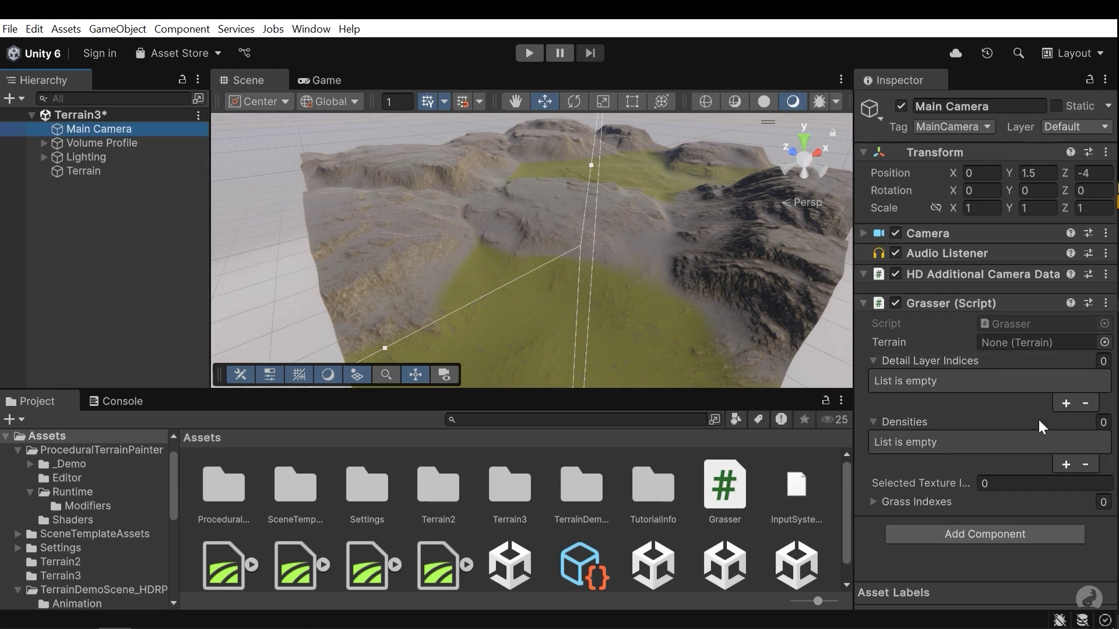
pyautogui.click(1071, 402)
pyautogui.click(1069, 405)
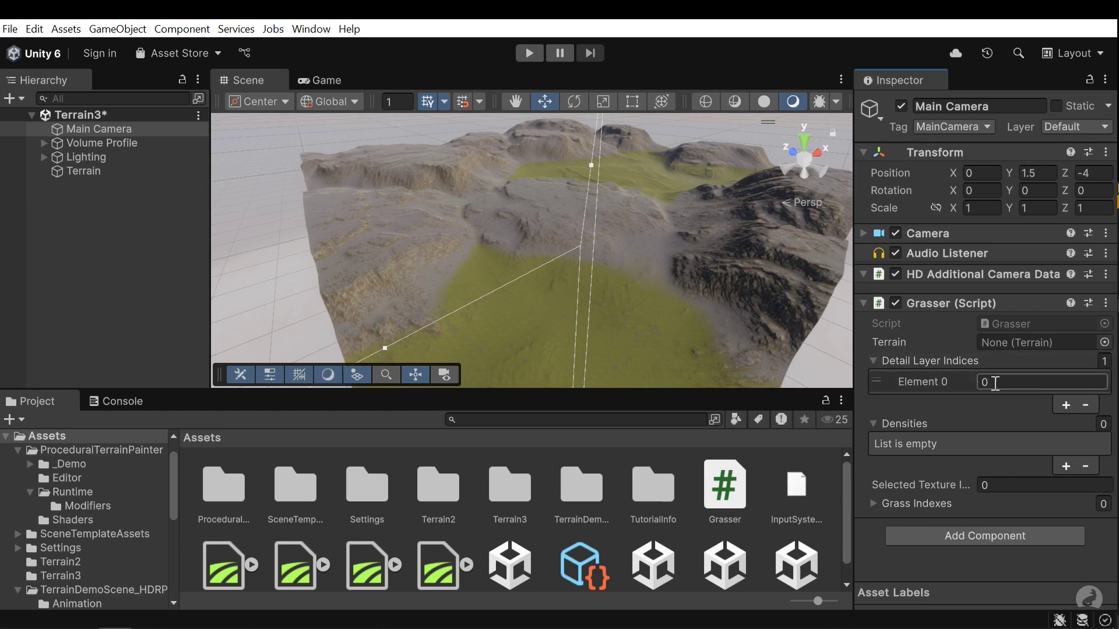
# Step: Try adding two more Detail Layer Indices elements to the Grasser script, with values 1 and 2
pyautogui.click(1066, 405)
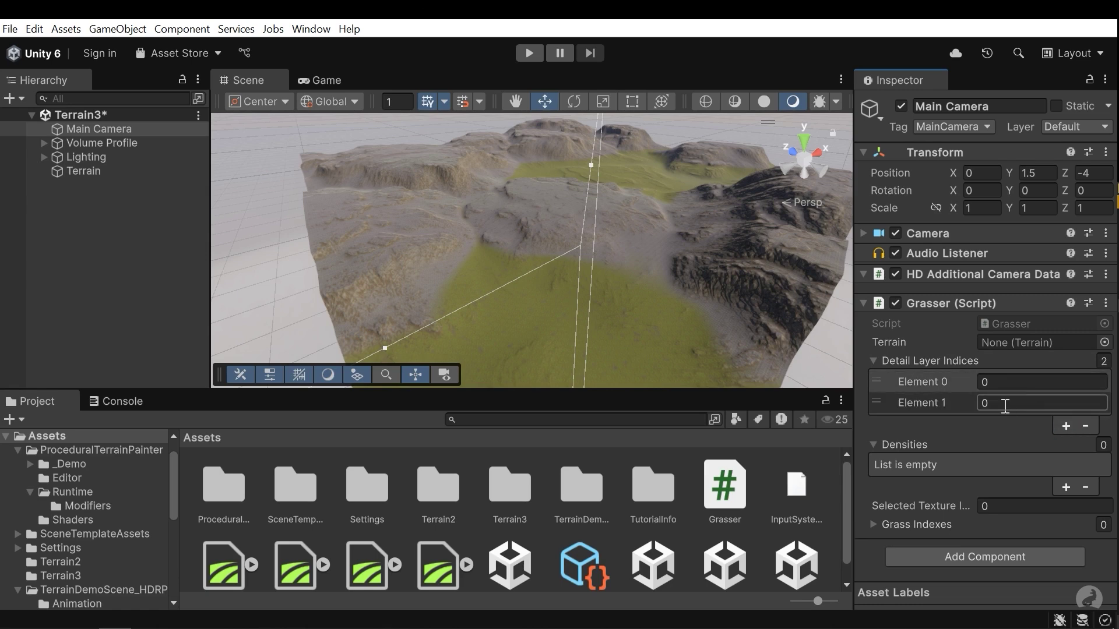
pyautogui.press('BackSpace')
pyautogui.write('1')
pyautogui.click(1066, 428)
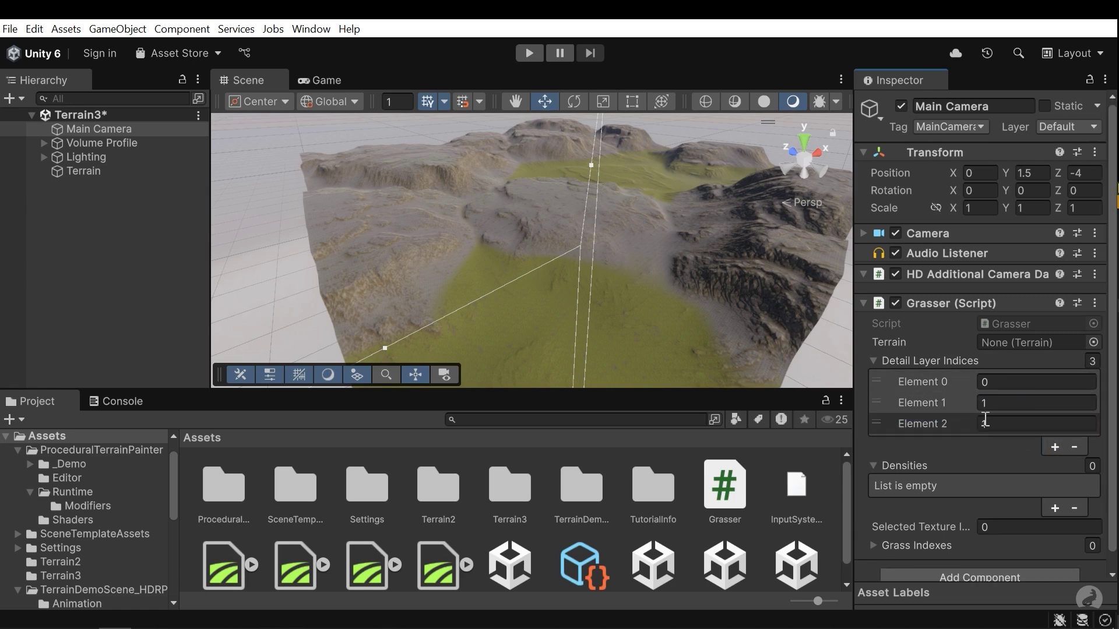
pyautogui.click(988, 421)
pyautogui.press('BackSpace')
pyautogui.write('2')
# Step: Check the terrain's detail list, and add one Densities element of 3000 to the Main Camera's Grasser script
pyautogui.click(513, 305)
pyautogui.scroll(-8, 961, 338)
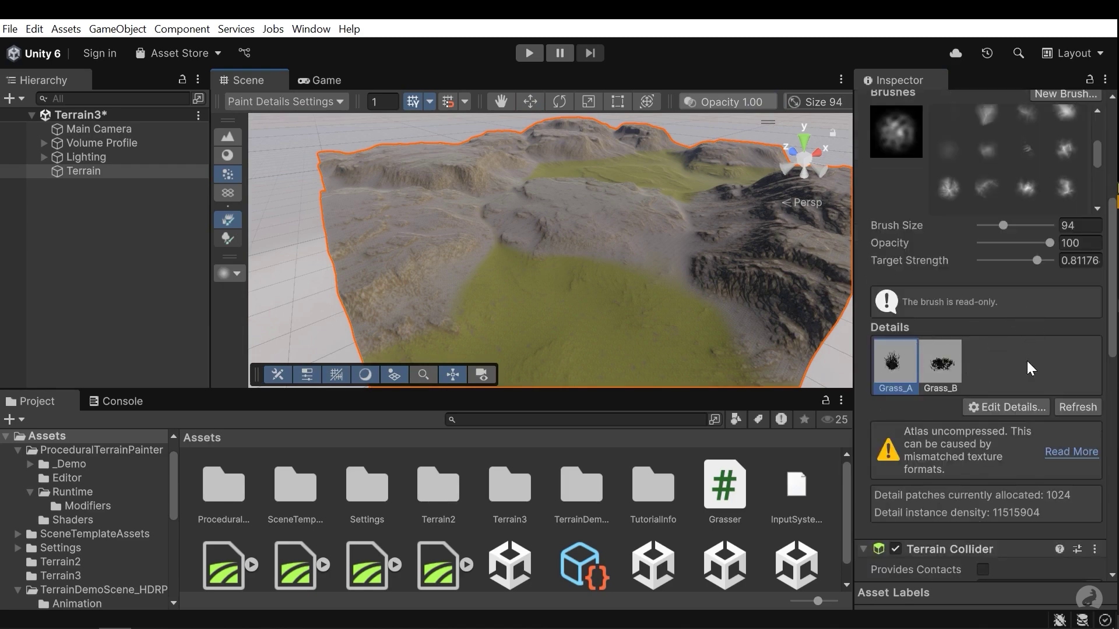
pyautogui.click(99, 128)
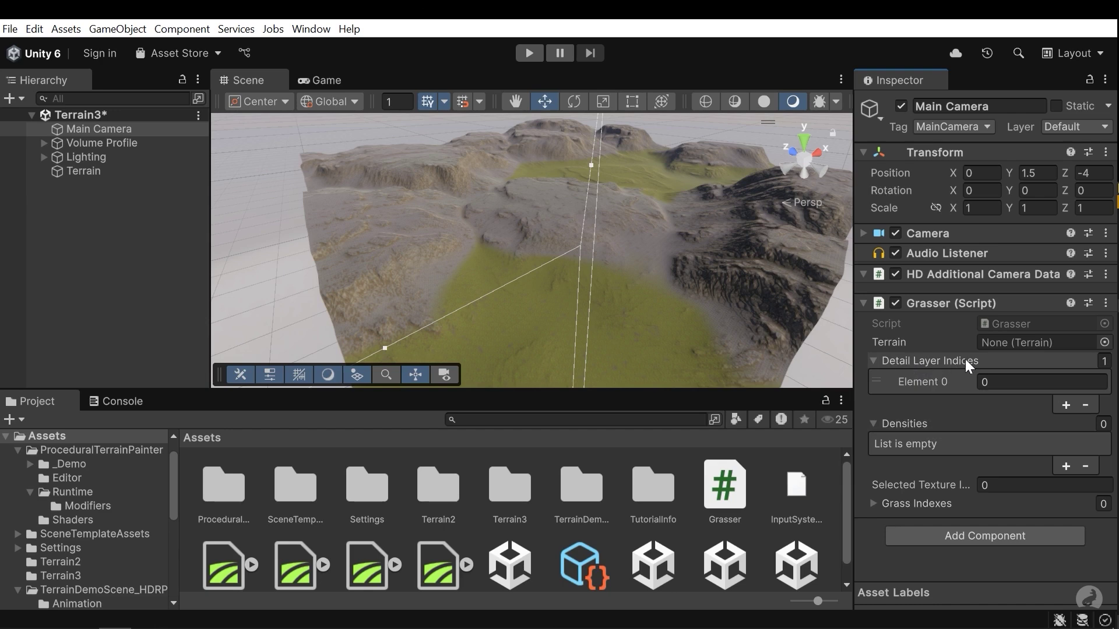
pyautogui.click(1066, 467)
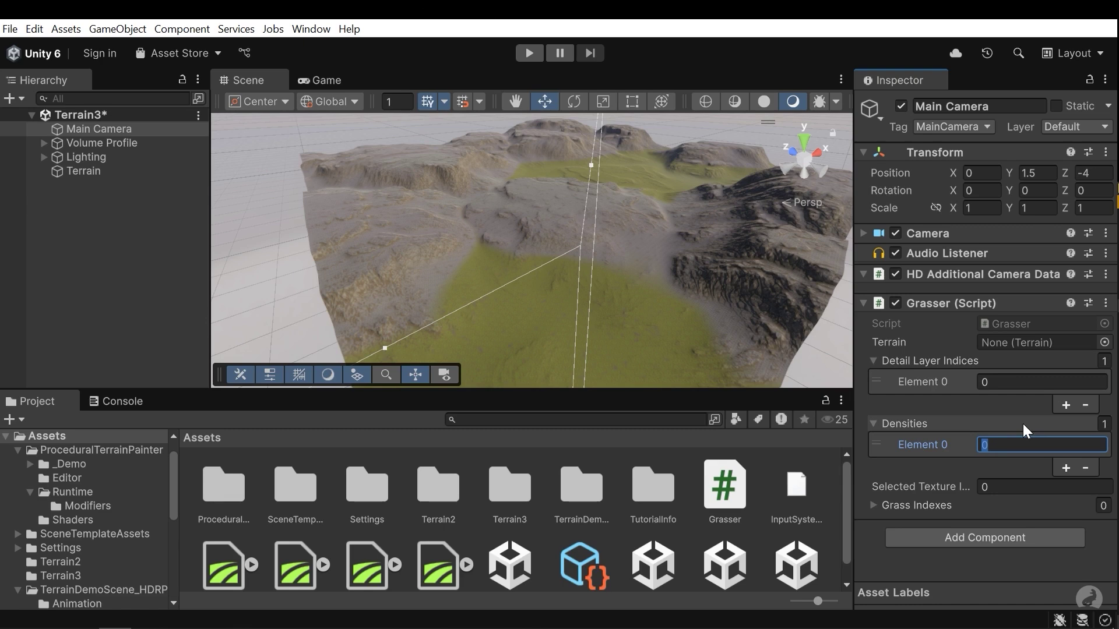
pyautogui.write('3000')
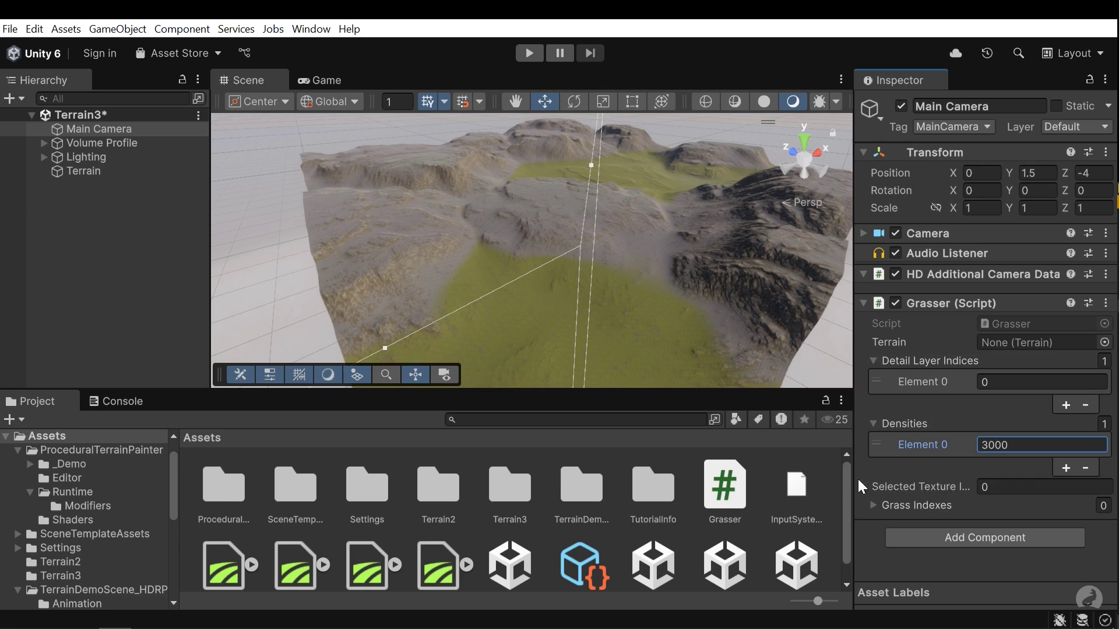
# Step: Widen the Inspector and review the order of the terrain's texture layers in Paint Texture mode
pyautogui.moveTo(854, 479)
pyautogui.mouseDown()
pyautogui.moveTo(781, 475)
pyautogui.moveTo(821, 482)
pyautogui.mouseUp()
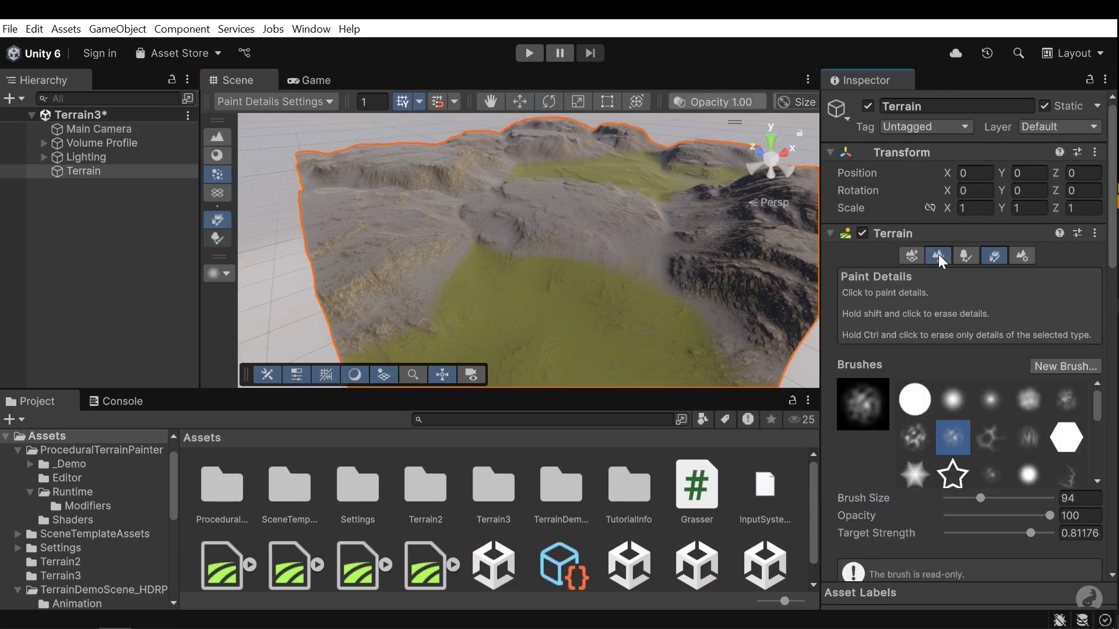
pyautogui.click(938, 254)
pyautogui.scroll(-3, 1044, 302)
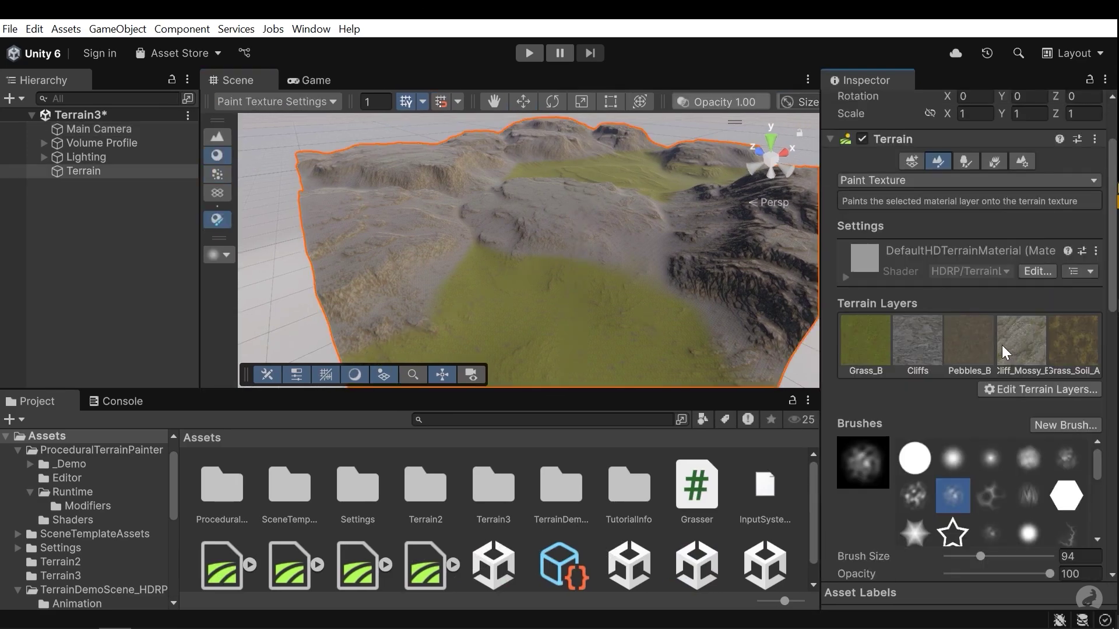
pyautogui.scroll(1, 983, 310)
# Step: Assign the scene's Terrain object to the Terrain reference of the Main Camera's Grasser script
pyautogui.click(98, 129)
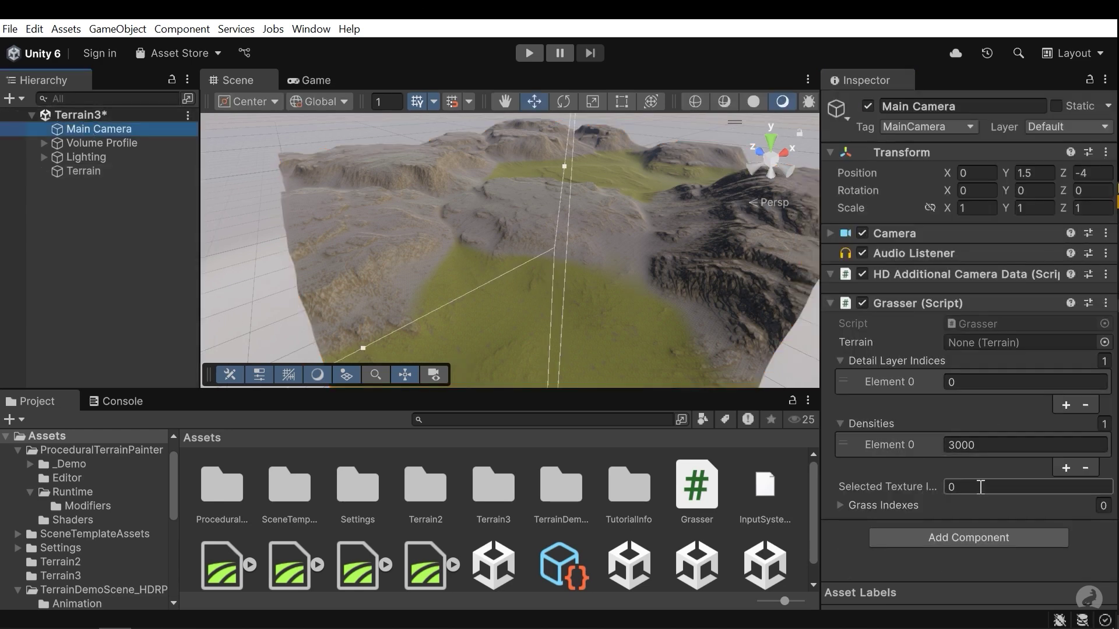
pyautogui.moveTo(663, 208); pyautogui.dragTo(669, 203, button='right')
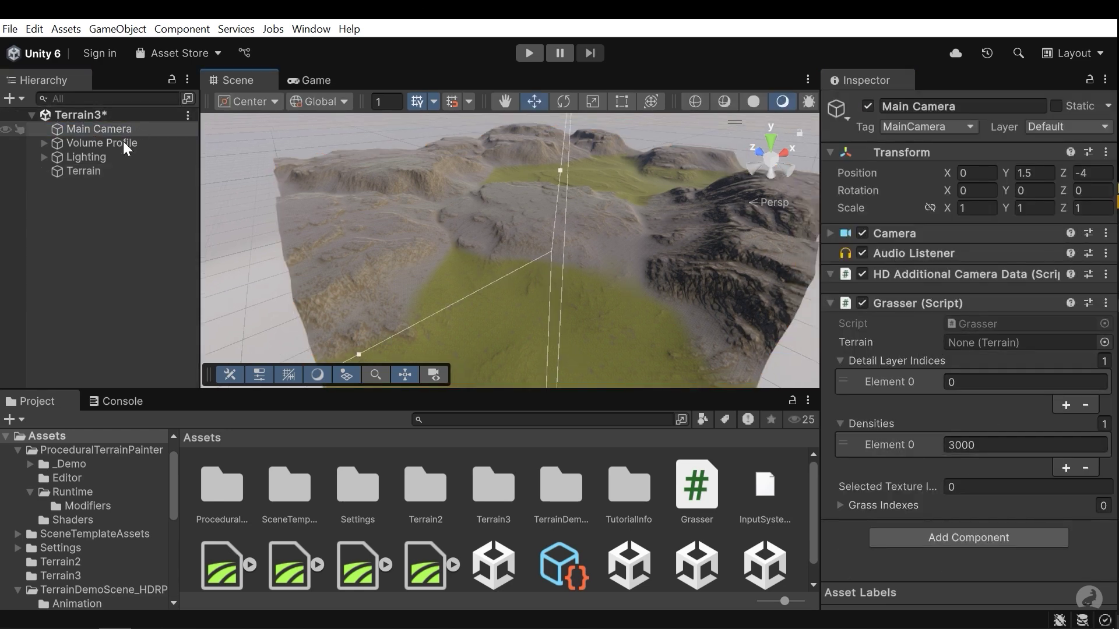
pyautogui.moveTo(142, 178); pyautogui.dragTo(965, 349)
# Step: Clear the selection and run the scene in Play mode to execute the Grasser script
pyautogui.moveTo(468, 242); pyautogui.dragTo(445, 226, button='right')
pyautogui.click(422, 153)
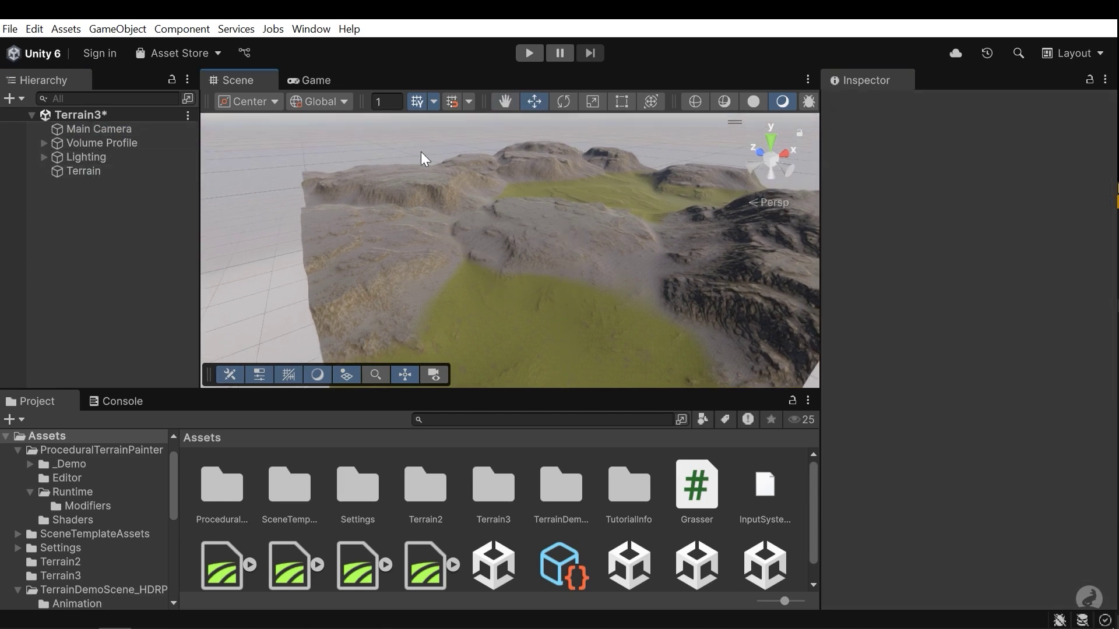
pyautogui.moveTo(421, 154); pyautogui.dragTo(459, 163, button='right')
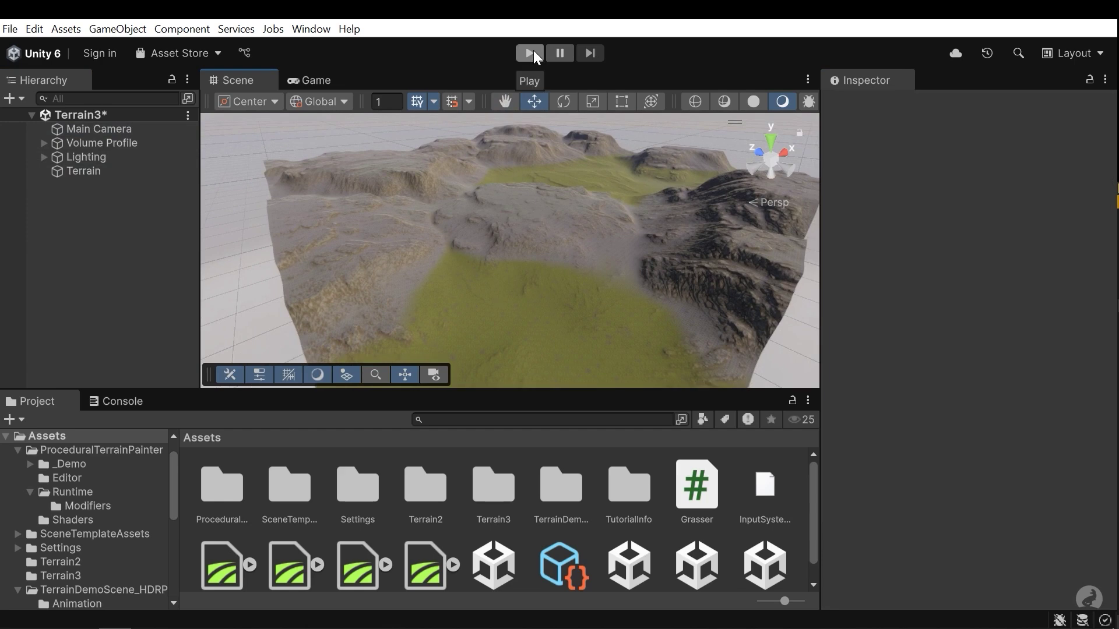
pyautogui.moveTo(588, 250); pyautogui.dragTo(586, 208, button='right')
pyautogui.keyDown('alt'); pyautogui.moveTo(586, 208); pyautogui.dragTo(590, 222); pyautogui.keyUp('alt')
pyautogui.click(535, 51)
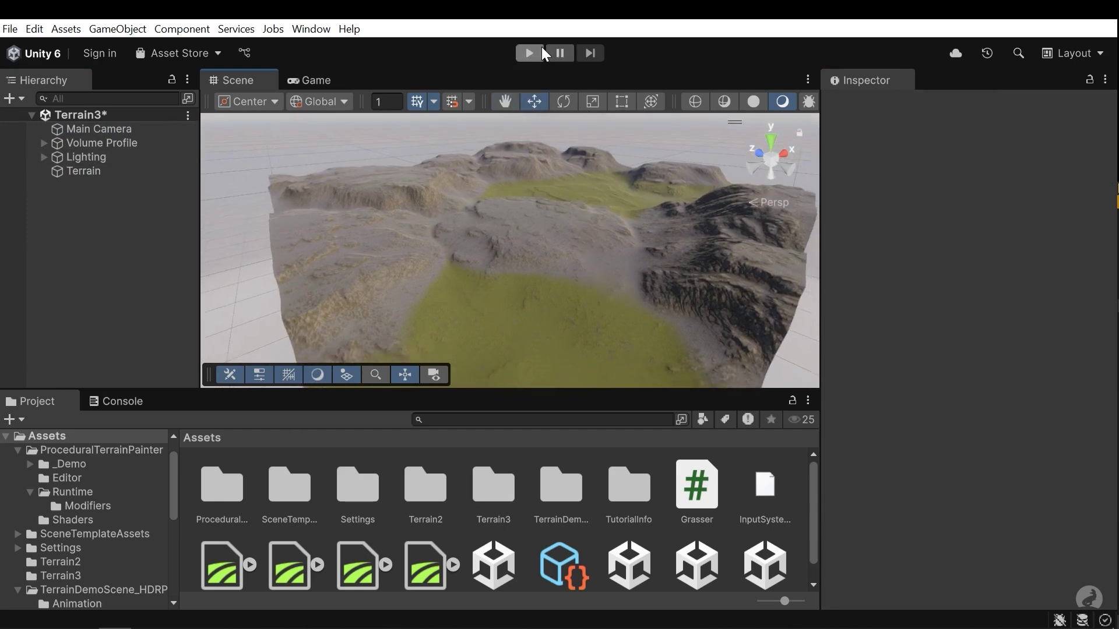
pyautogui.click(533, 53)
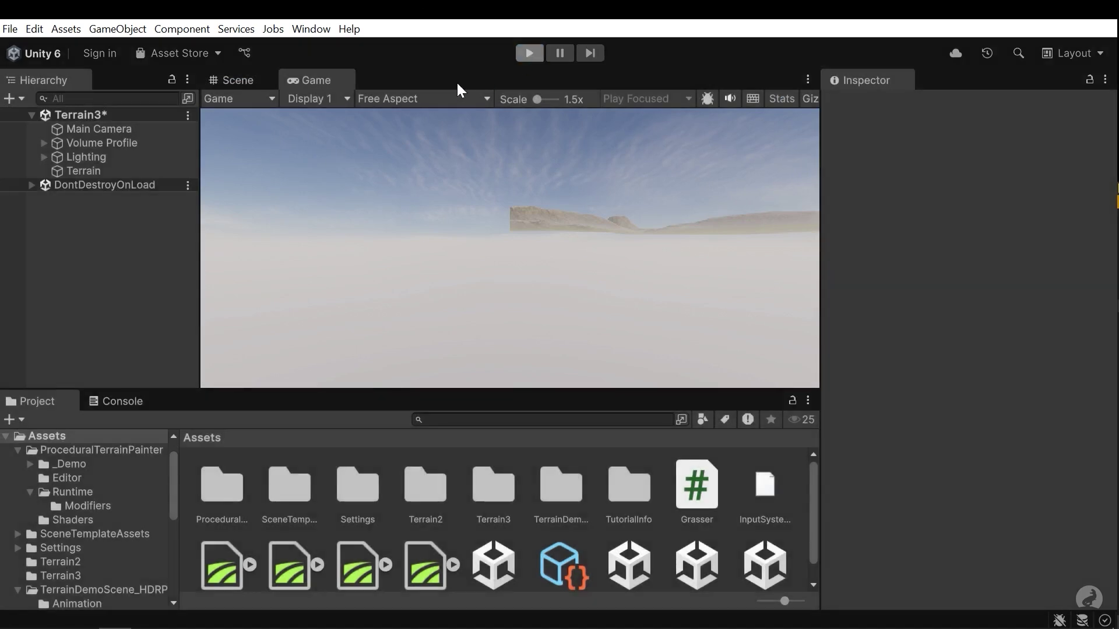
# Step: Show the Scene view and examine the grass distribution over the terrain from close up
pyautogui.click(249, 80)
pyautogui.keyDown('alt'); pyautogui.moveTo(514, 229); pyautogui.dragTo(574, 201); pyautogui.keyUp('alt')
pyautogui.press('w')
pyautogui.moveTo(575, 201); pyautogui.dragTo(575, 142, button='right')
pyautogui.keyDown('alt'); pyautogui.moveTo(574, 142); pyautogui.dragTo(684, 66); pyautogui.keyUp('alt')
pyautogui.moveTo(685, 67); pyautogui.dragTo(479, 64, button='right')
pyautogui.keyDown('alt'); pyautogui.moveTo(479, 65); pyautogui.dragTo(747, 184); pyautogui.keyUp('alt')
pyautogui.press('w')
pyautogui.moveTo(747, 184); pyautogui.dragTo(750, 64, button='right')
pyautogui.press('w')
pyautogui.moveTo(757, 105); pyautogui.dragTo(647, 216, button='right')
pyautogui.scroll(-4, 645, 217)
pyautogui.scroll(4, 645, 210)
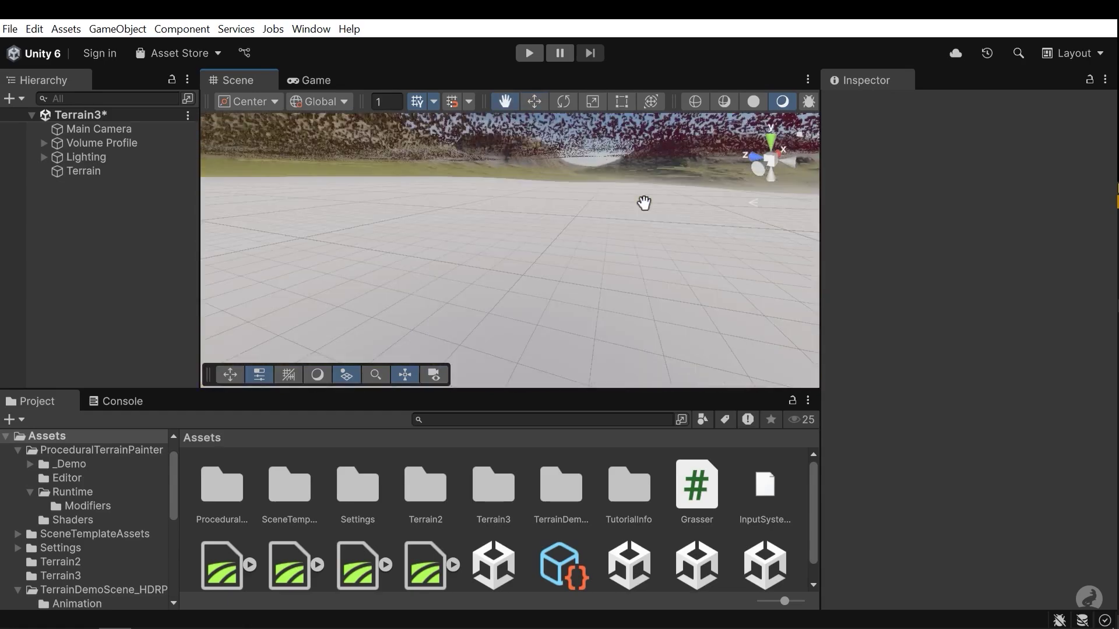
pyautogui.scroll(-3, 643, 207)
pyautogui.moveTo(624, 233)
pyautogui.mouseDown(button='right')
pyautogui.moveTo(624, 272)
pyautogui.moveTo(637, 284)
pyautogui.moveTo(581, 327)
pyautogui.mouseUp(button='right')
# Step: Open the Grass_A detail mesh for editing in the Terrain's Paint Details mode
pyautogui.click(638, 283)
pyautogui.press('w')
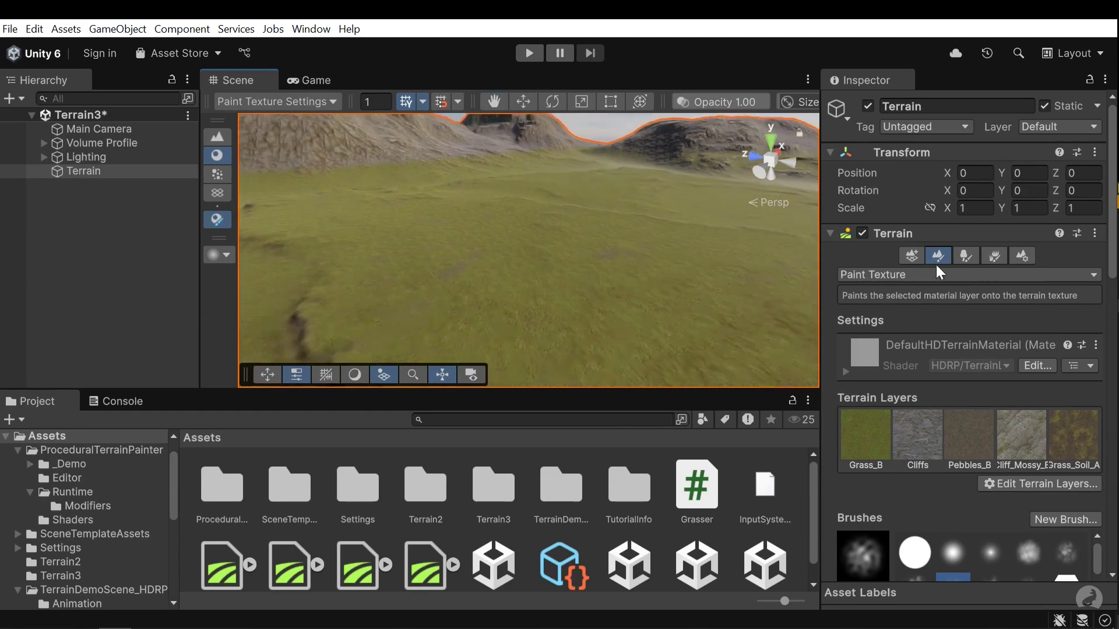
pyautogui.click(996, 257)
pyautogui.scroll(-3, 1062, 248)
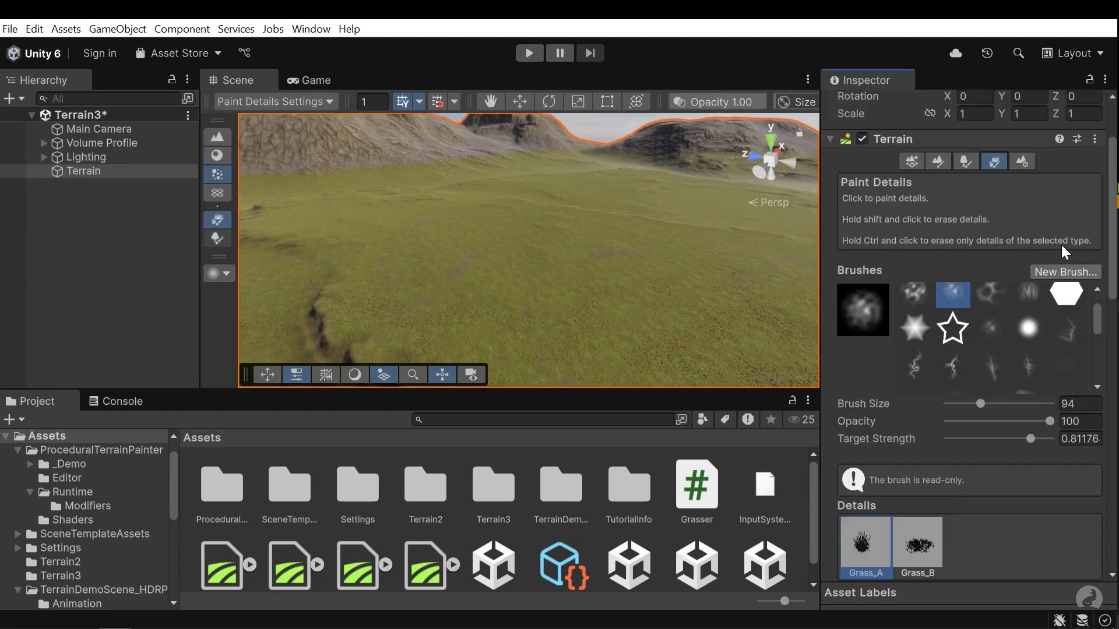
pyautogui.scroll(-9, 1051, 305)
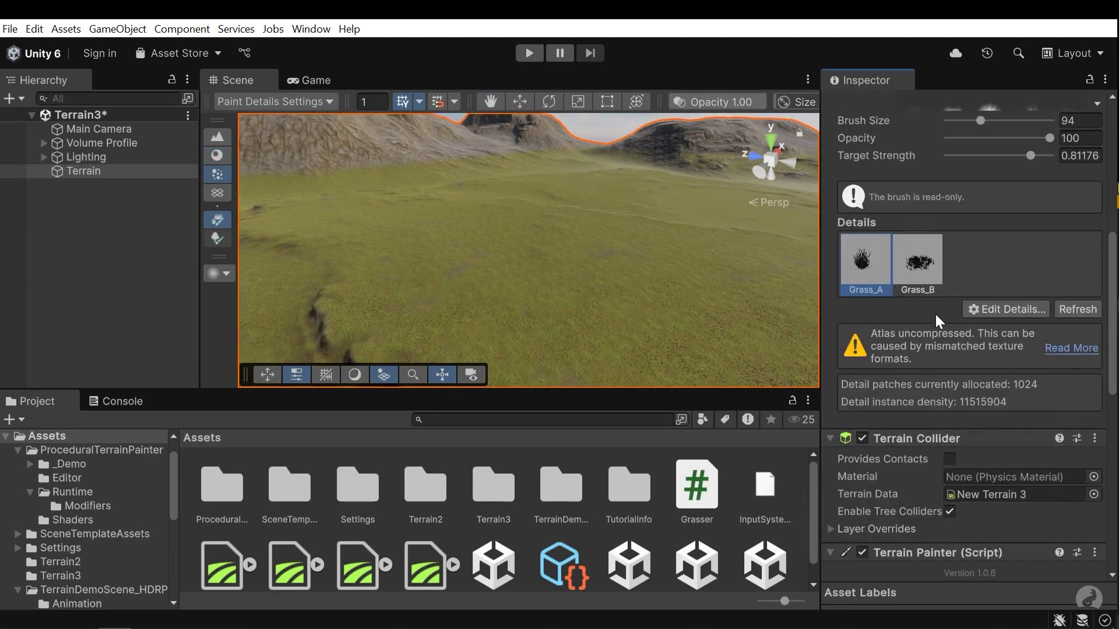
pyautogui.scroll(3, 996, 371)
pyautogui.click(1008, 405)
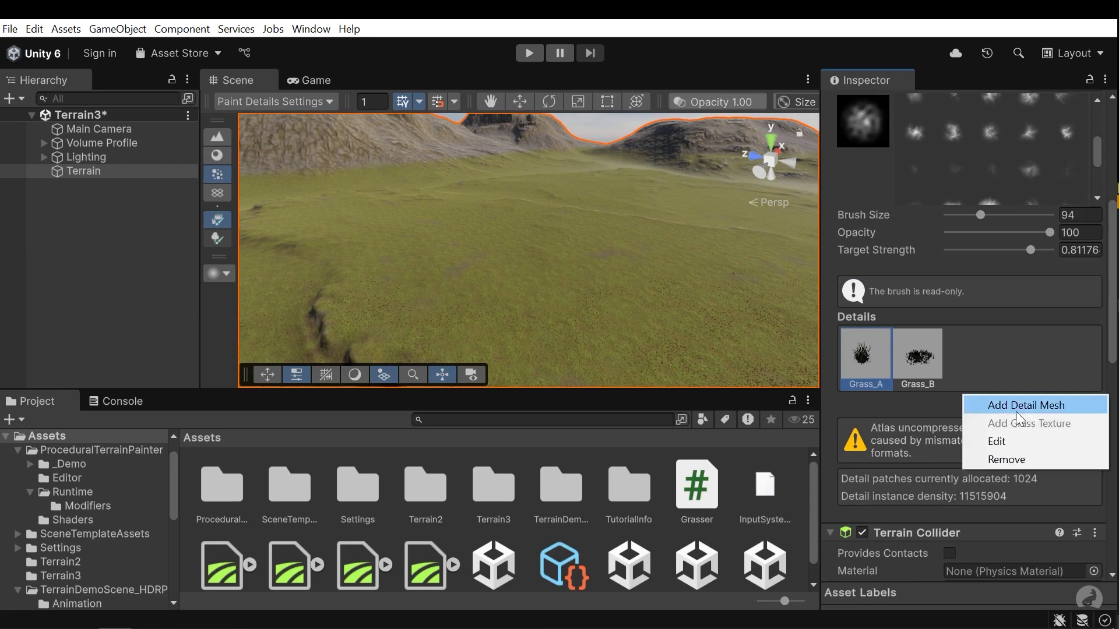
pyautogui.click(1003, 441)
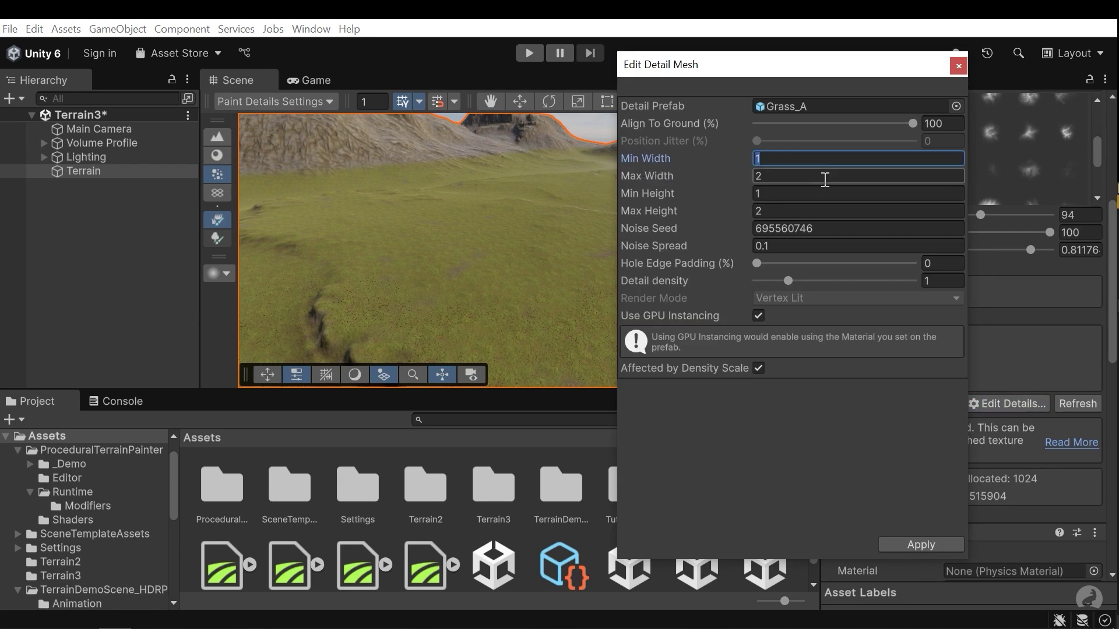
# Step: Set the Grass_A detail mesh's minimum width and height to 15 and its maximum width and height to 20
pyautogui.write('20')
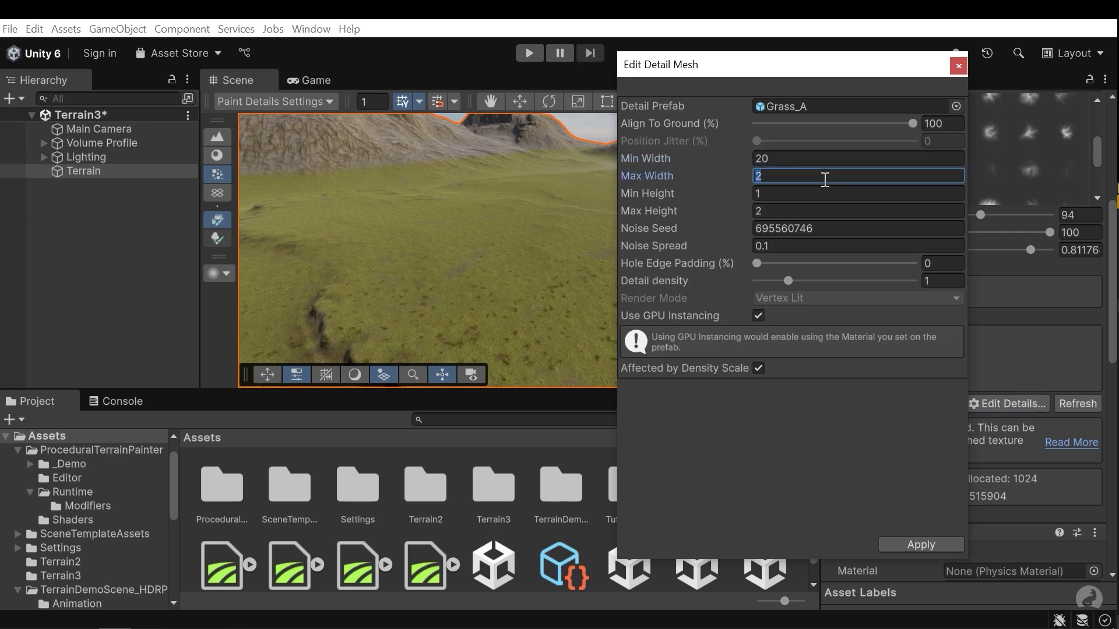
pyautogui.write('30')
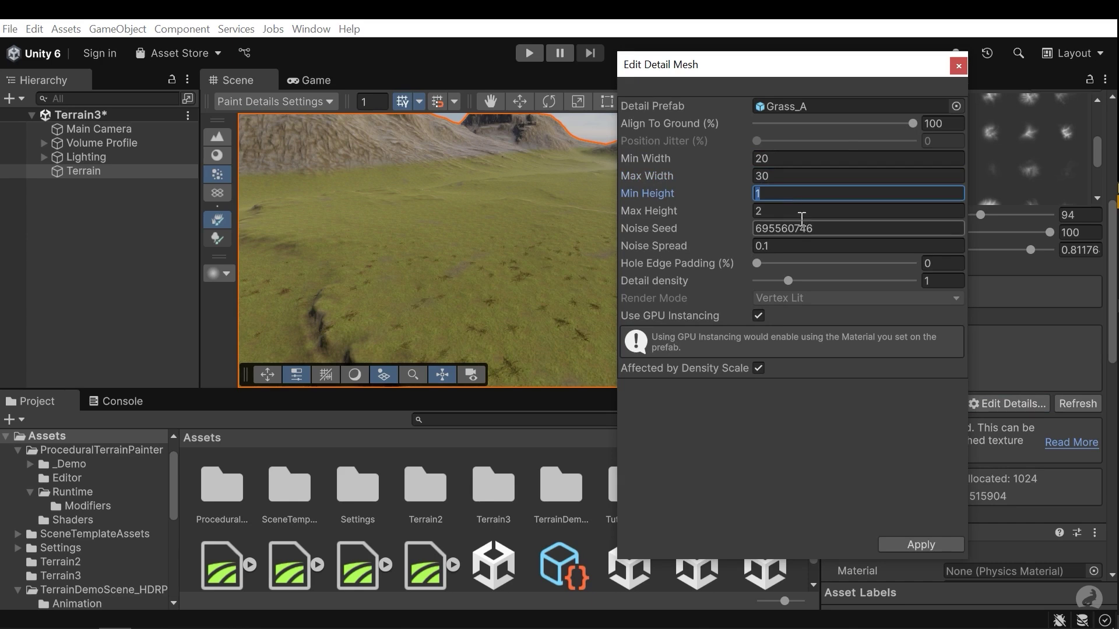
pyautogui.click(774, 156)
pyautogui.write('15')
pyautogui.press('Tab')
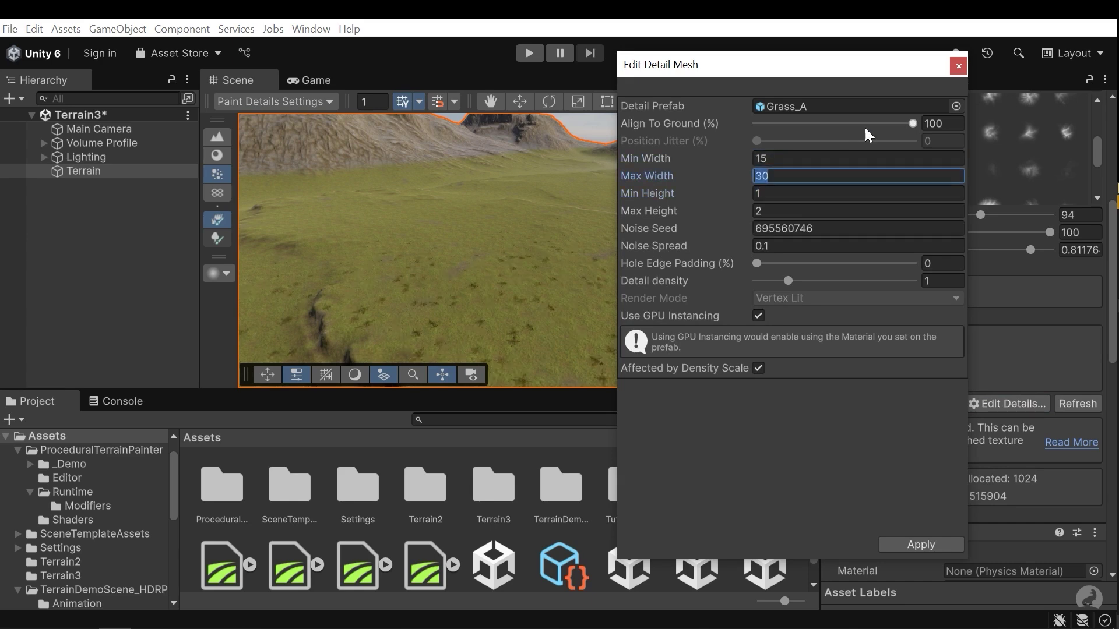
pyautogui.write('20')
pyautogui.press('Tab')
pyautogui.write('15')
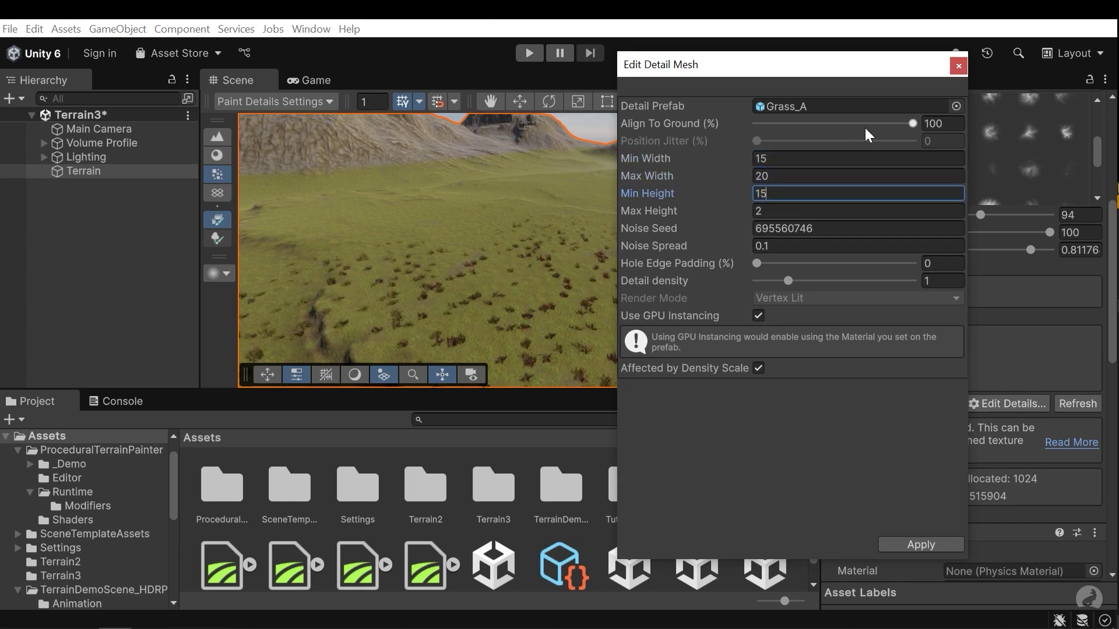
pyautogui.press('Tab')
pyautogui.write('20')
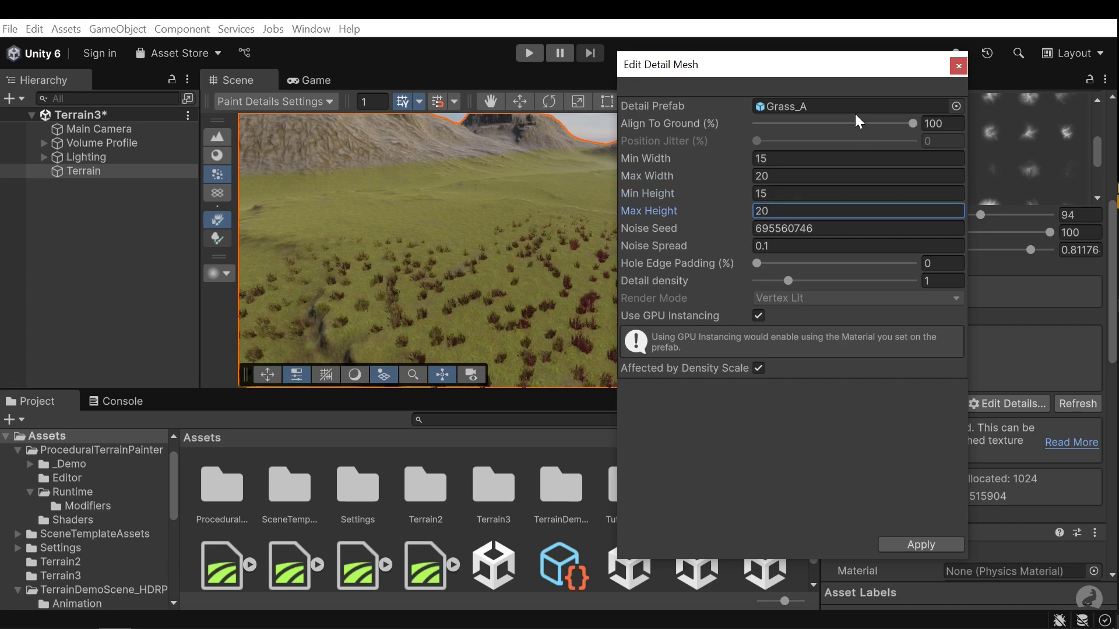
pyautogui.click(961, 68)
# Step: Add a Global Volume as a child of the Volume Profile object
pyautogui.moveTo(712, 259); pyautogui.dragTo(697, 199, button='right')
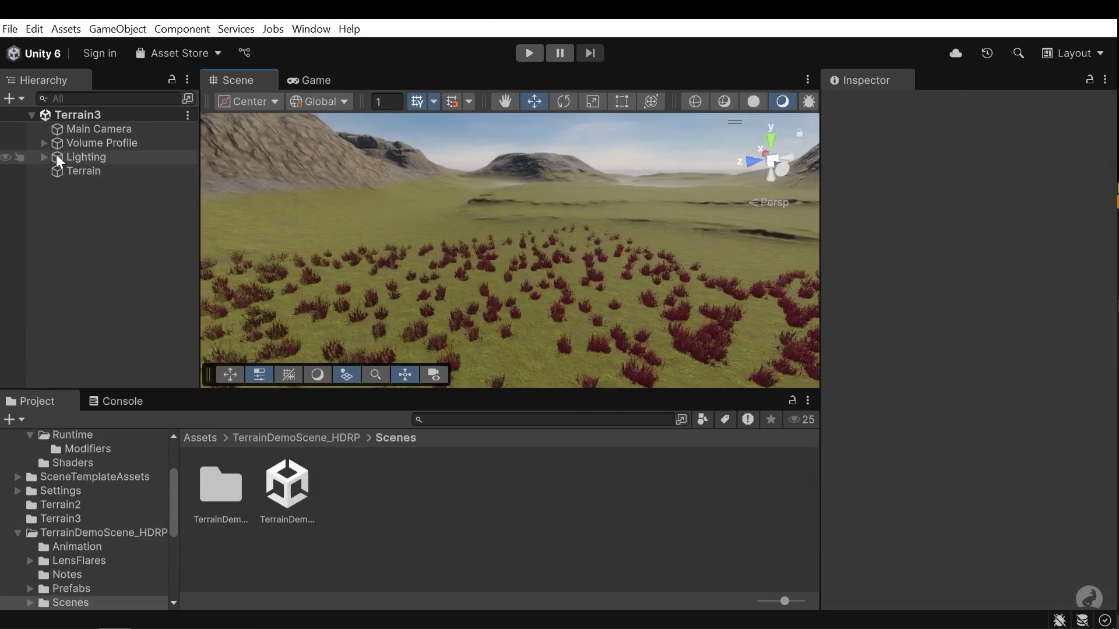
pyautogui.click(44, 143)
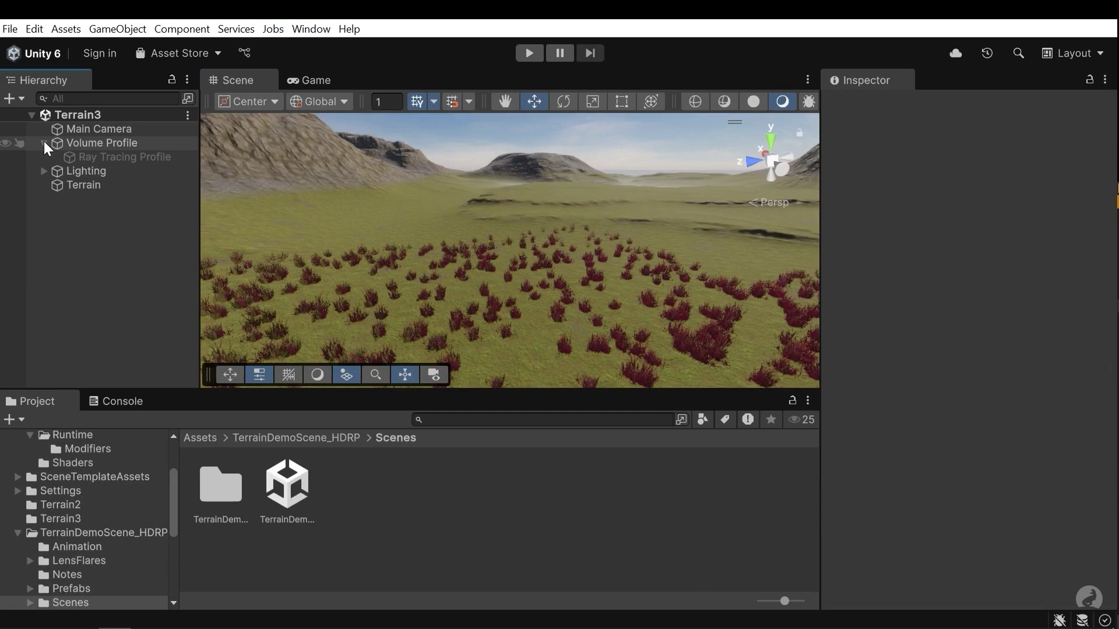
pyautogui.moveTo(532, 290)
pyautogui.mouseDown(button='right')
pyautogui.moveTo(524, 324)
pyautogui.moveTo(527, 278)
pyautogui.mouseUp(button='right')
pyautogui.press('w')
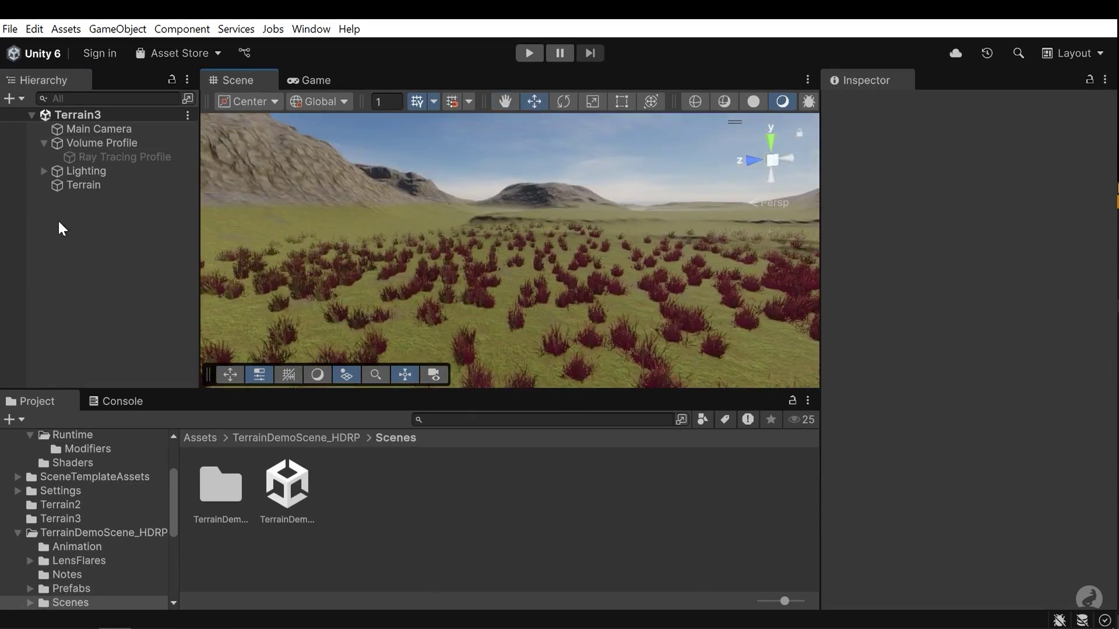
pyautogui.rightClick(100, 143)
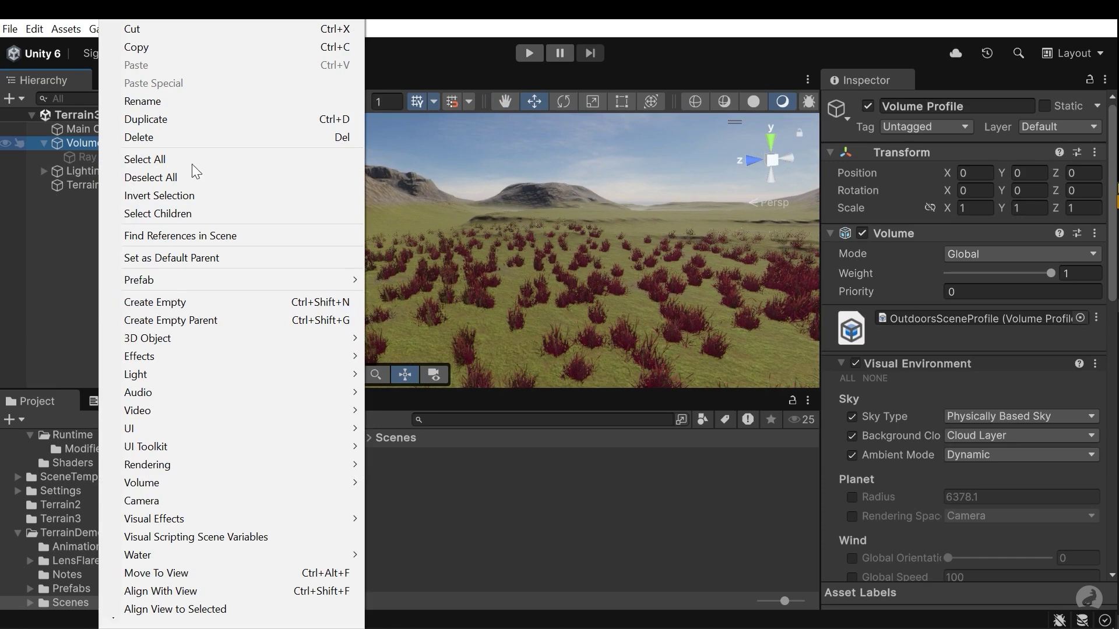
pyautogui.moveTo(216, 484)
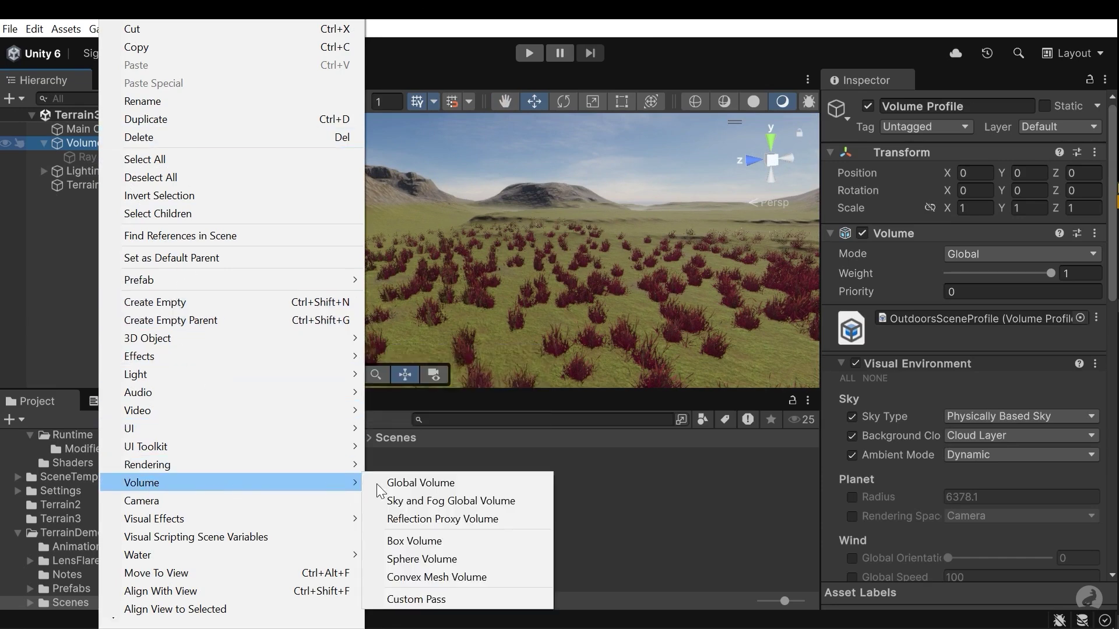
pyautogui.click(414, 482)
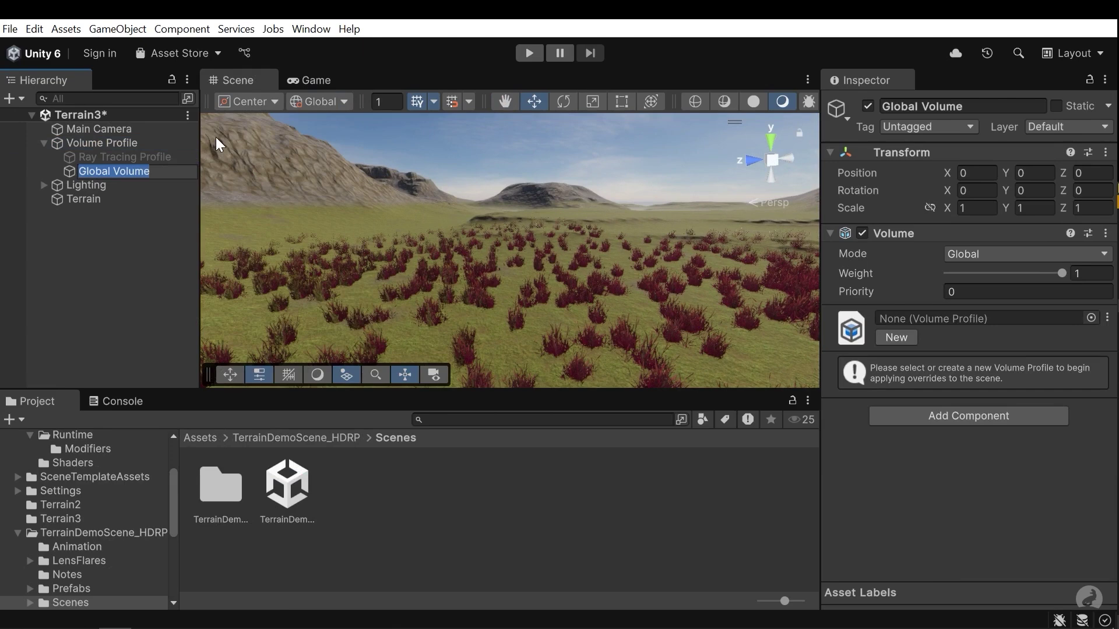
pyautogui.press('Return')
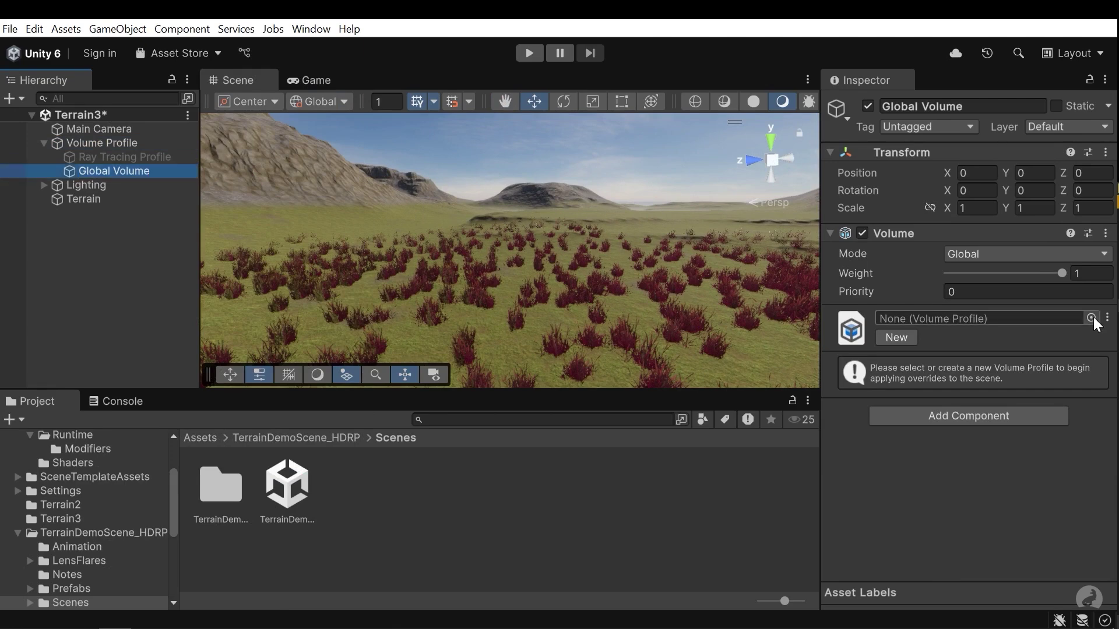
# Step: Assign the GlobalVolume profile to the new Global Volume and view the terrain with it
pyautogui.click(1091, 318)
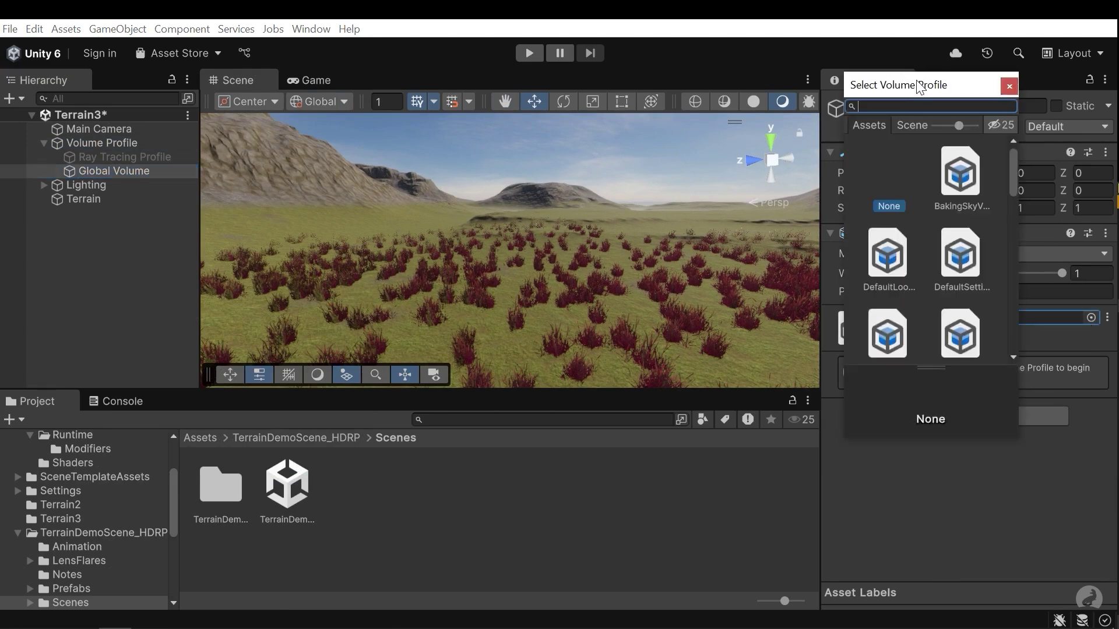
pyautogui.moveTo(919, 86); pyautogui.dragTo(625, 77)
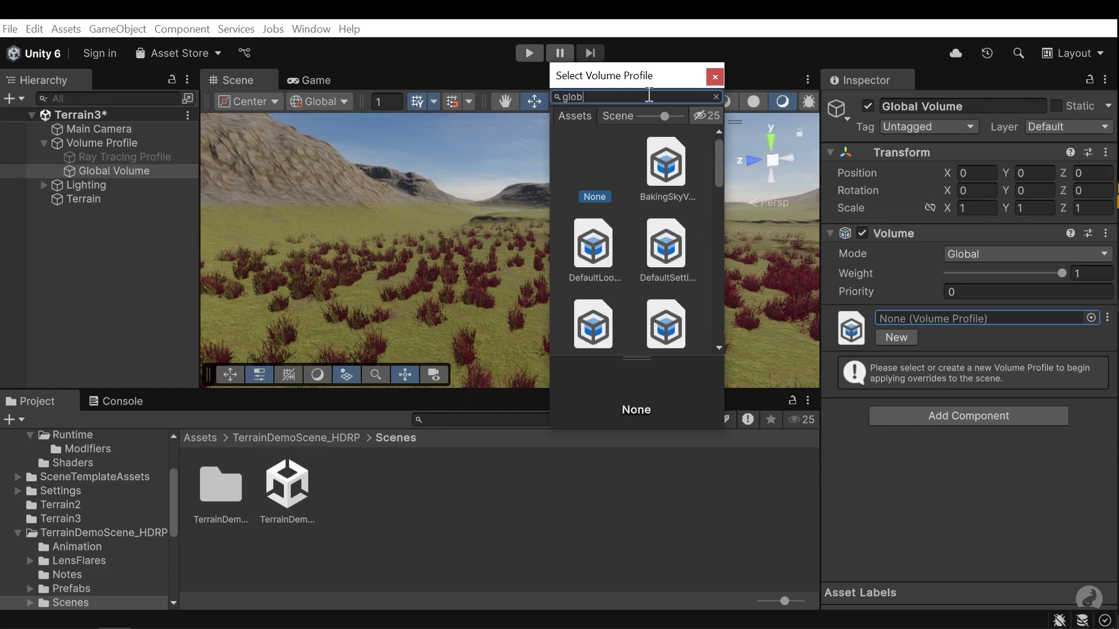
pyautogui.write('al')
pyautogui.doubleClick(600, 245)
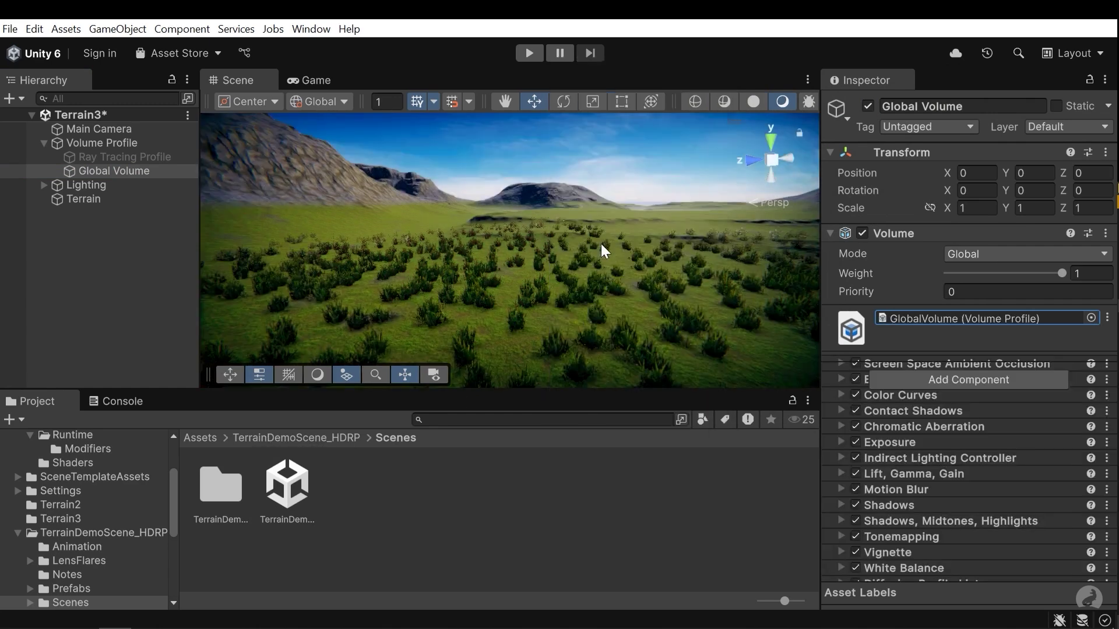
pyautogui.moveTo(577, 264); pyautogui.dragTo(576, 263, button='right')
pyautogui.keyDown('alt'); pyautogui.moveTo(575, 264); pyautogui.dragTo(617, 236); pyautogui.keyUp('alt')
# Step: Inspect the Global Volume's Diffusion Profile List and toggle the override off and on to compare the grass colour
pyautogui.scroll(-5, 1001, 463)
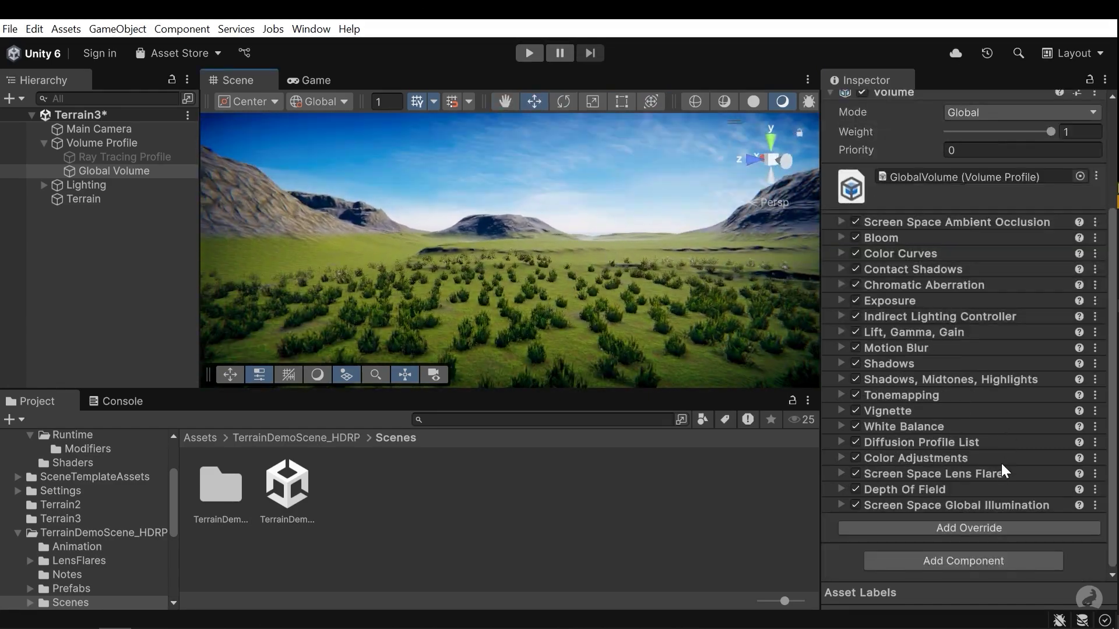
pyautogui.click(892, 443)
pyautogui.scroll(-3, 907, 445)
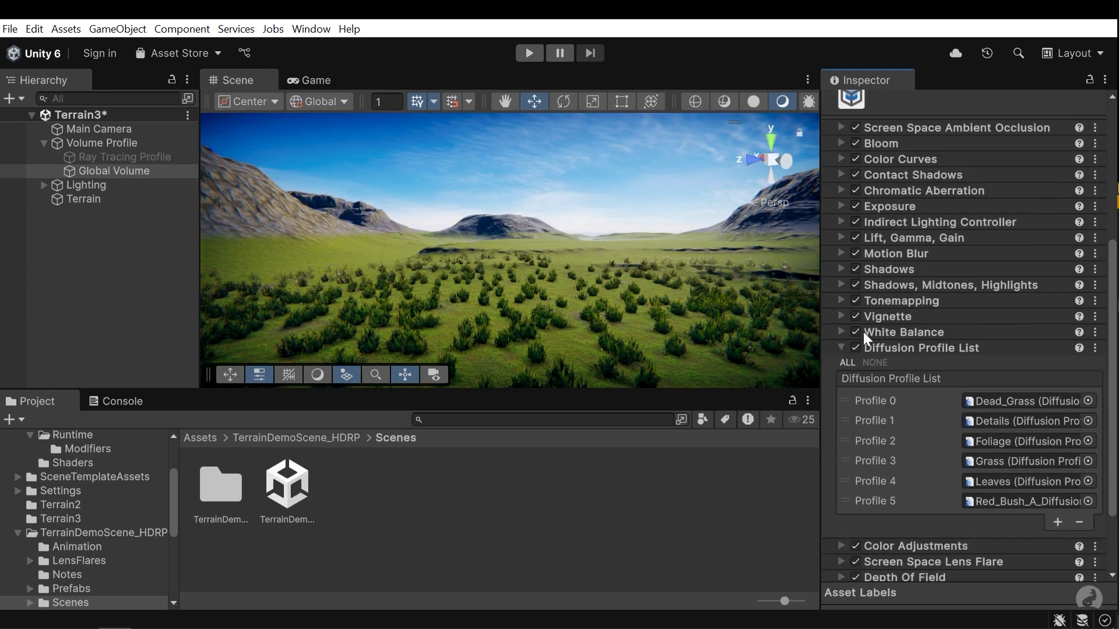
pyautogui.click(855, 348)
pyautogui.click(855, 347)
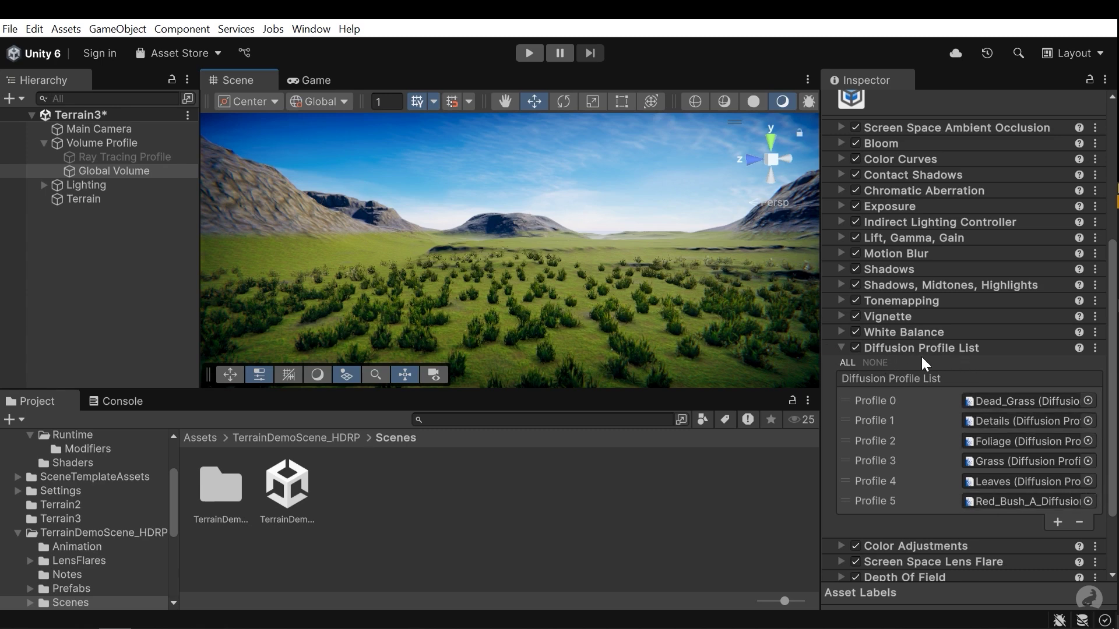
pyautogui.click(897, 349)
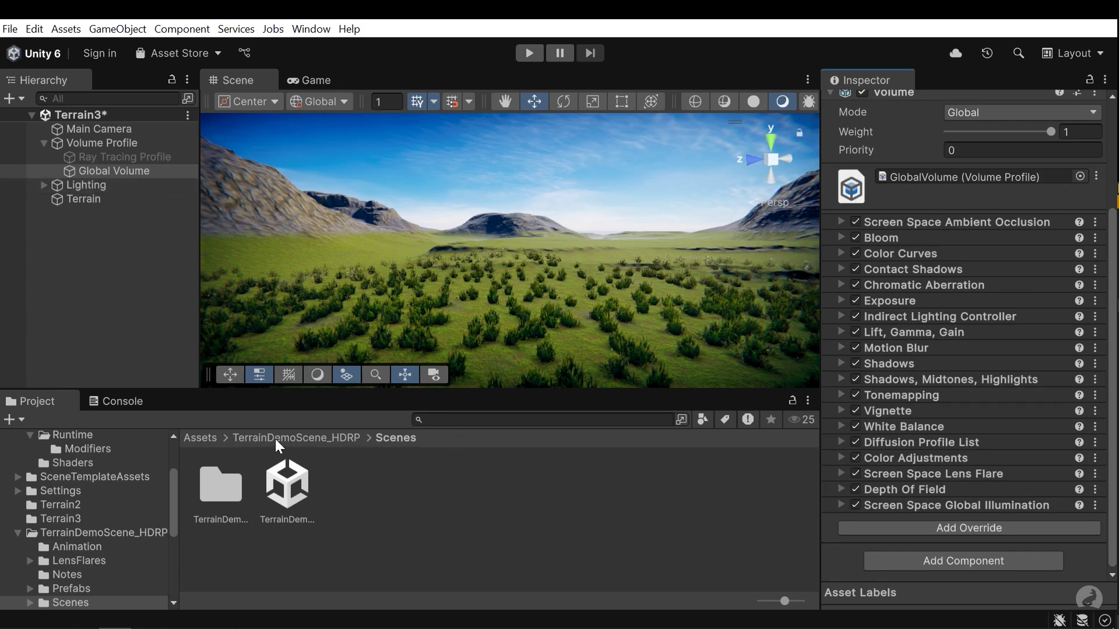
# Step: Select the Terrain's Cliffs layer in Terrain Painter and adjust its Height modifier
pyautogui.moveTo(503, 211); pyautogui.dragTo(511, 262, button='middle')
pyautogui.moveTo(511, 262)
pyautogui.mouseDown(button='right')
pyautogui.moveTo(631, 260)
pyautogui.moveTo(518, 245)
pyautogui.mouseUp(button='right')
pyautogui.click(83, 199)
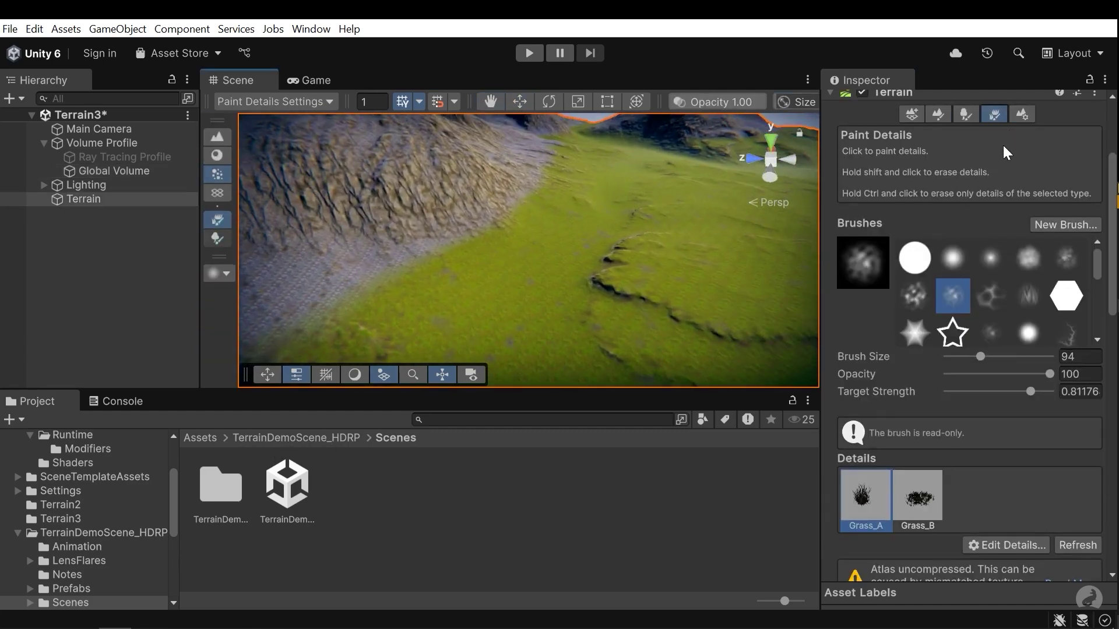
pyautogui.scroll(-12, 1016, 272)
pyautogui.moveTo(444, 309)
pyautogui.mouseDown(button='right')
pyautogui.moveTo(387, 303)
pyautogui.moveTo(442, 288)
pyautogui.mouseUp(button='right')
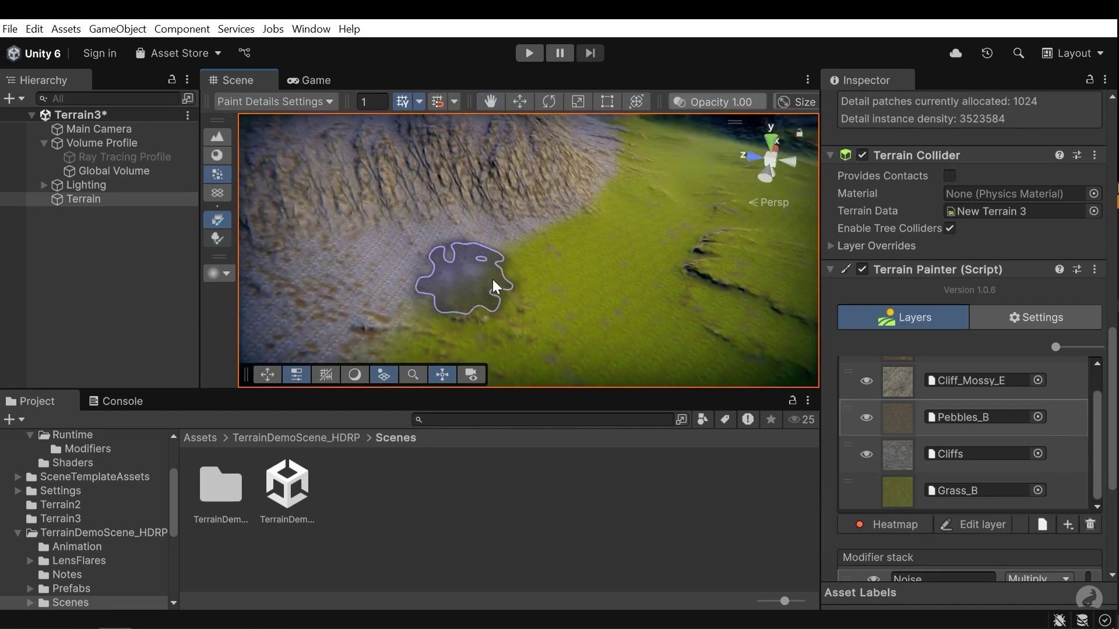
pyautogui.click(1077, 468)
pyautogui.scroll(-4, 1047, 520)
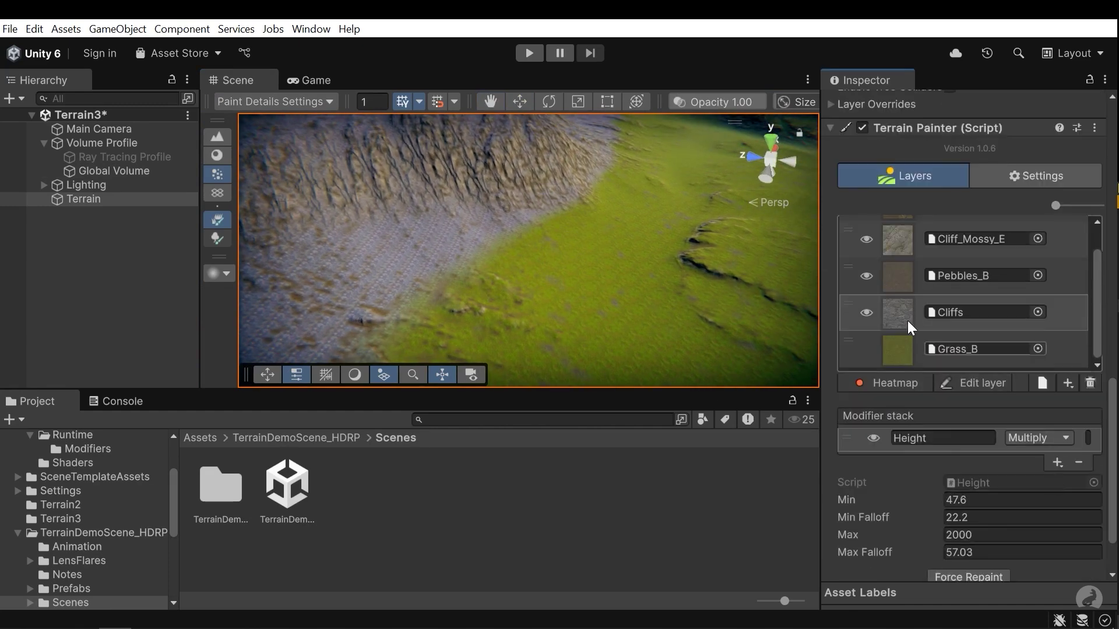
pyautogui.scroll(-2, 976, 513)
pyautogui.moveTo(863, 452); pyautogui.dragTo(867, 459)
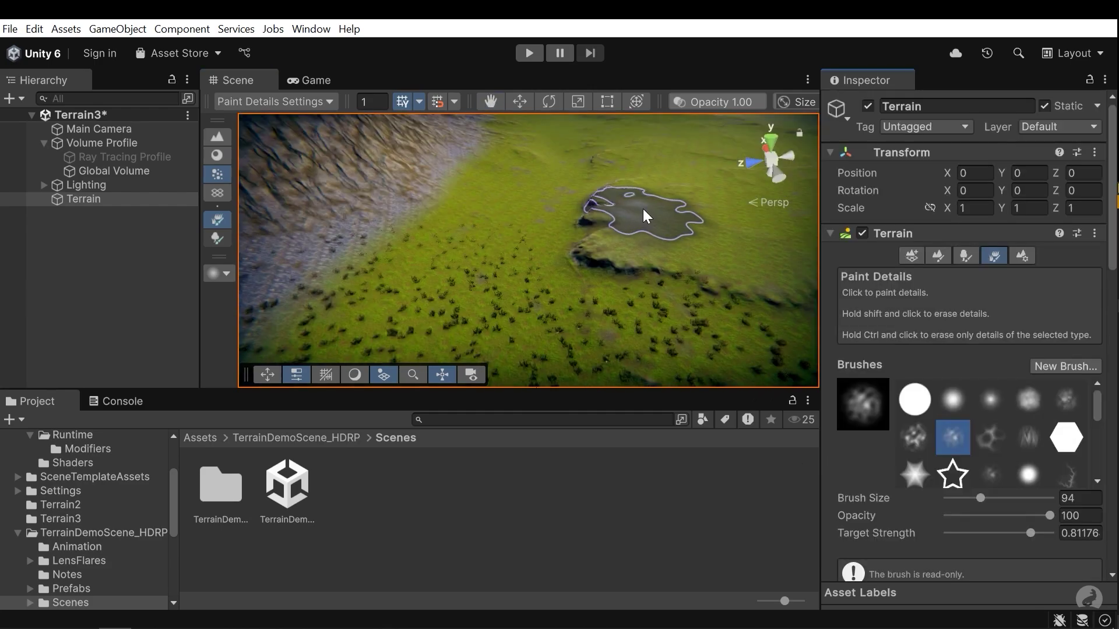
# Step: Examine how the grass details appear and vanish with viewing distance over the terrain beside the cliff
pyautogui.press('s')
pyautogui.moveTo(643, 209); pyautogui.dragTo(635, 220, button='right')
pyautogui.press('s')
pyautogui.press('w')
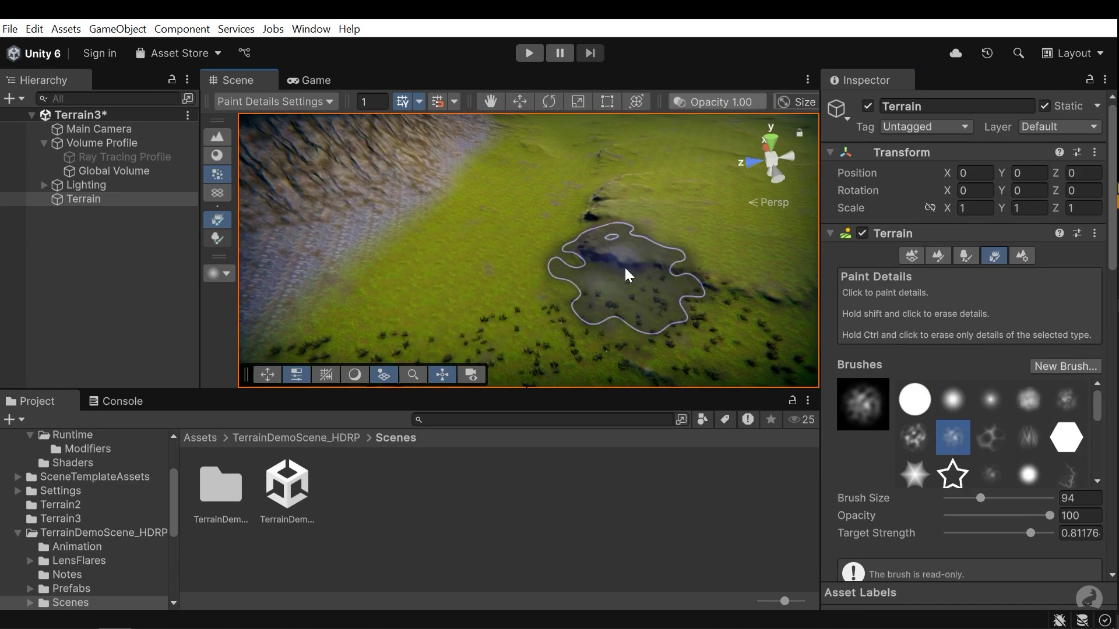
pyautogui.press('w')
pyautogui.moveTo(611, 258); pyautogui.dragTo(609, 257, button='right')
pyautogui.press('s')
pyautogui.moveTo(647, 215); pyautogui.dragTo(644, 218, button='right')
pyautogui.press('w')
pyautogui.press('s')
pyautogui.press('w')
pyautogui.press('s')
pyautogui.press('w')
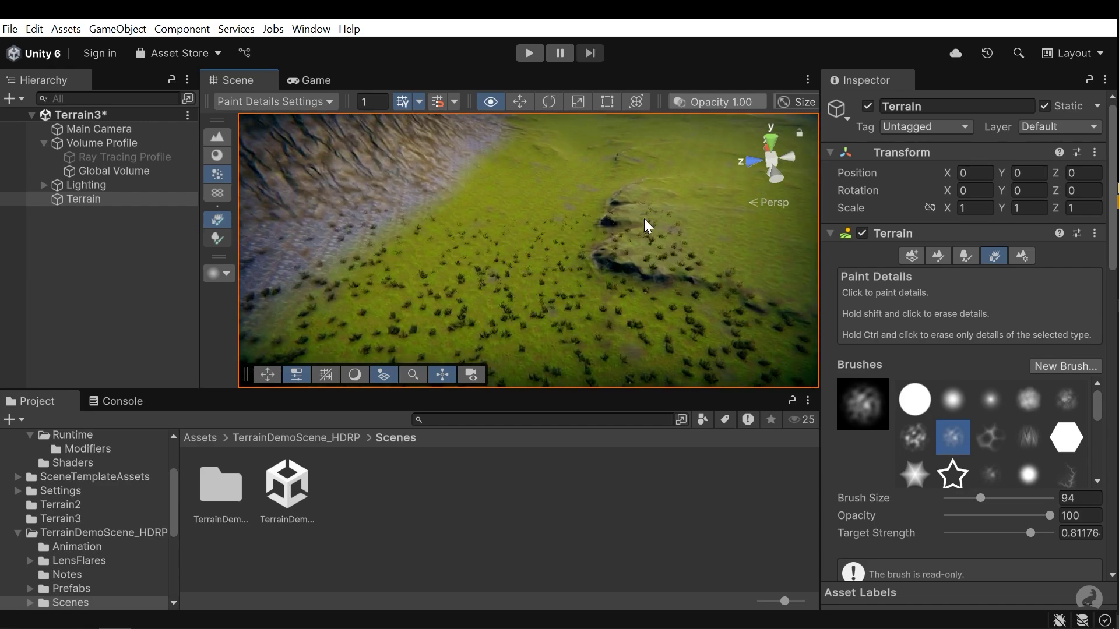
pyautogui.press('s')
pyautogui.moveTo(630, 274); pyautogui.dragTo(631, 272, button='right')
# Step: Set the Terrain's Detail Distance to 120 in its Tree & Detail Objects settings
pyautogui.click(1027, 257)
pyautogui.scroll(-5, 1047, 367)
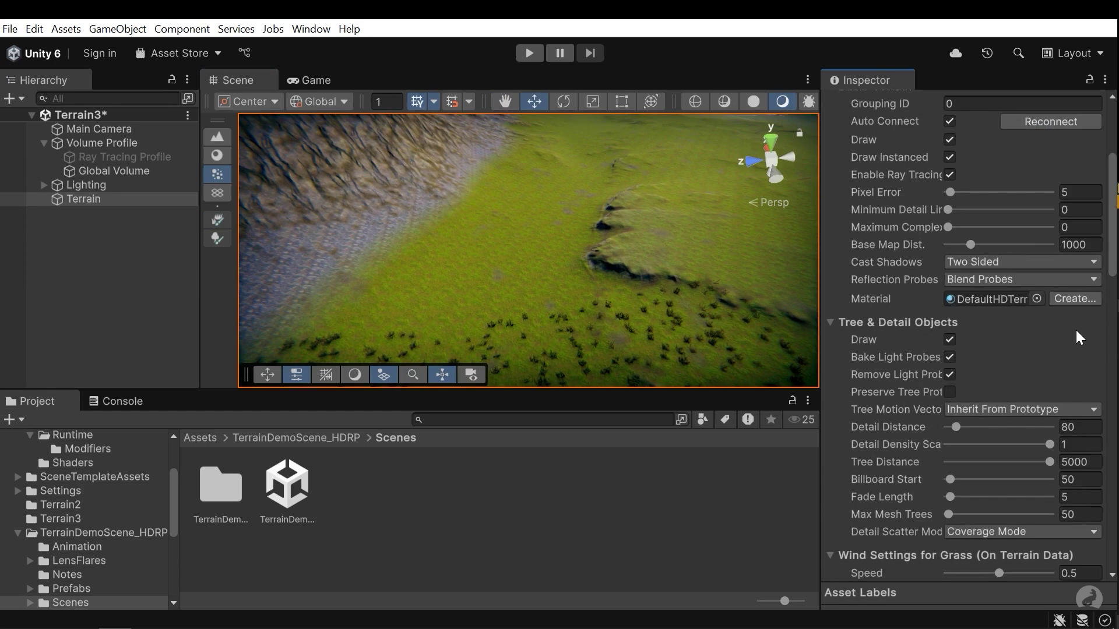
pyautogui.scroll(-1, 1083, 336)
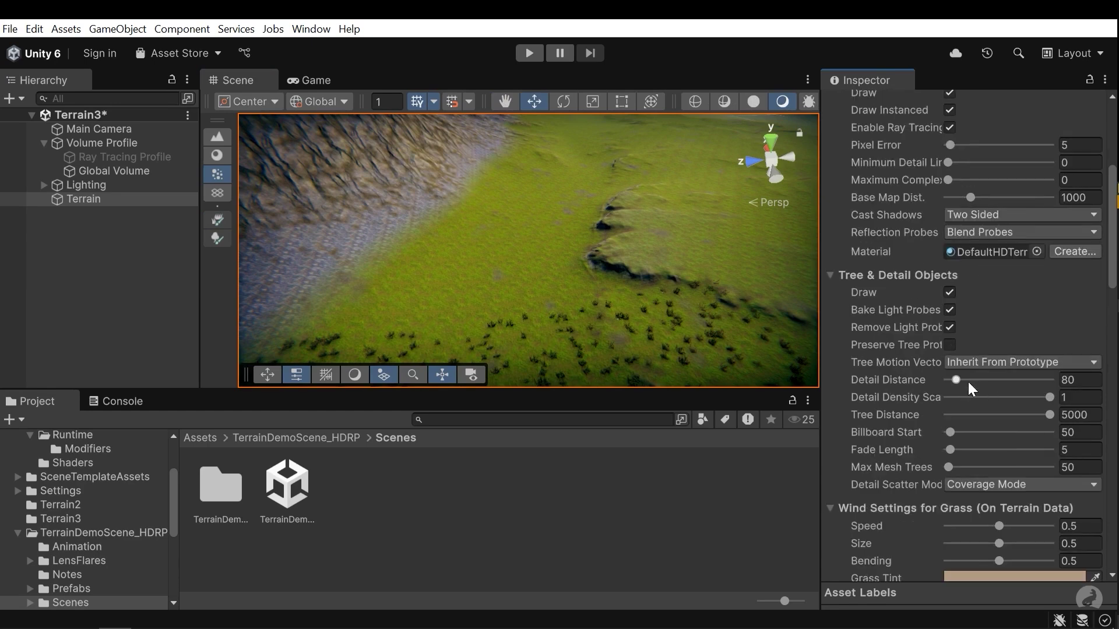
pyautogui.click(1075, 380)
pyautogui.write('820')
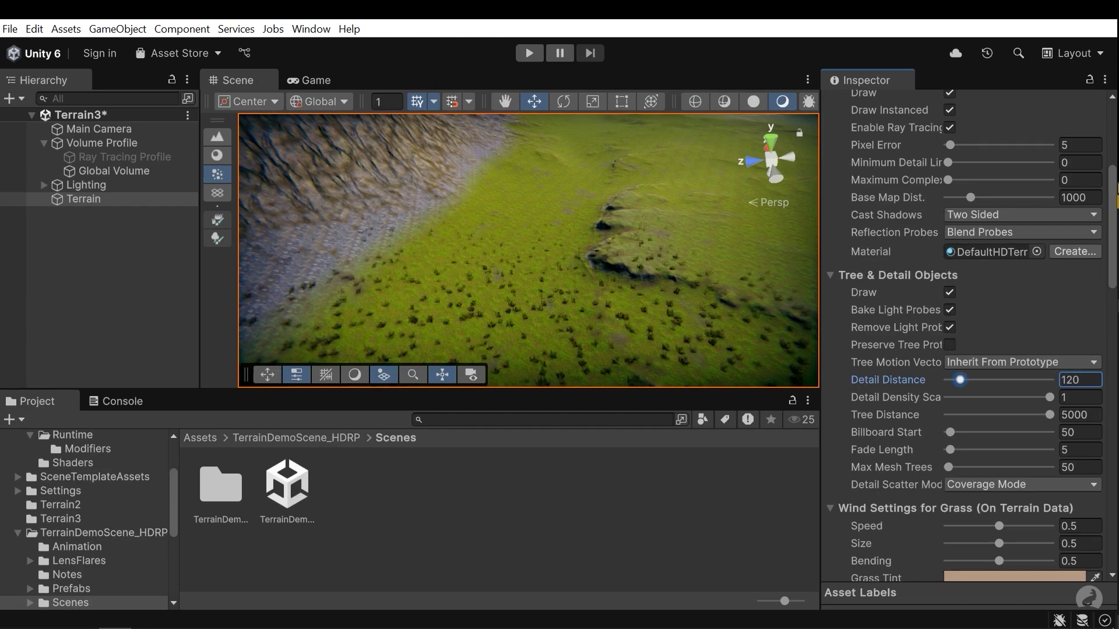
# Step: Examine the grass coverage and distant hills from low above the terrain in several directions
pyautogui.press('w')
pyautogui.moveTo(561, 199); pyautogui.dragTo(645, 64, button='right')
pyautogui.press('w')
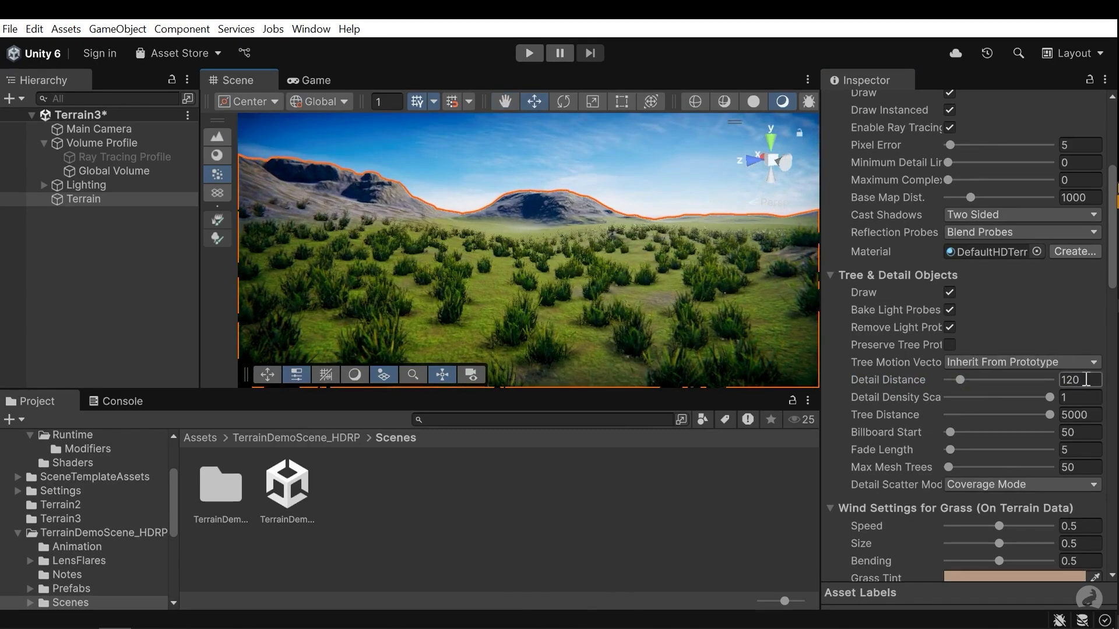
pyautogui.moveTo(575, 379); pyautogui.dragTo(724, 344, button='right')
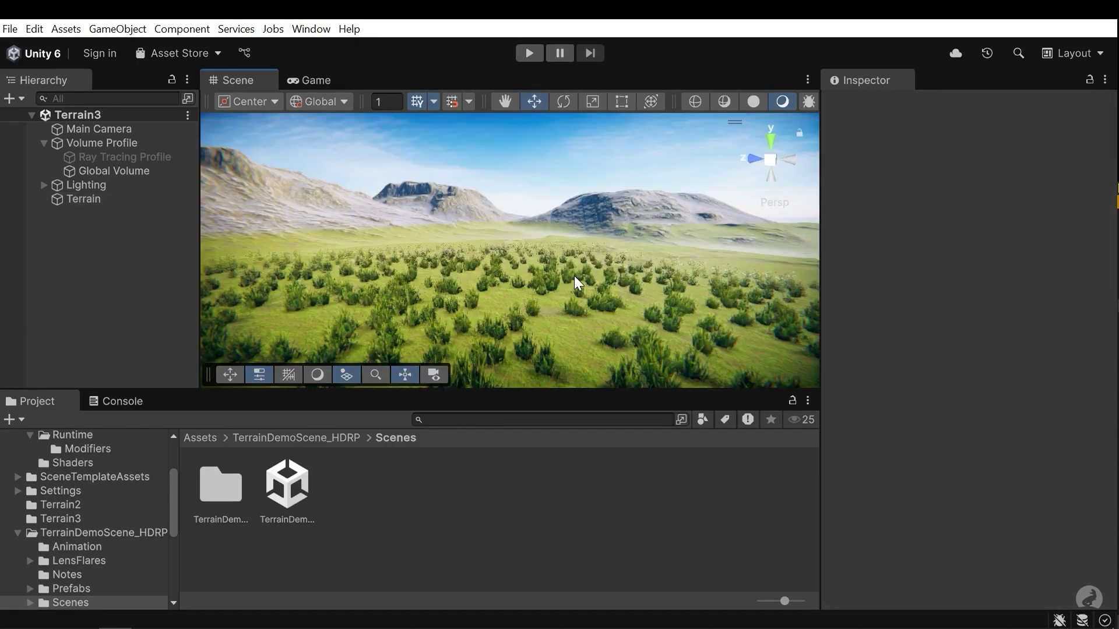
pyautogui.moveTo(575, 277); pyautogui.dragTo(683, 281, button='right')
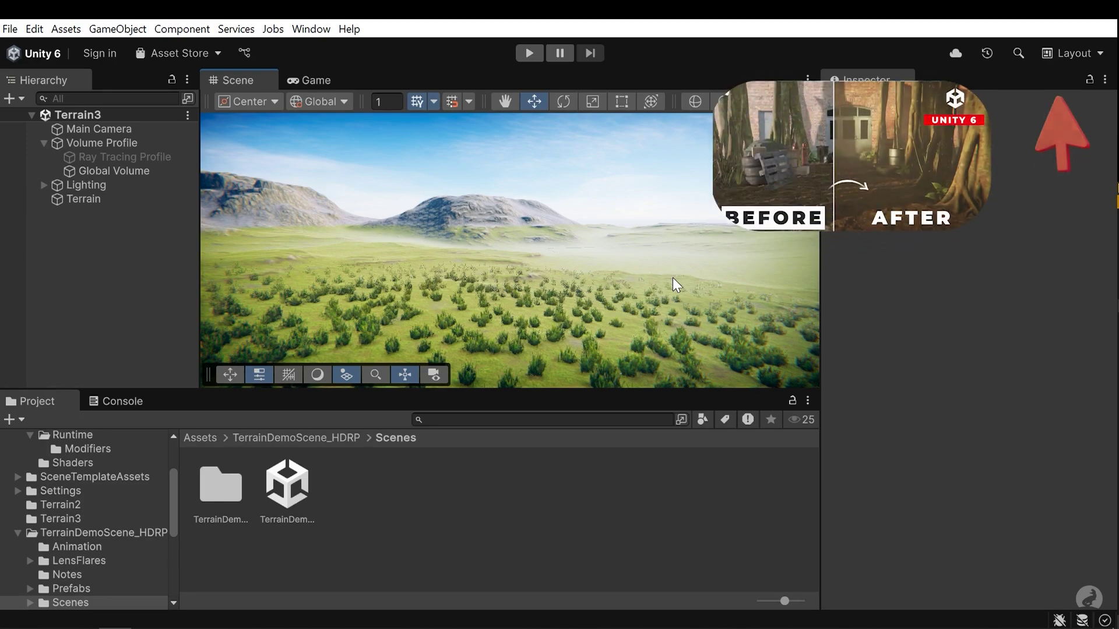
pyautogui.moveTo(659, 262); pyautogui.dragTo(525, 324, button='right')
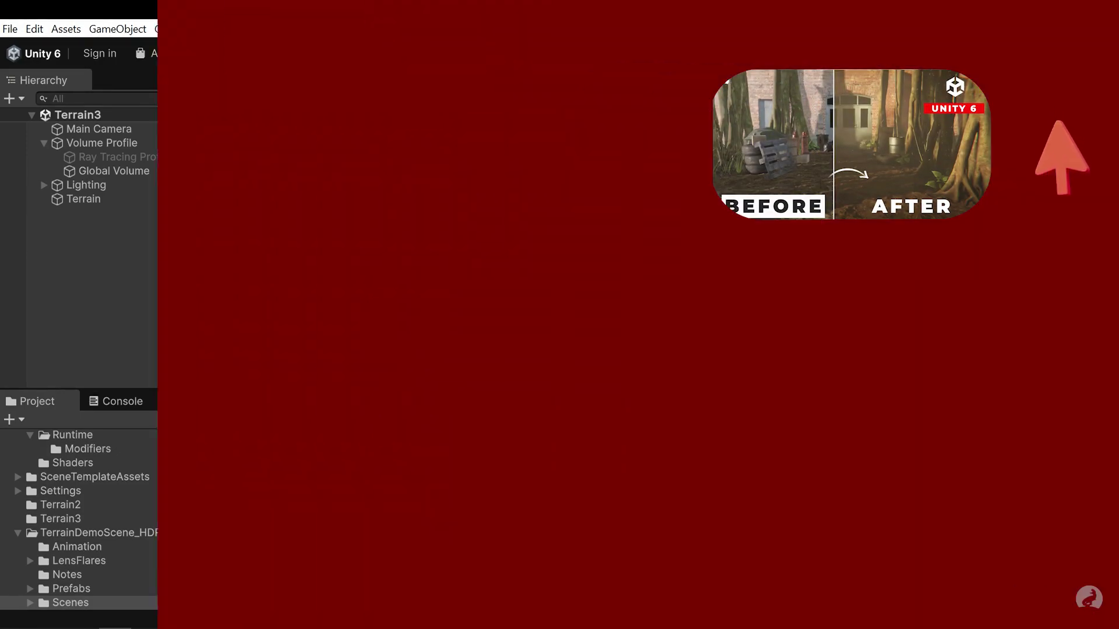